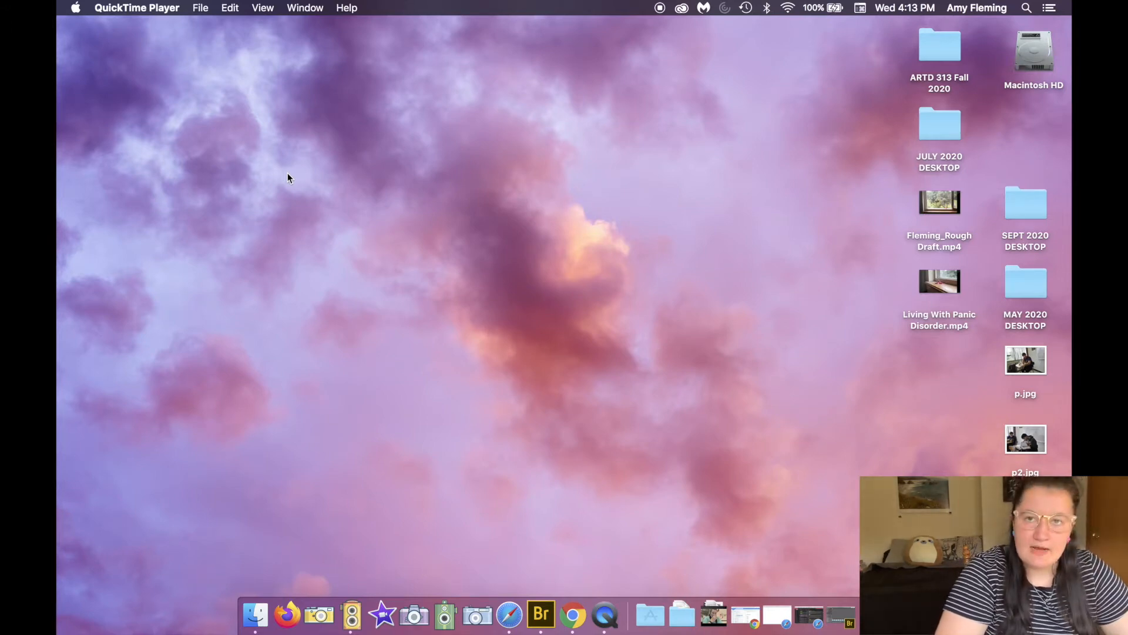
Step: Open a Finder window and go to the external drive
left_click(264, 628)
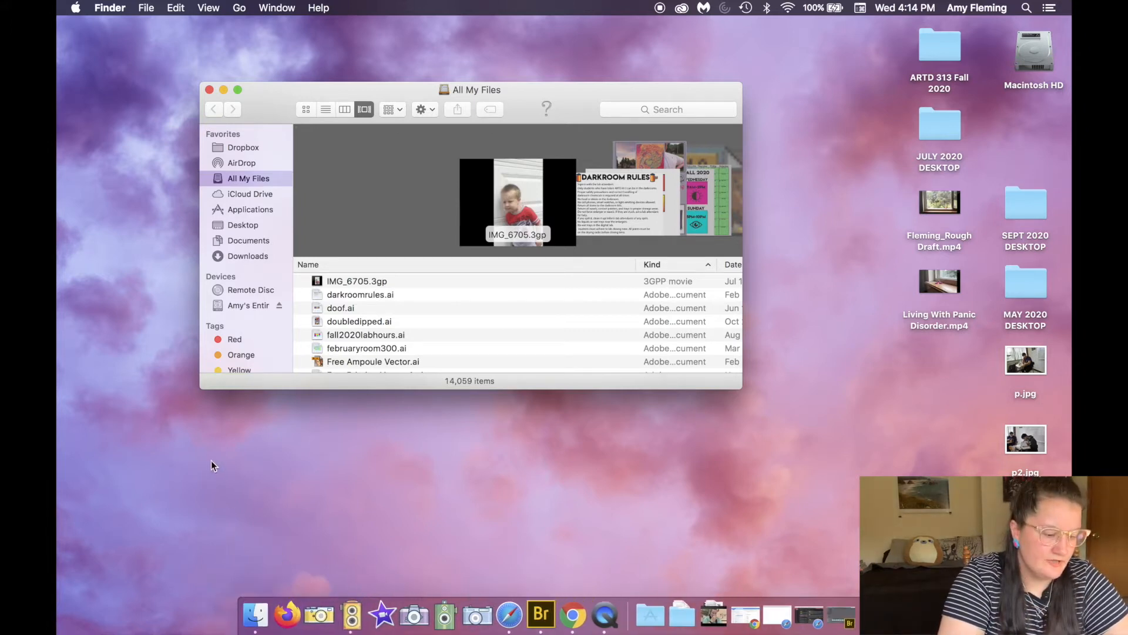
left_click(235, 307)
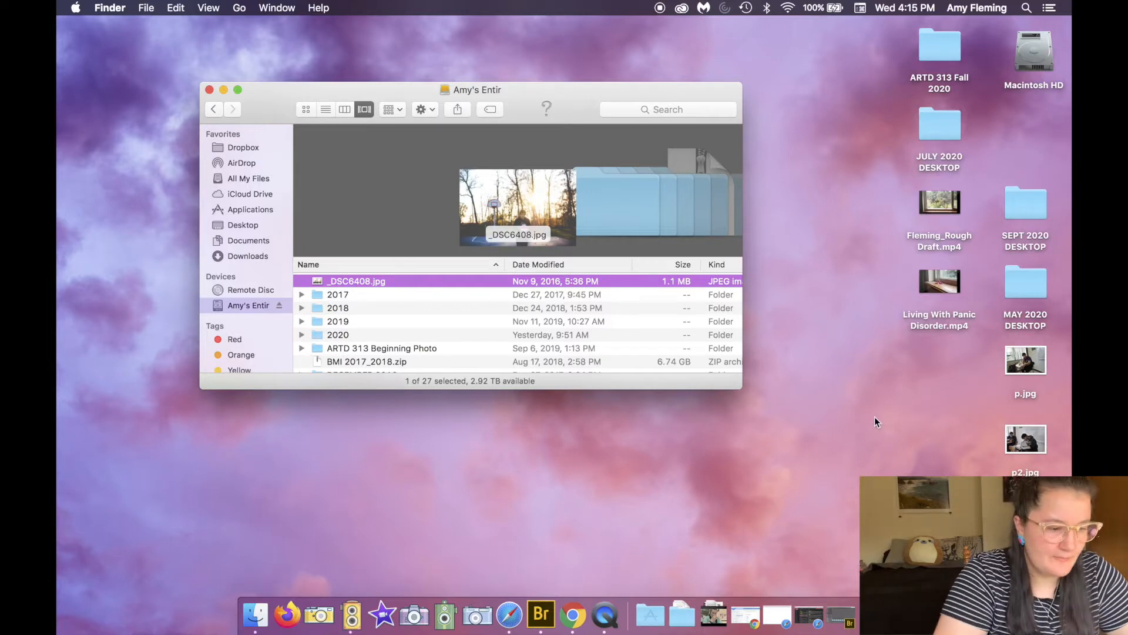
Step: Browse the drive's ARTD 313 Beginning Photo, 2020 and spring semester 2020 folders to review their contents
double_click(362, 347)
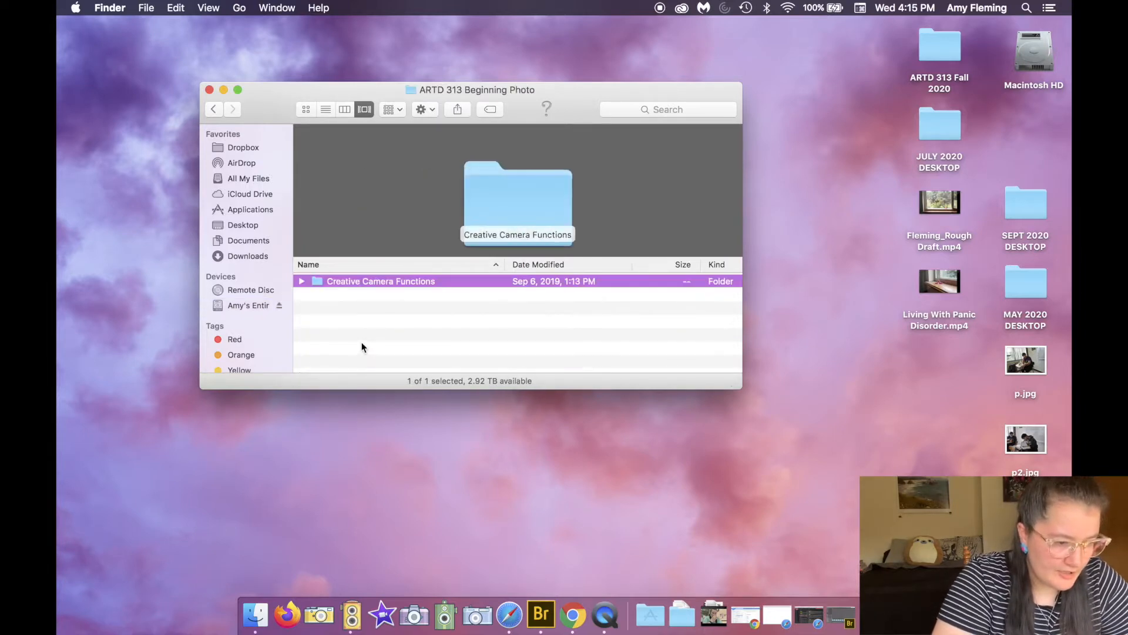
left_click(214, 109)
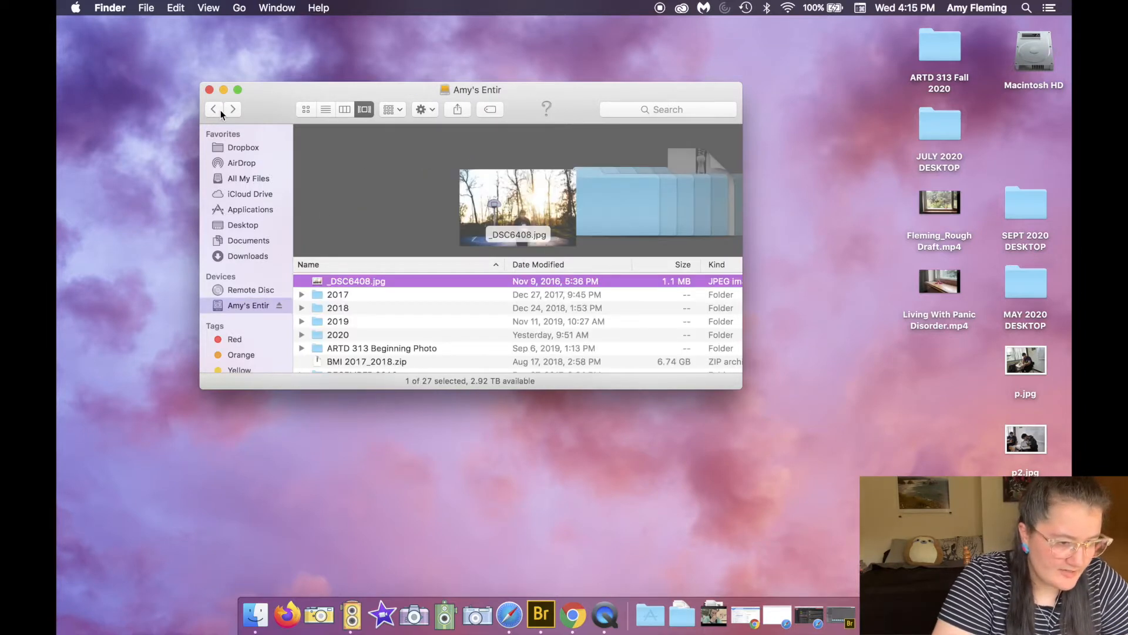
double_click(351, 343)
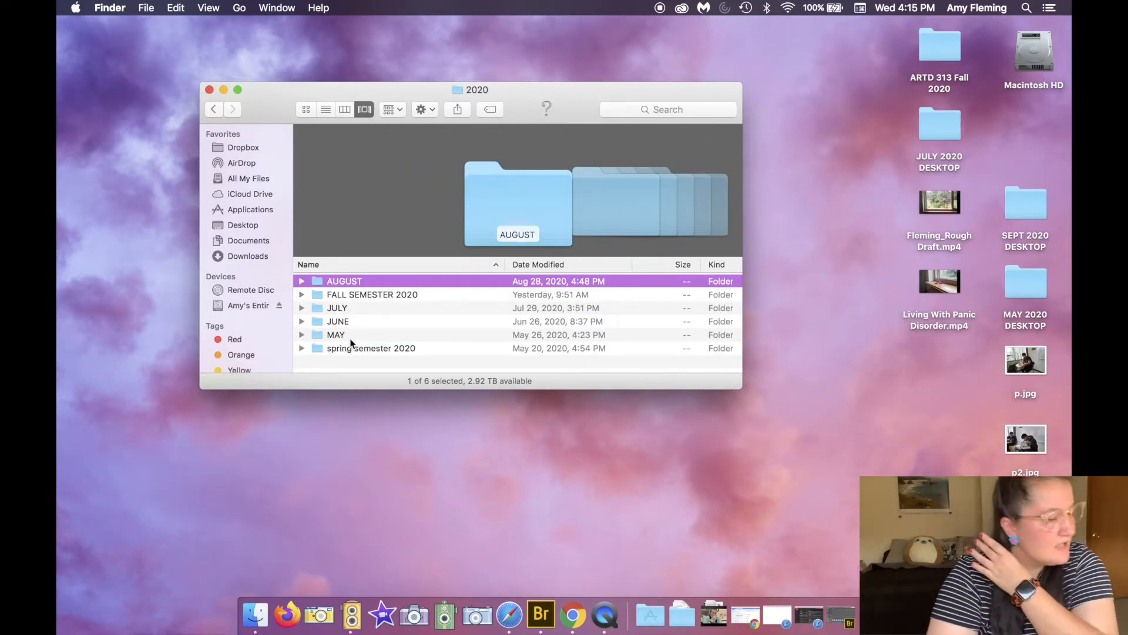
left_click(212, 111)
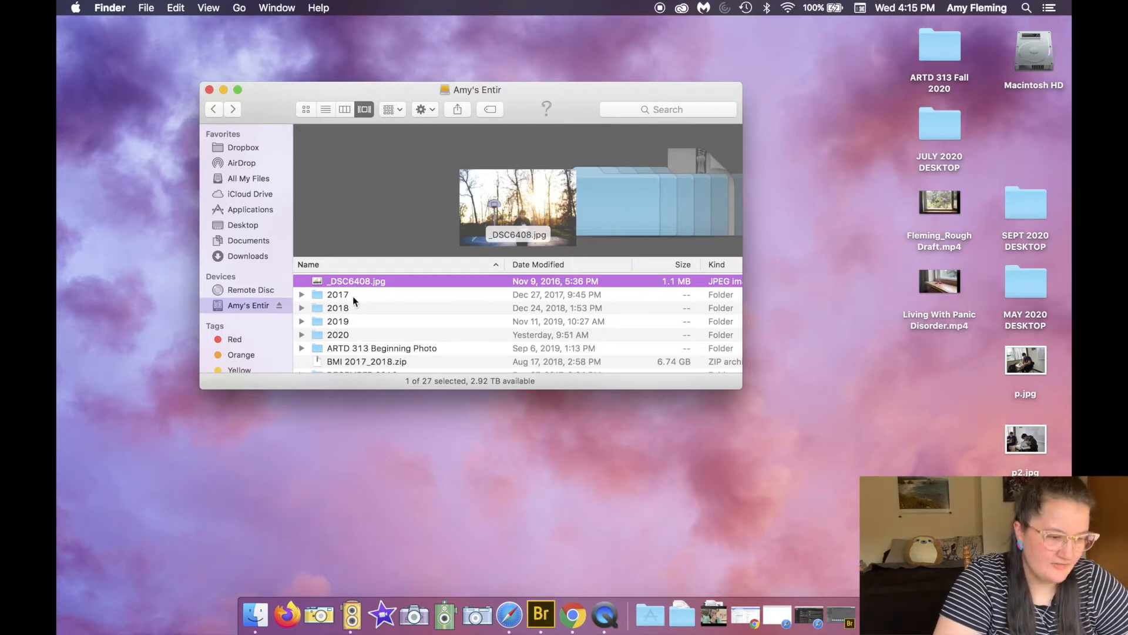
scroll(354, 301, "down", 10)
scroll(355, 301, "up", 8)
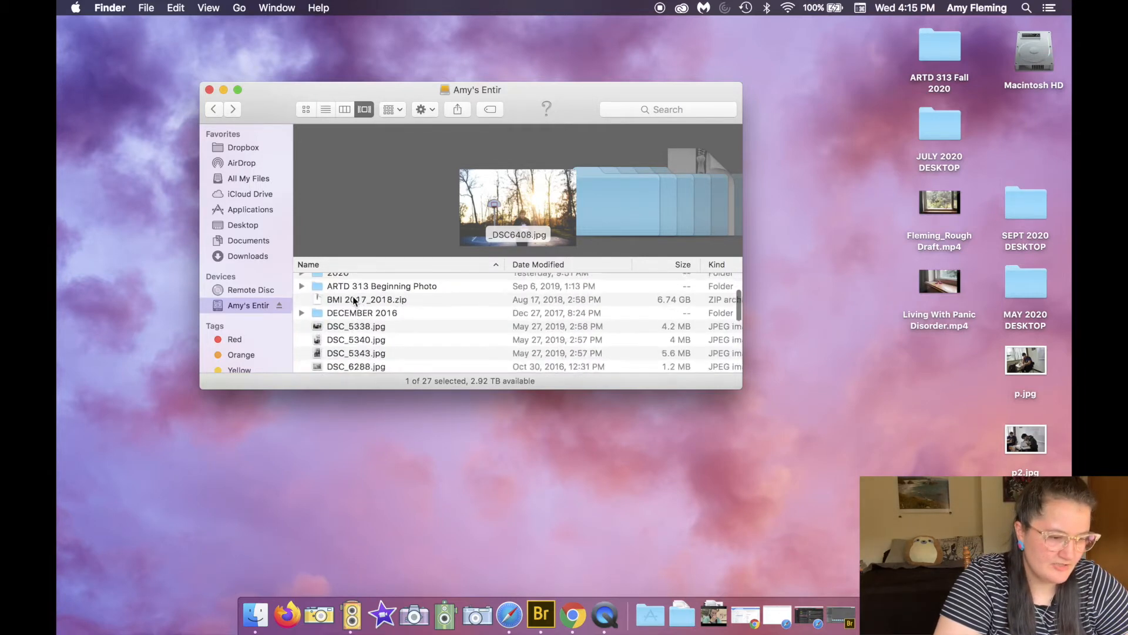
scroll(354, 300, "up", 3)
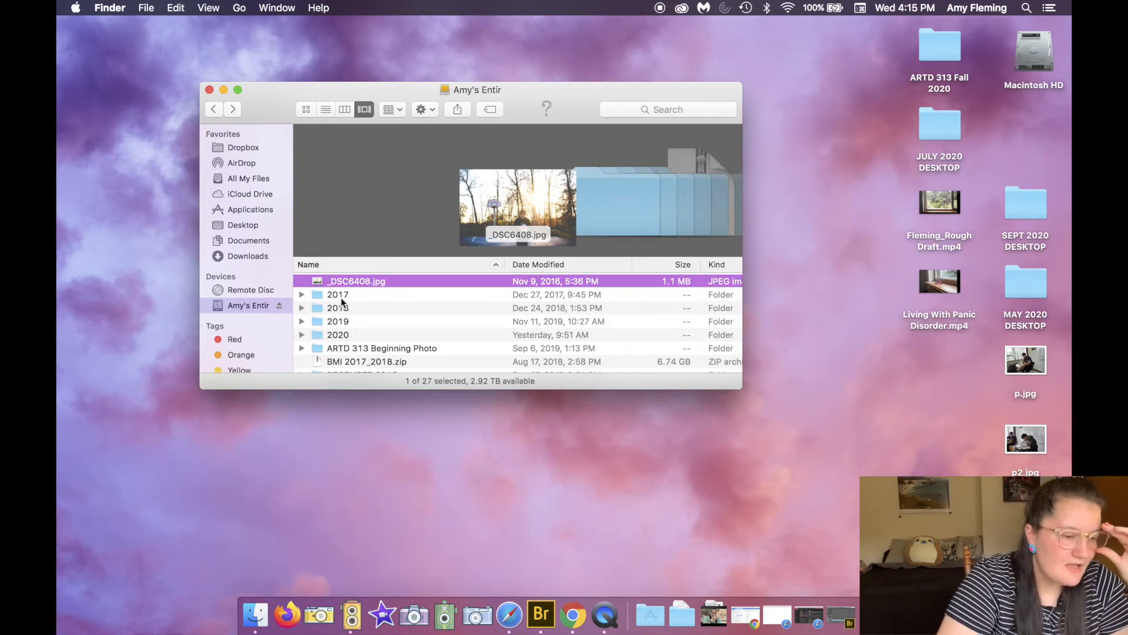
double_click(341, 333)
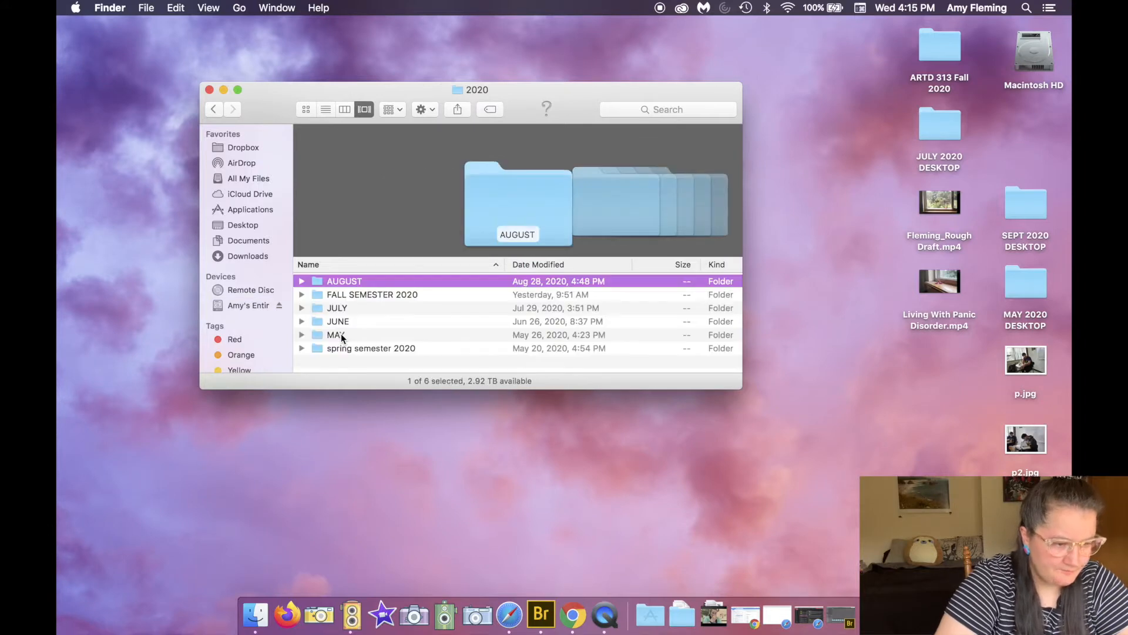
left_click(337, 368)
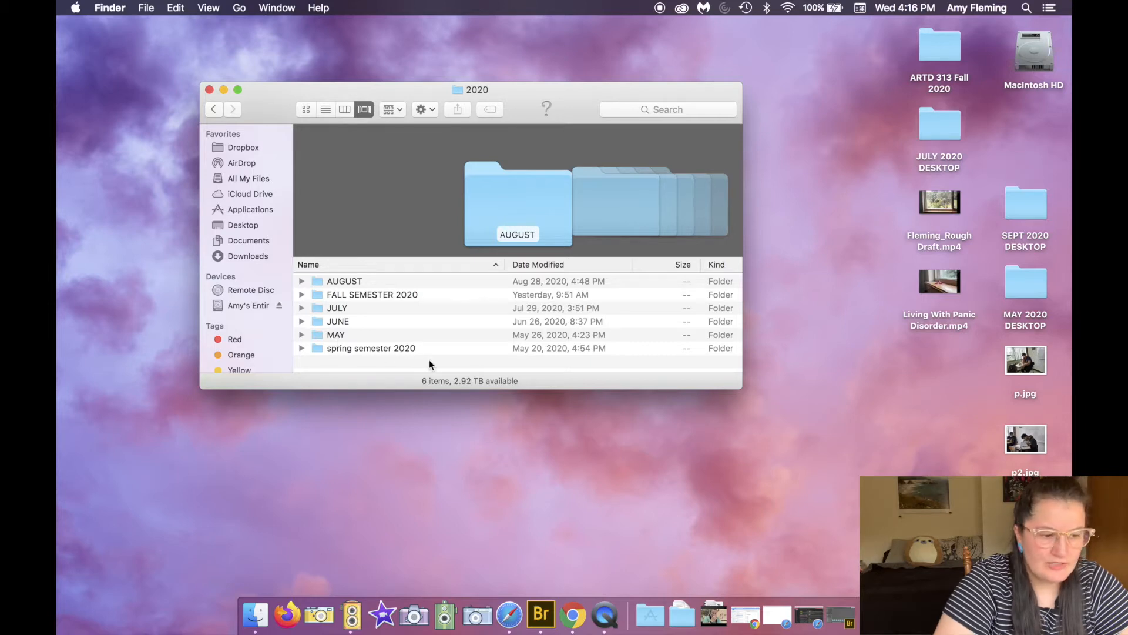
double_click(408, 347)
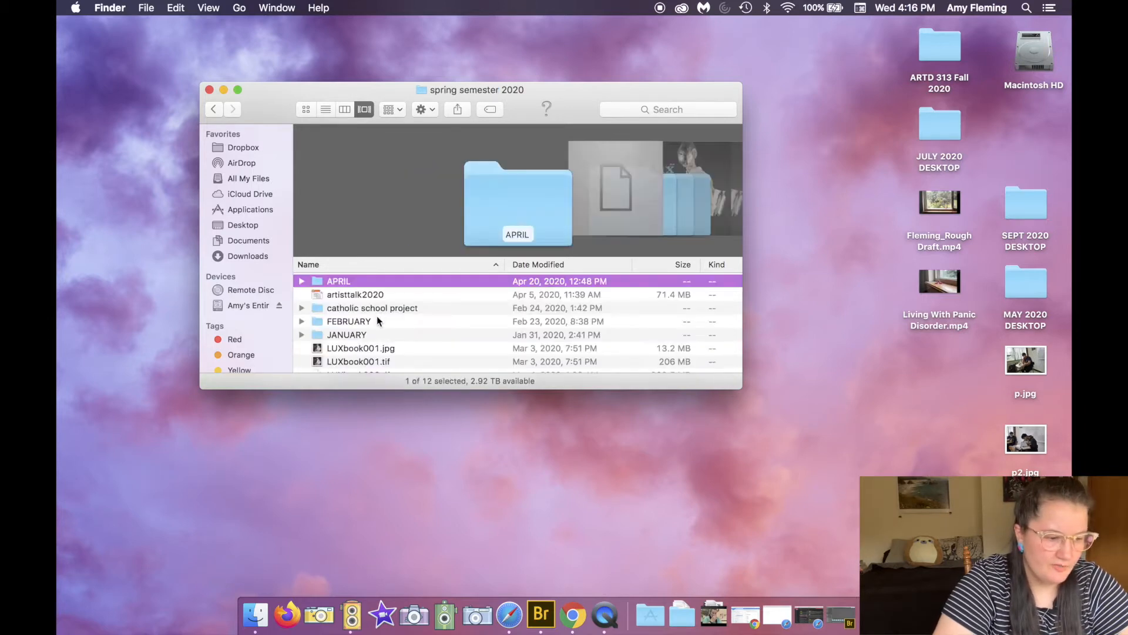
scroll(376, 315, "down", 3)
scroll(363, 324, "up", 4)
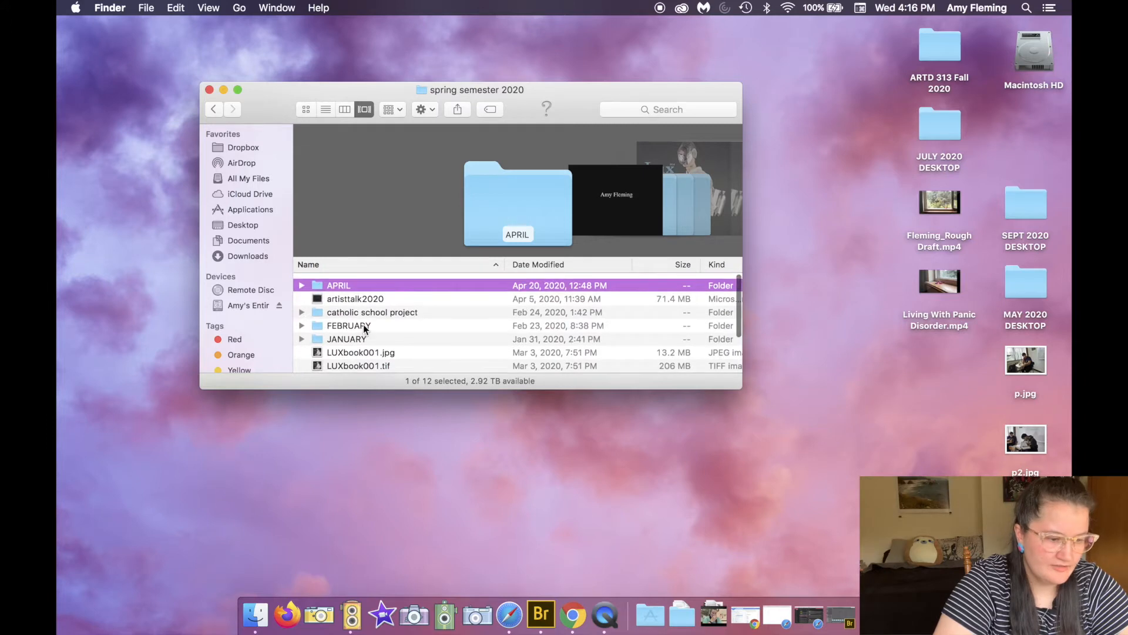
left_click(214, 109)
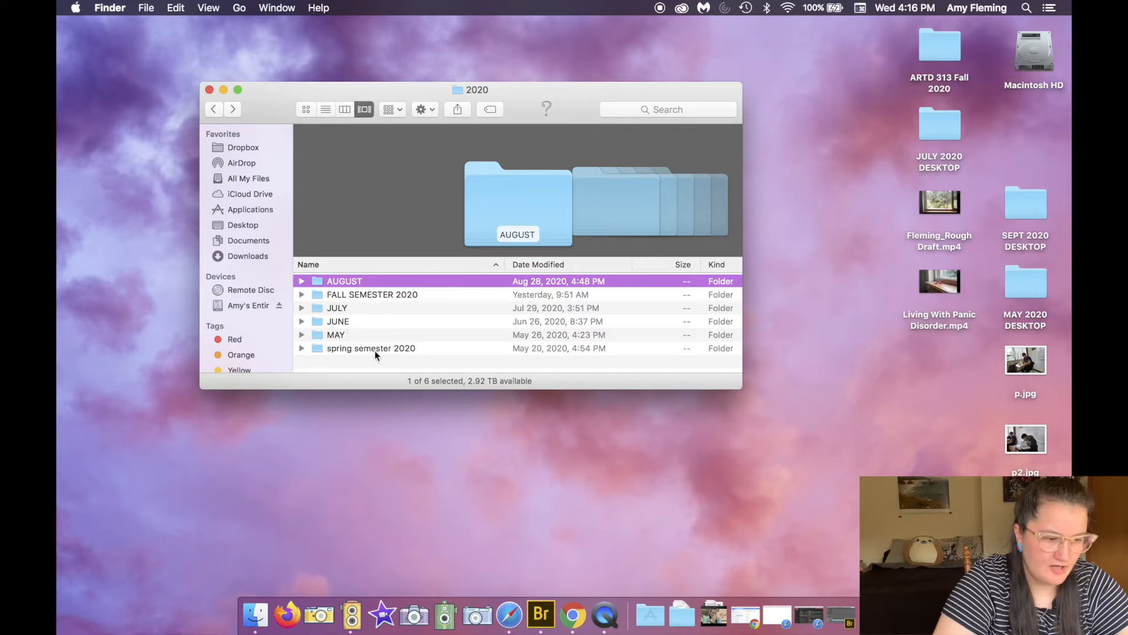
left_click(376, 365)
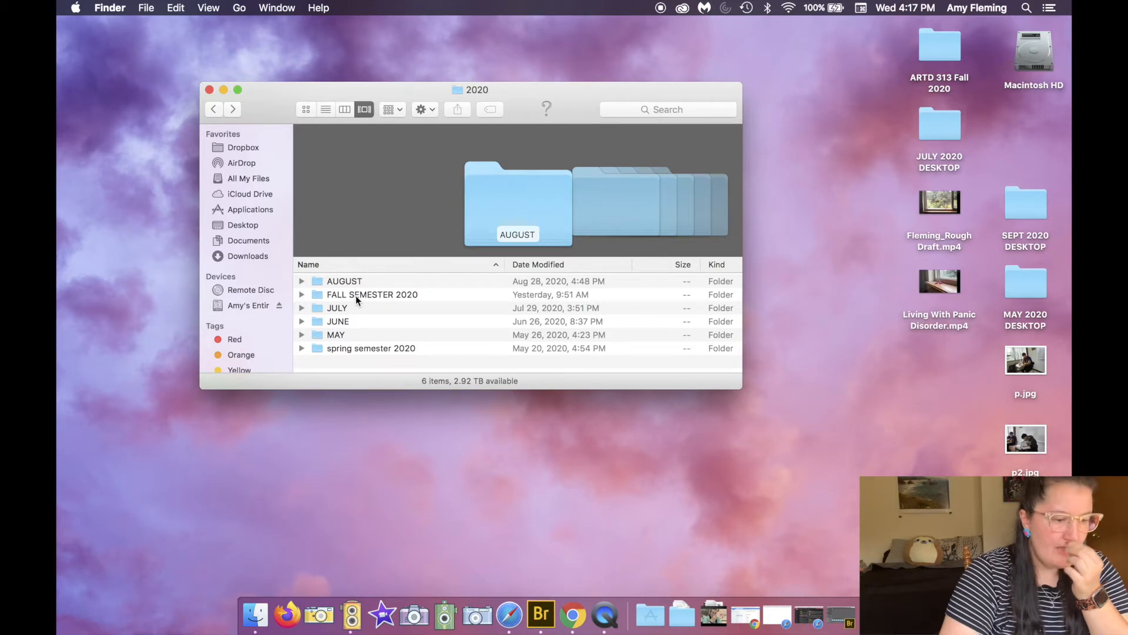
key("super+h")
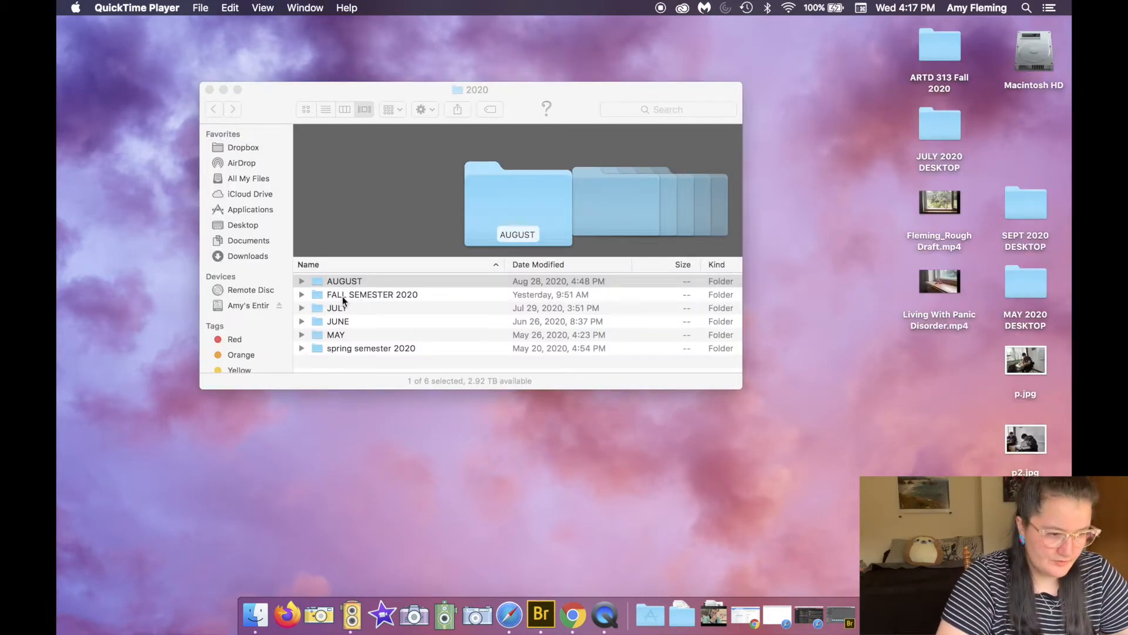
Step: Open the FALL SEMESTER 2020 folder inside 2020 and create a new folder named ARTD 313 there
double_click(342, 295)
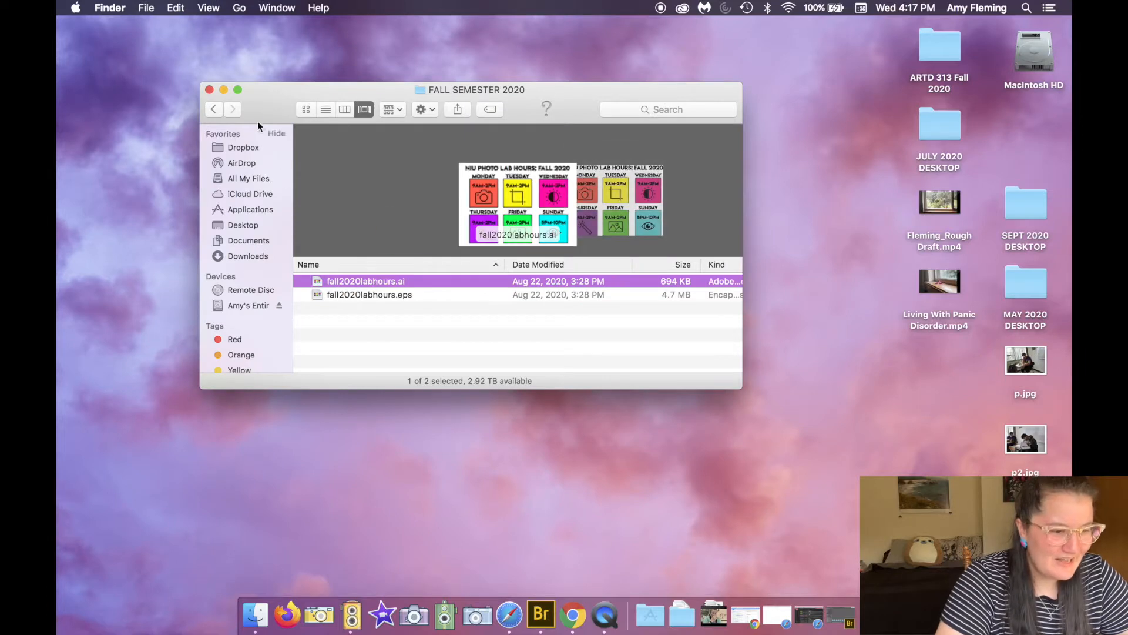
left_click(213, 109)
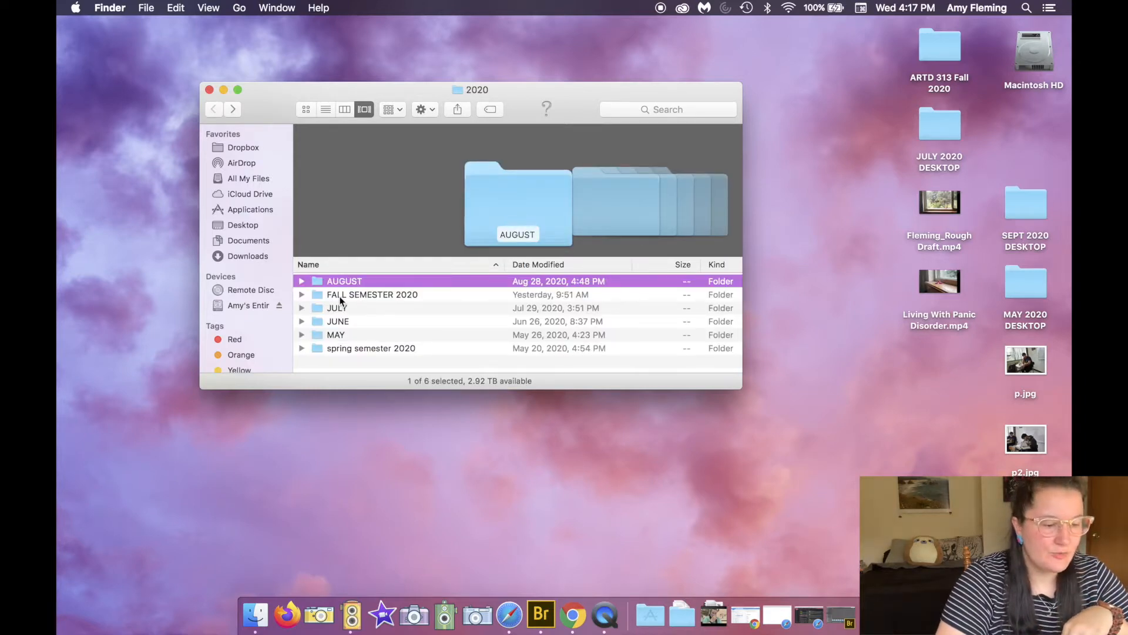
double_click(340, 295)
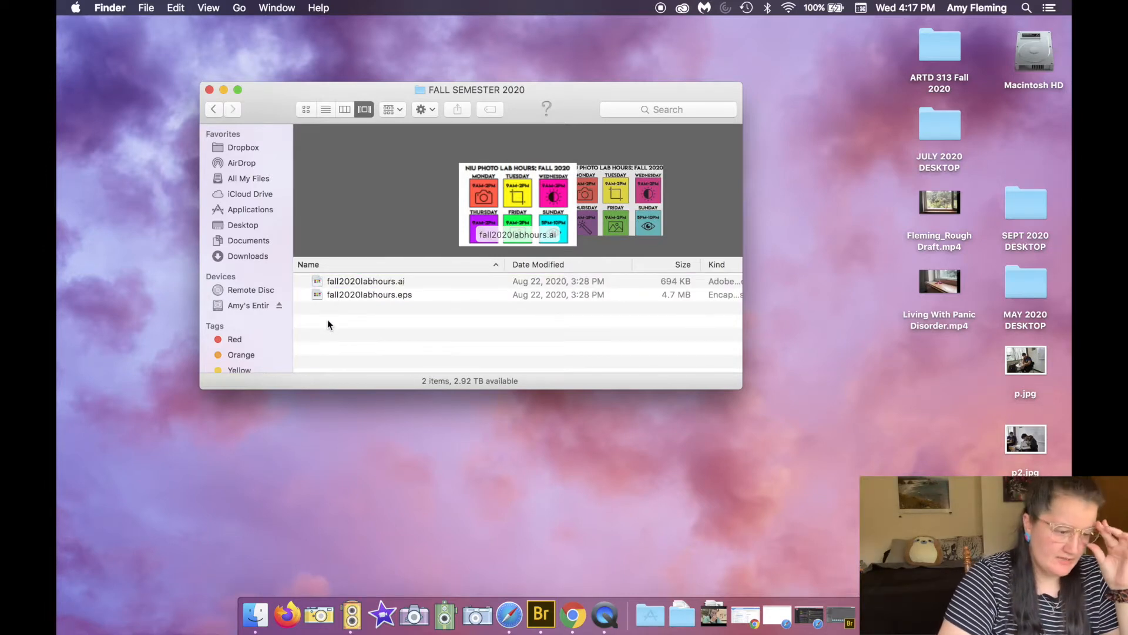
right_click(328, 324)
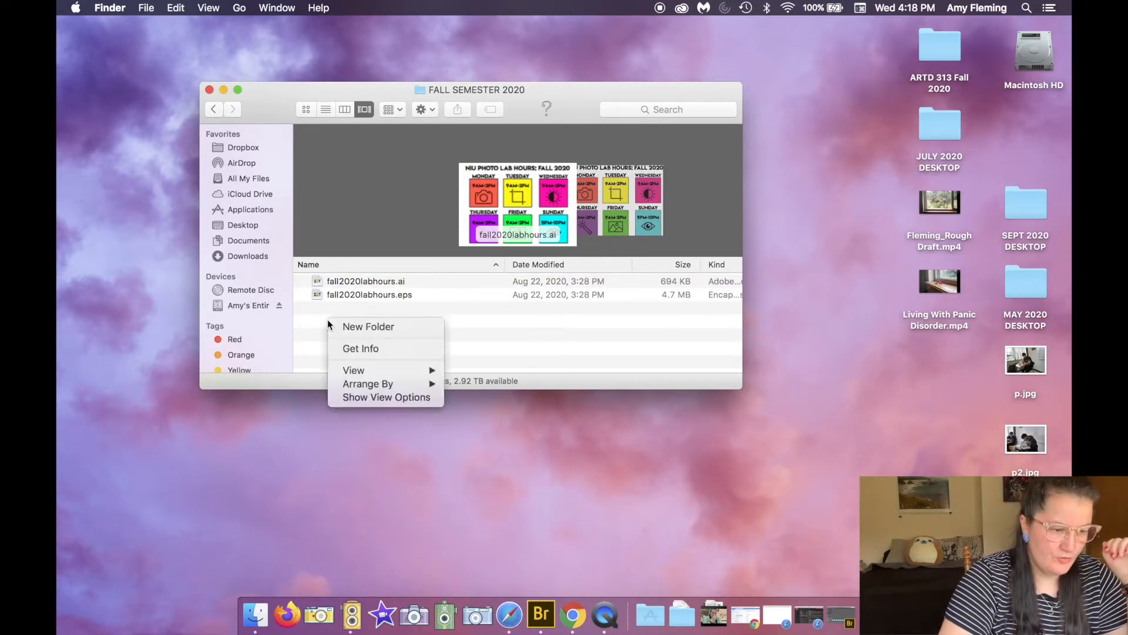
left_click(339, 327)
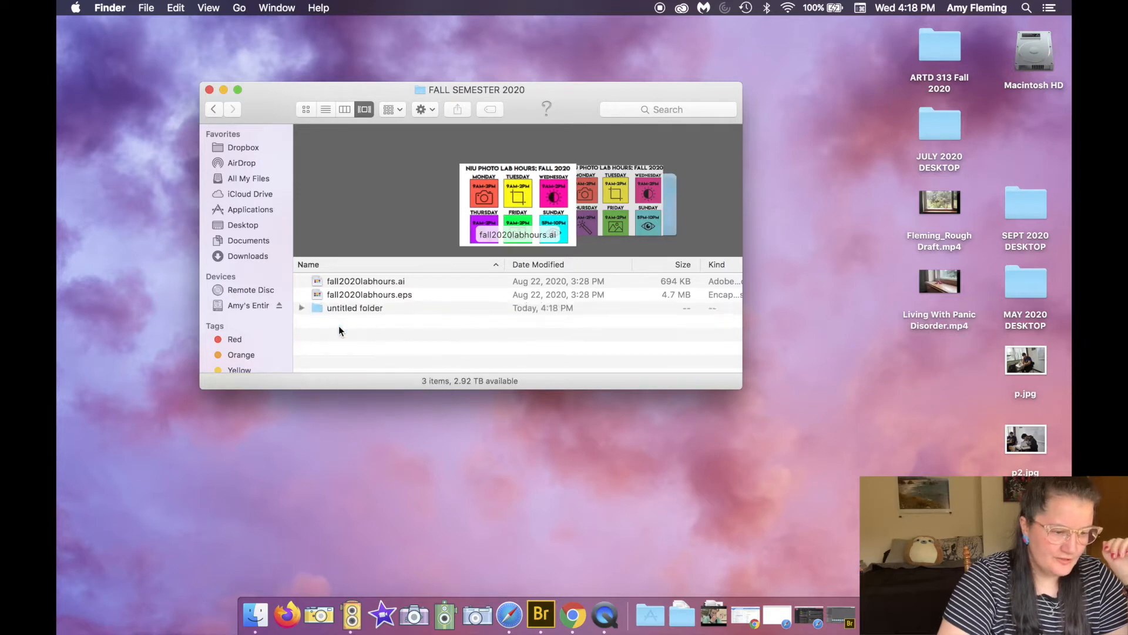
type("ART")
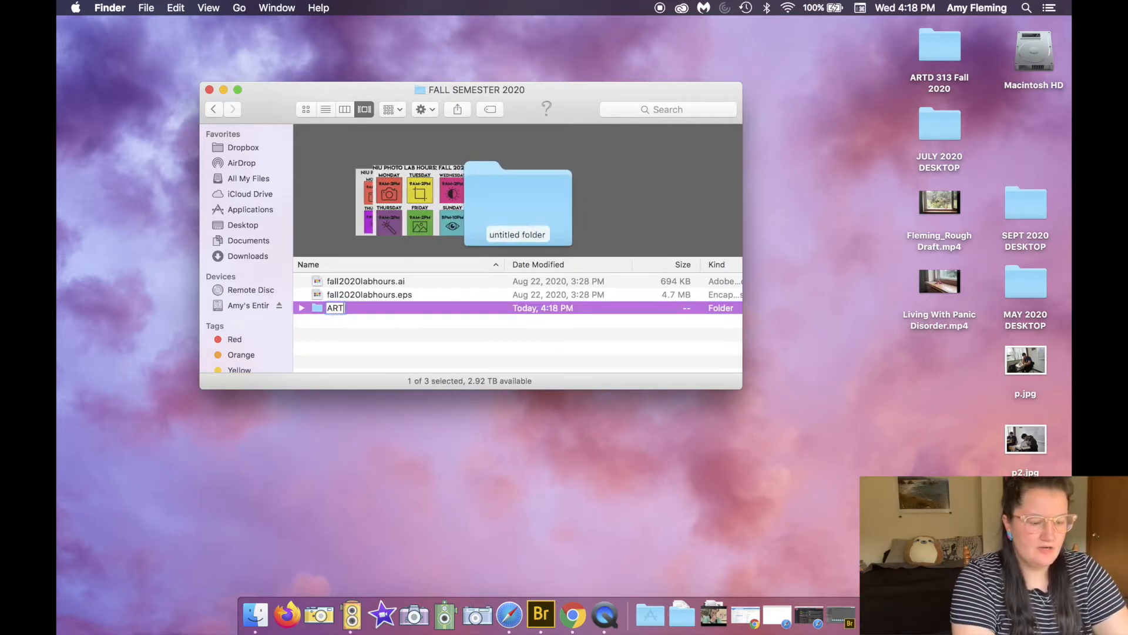
type("D 313")
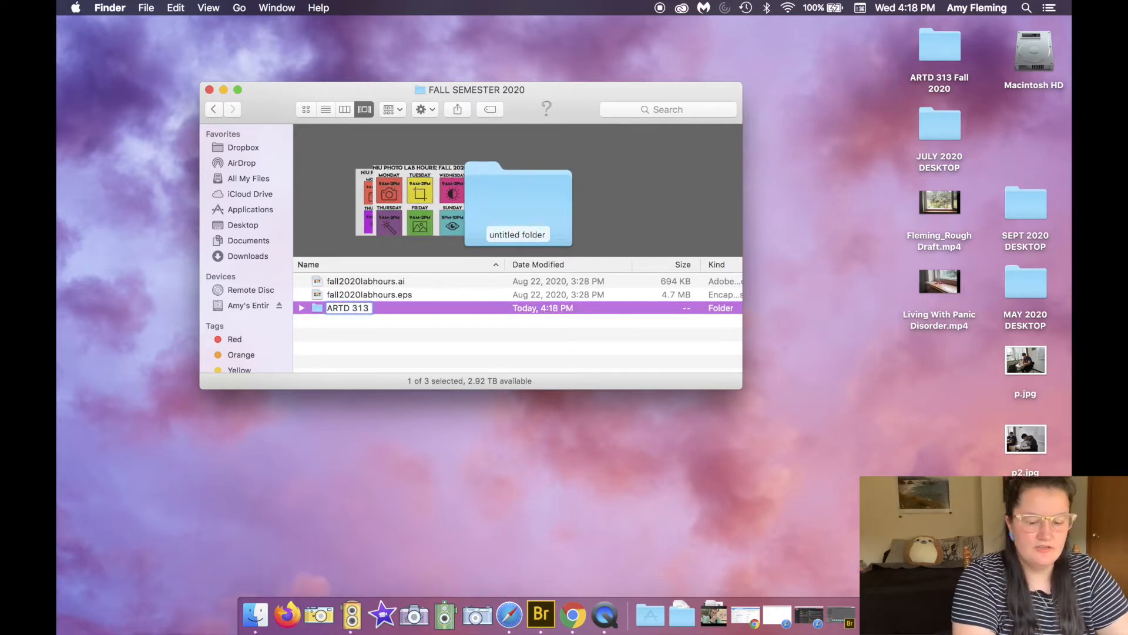
key("Return")
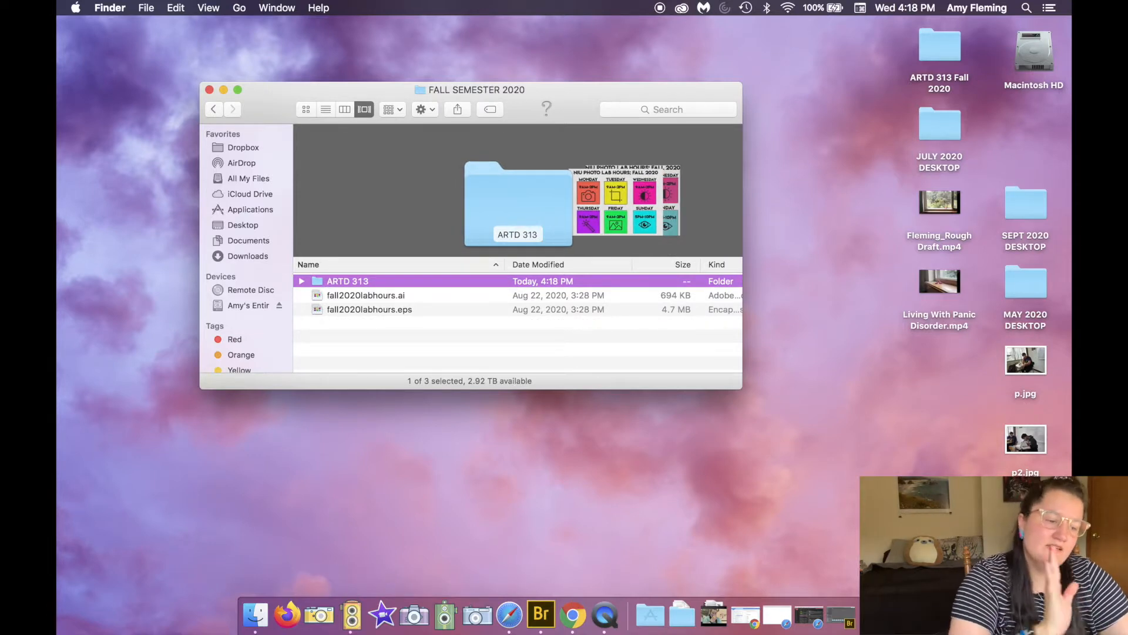
Step: Inside ARTD 313, create a new folder named Creative Camera Functions
double_click(362, 282)
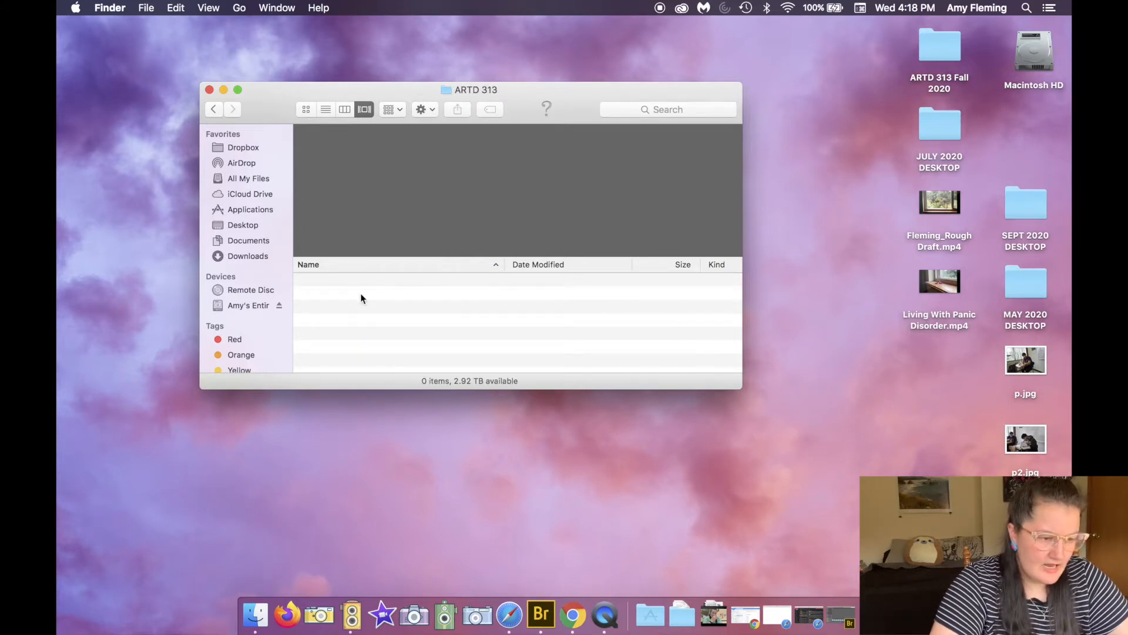
right_click(362, 298)
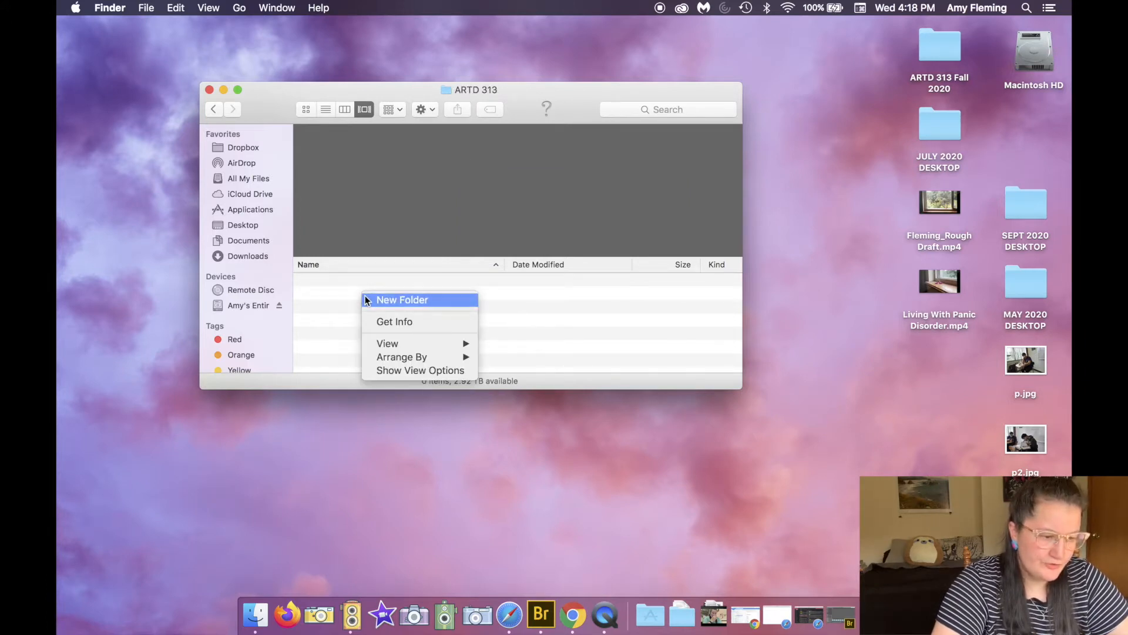
left_click(365, 299)
type("Creative Camera Functions")
key("Return")
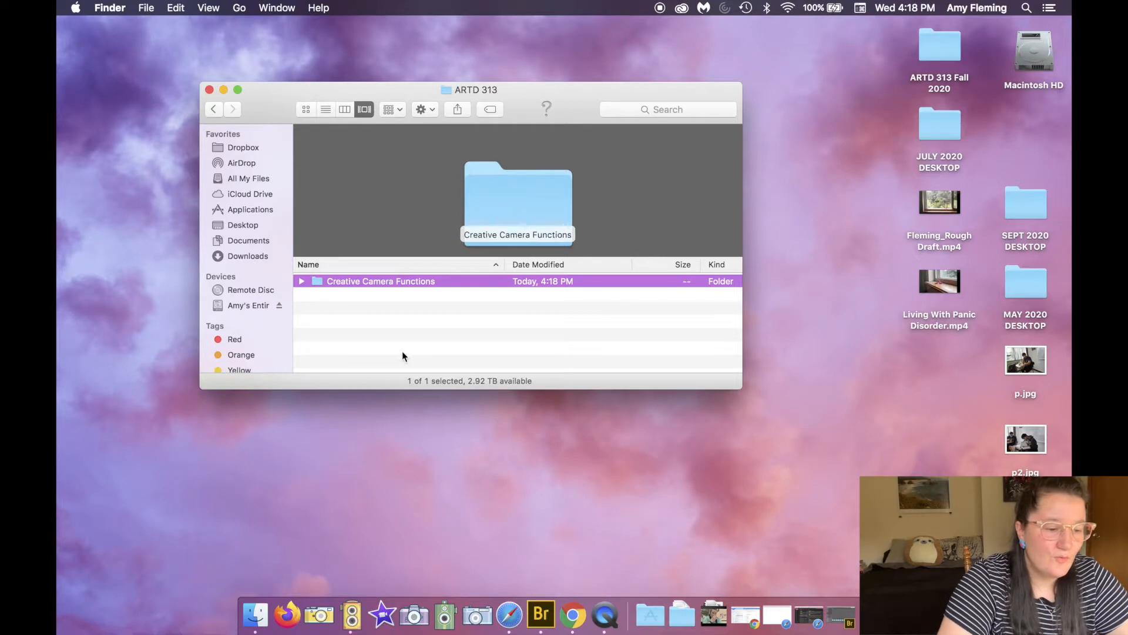
Step: Inside Creative Camera Functions, create a new subfolder named RAW
double_click(375, 284)
right_click(375, 284)
left_click(383, 290)
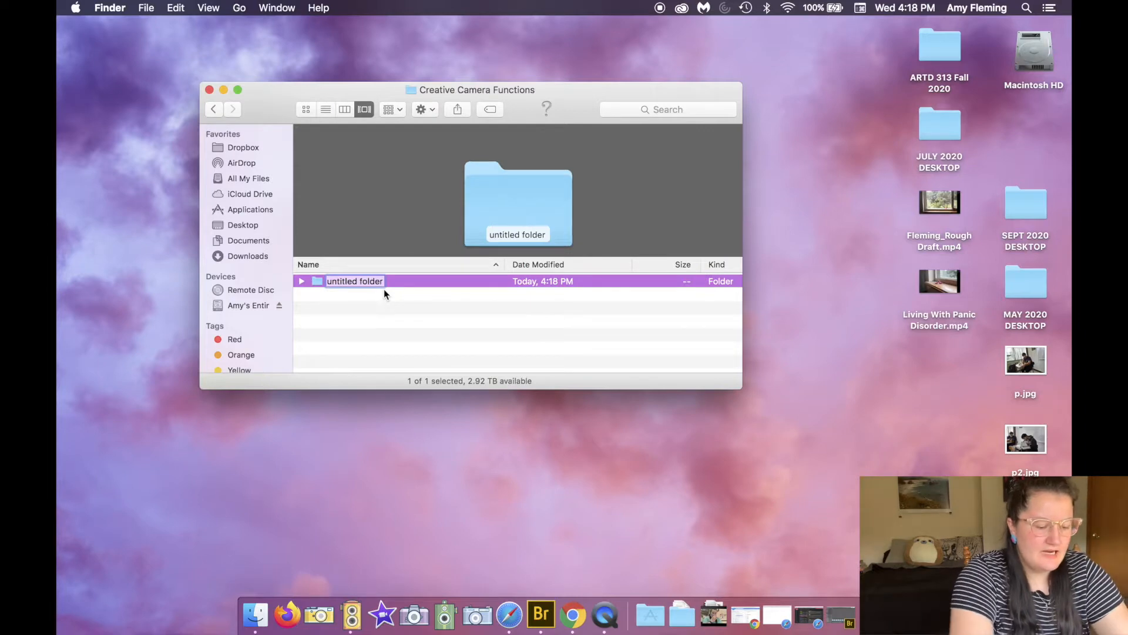
type("RAW")
key("Return")
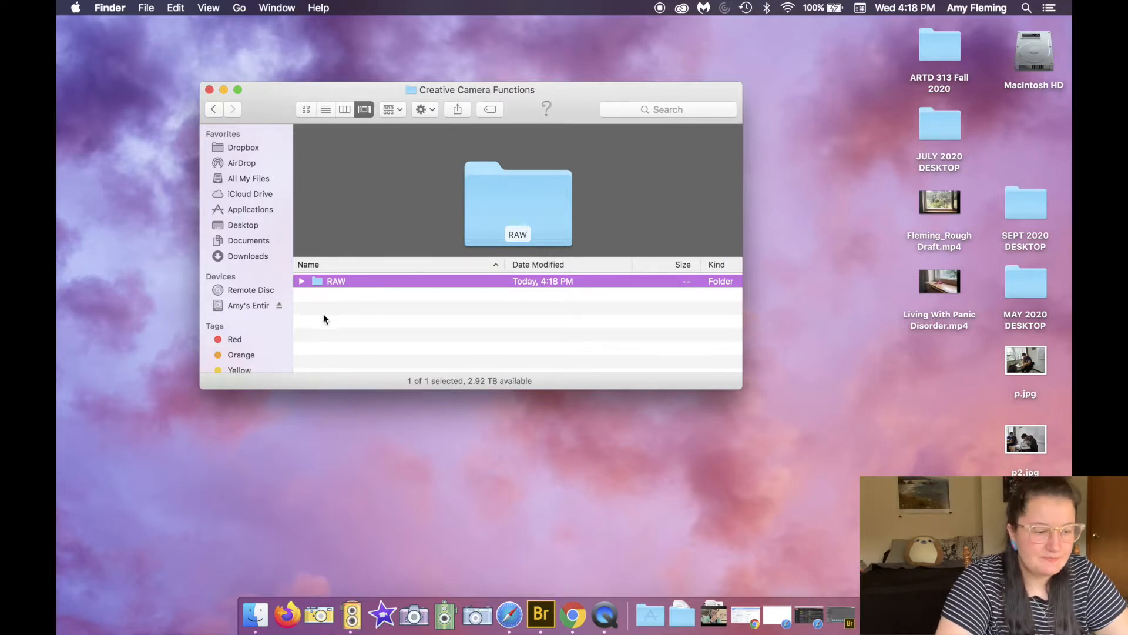
left_click(320, 337)
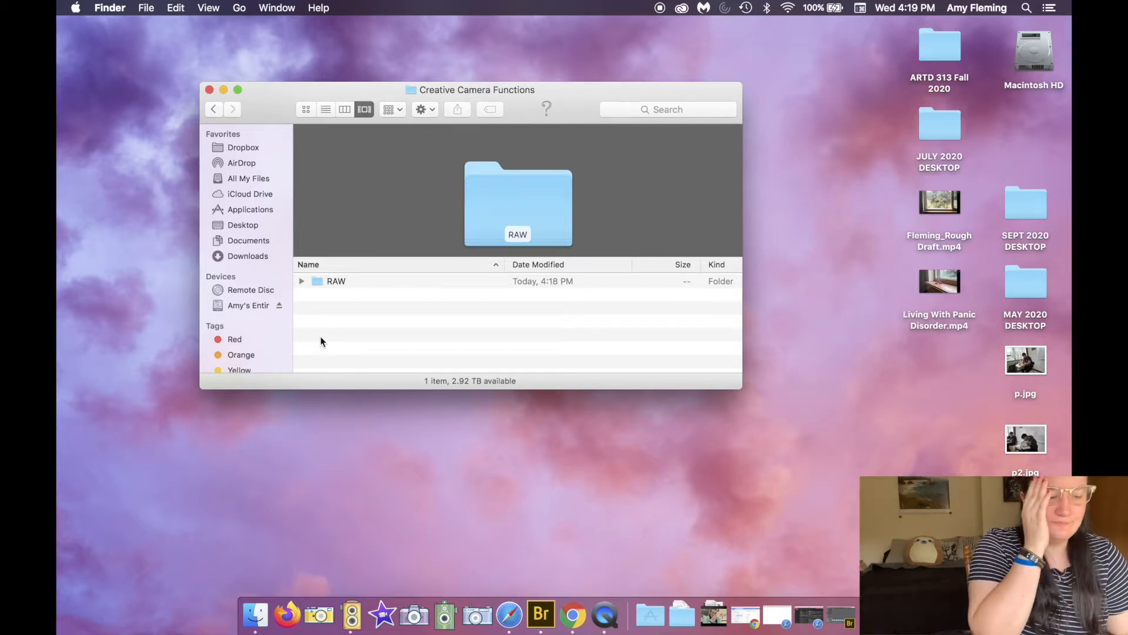
Step: Create a second subfolder named DNG next to RAW in Creative Camera Functions
double_click(340, 288)
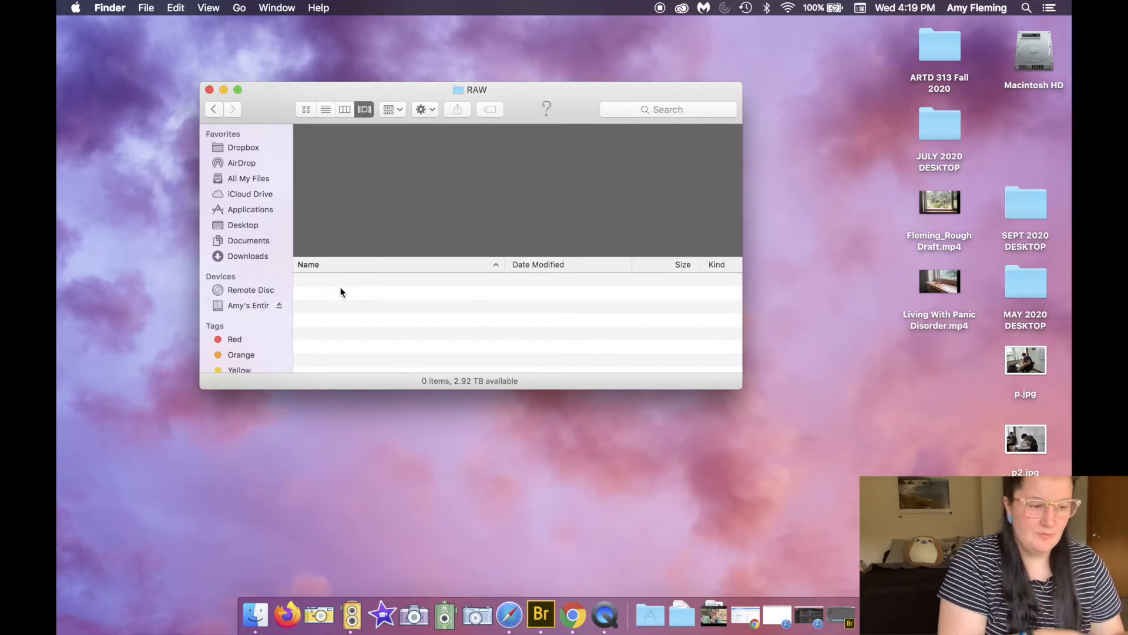
left_click(218, 108)
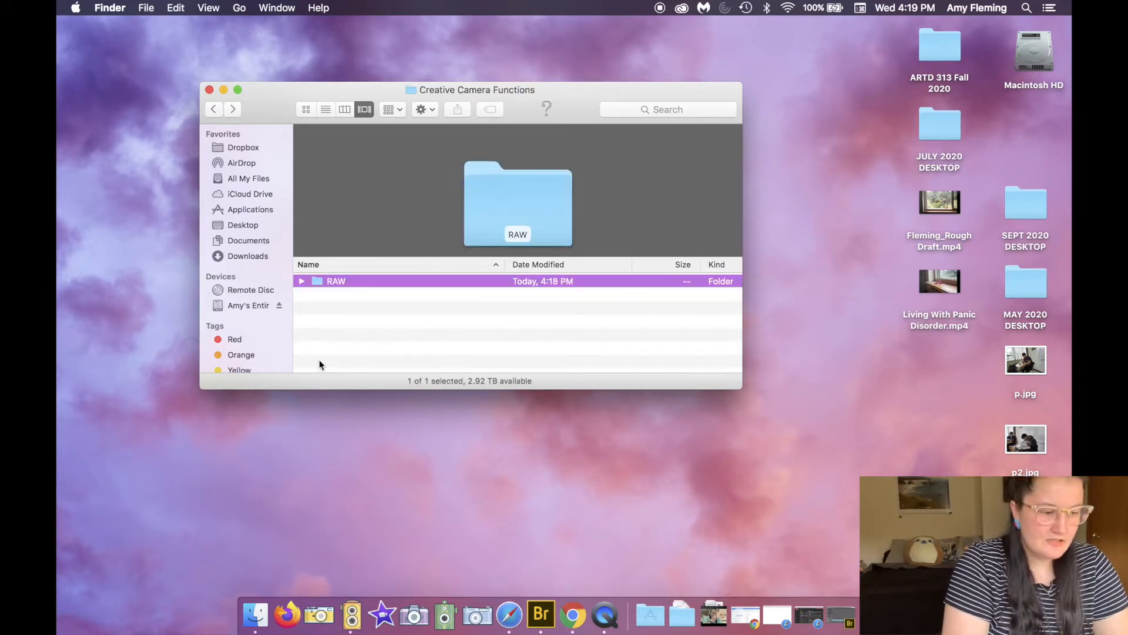
right_click(344, 325)
left_click(350, 331)
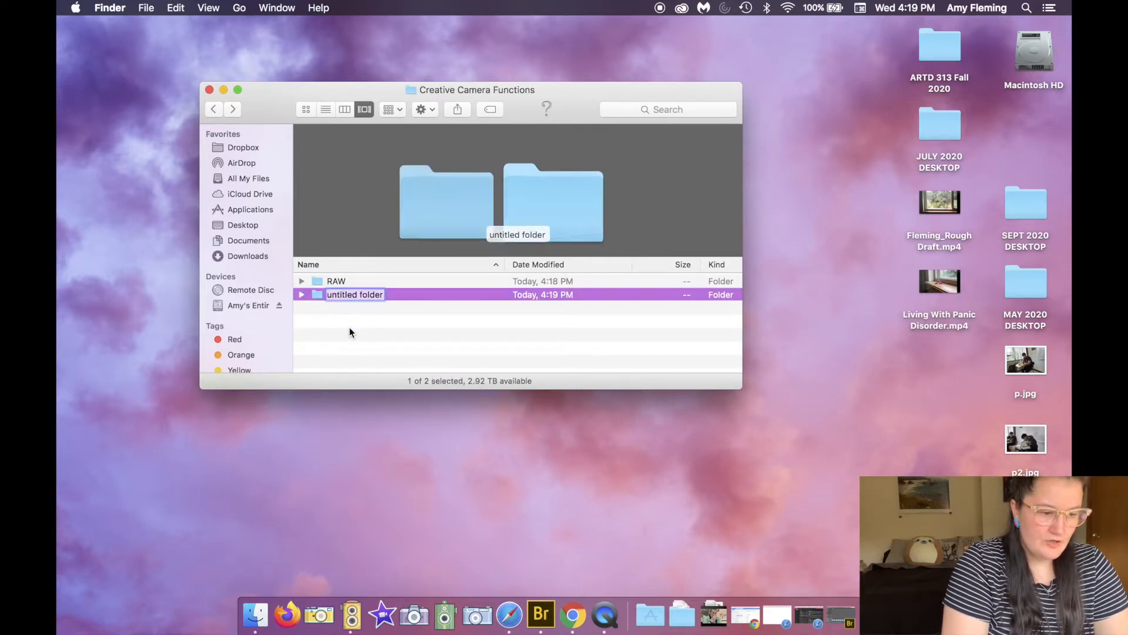
type("DNG")
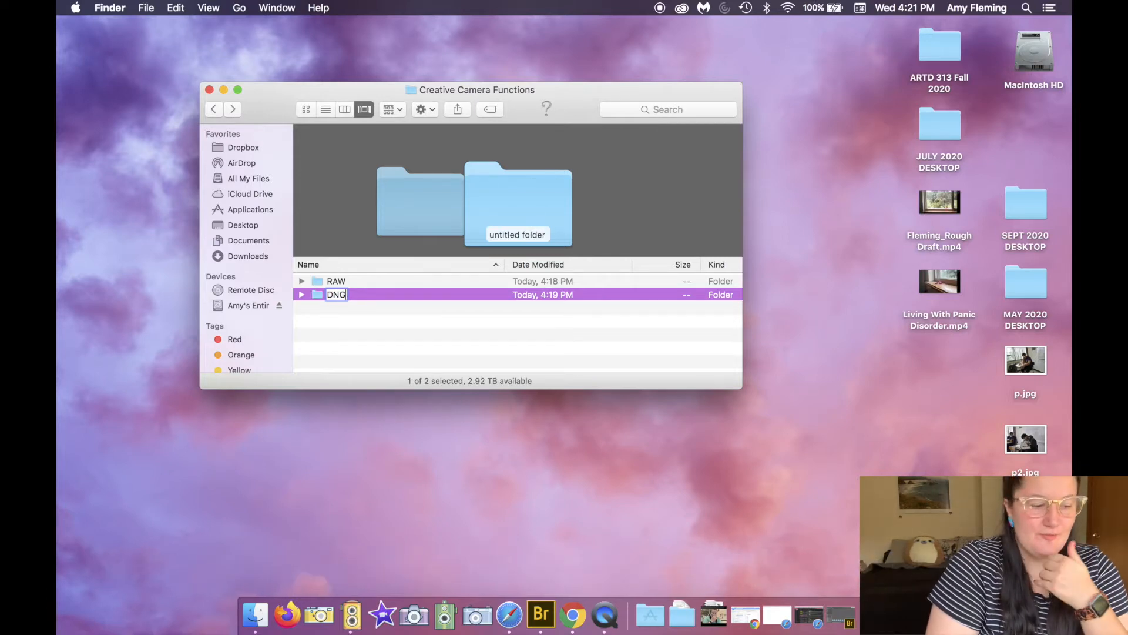
key("Return")
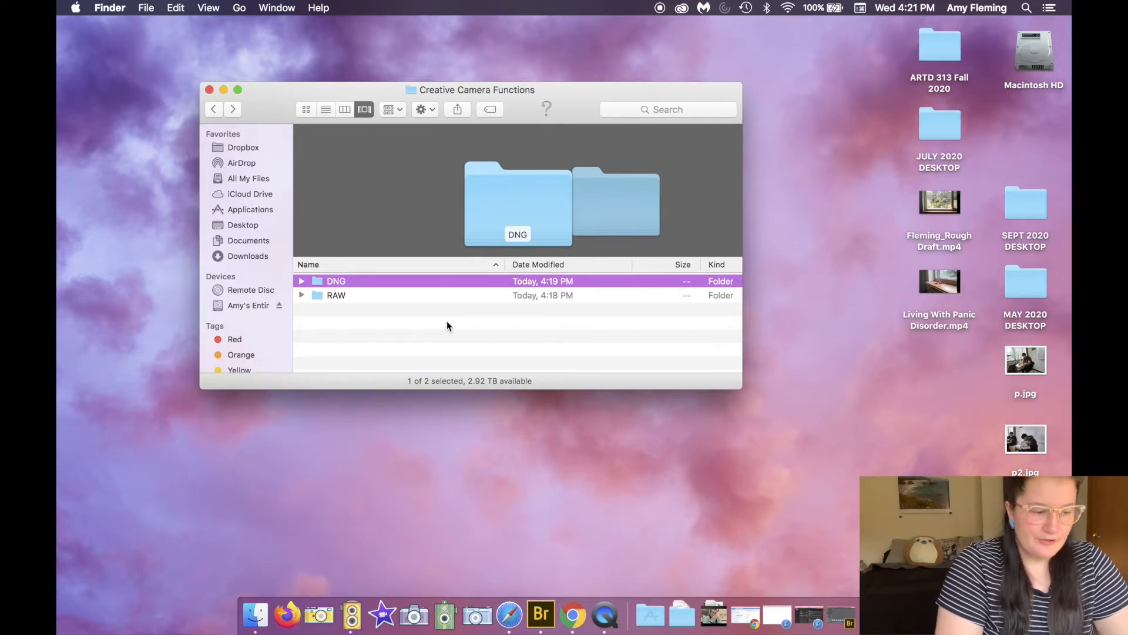
left_click(446, 326)
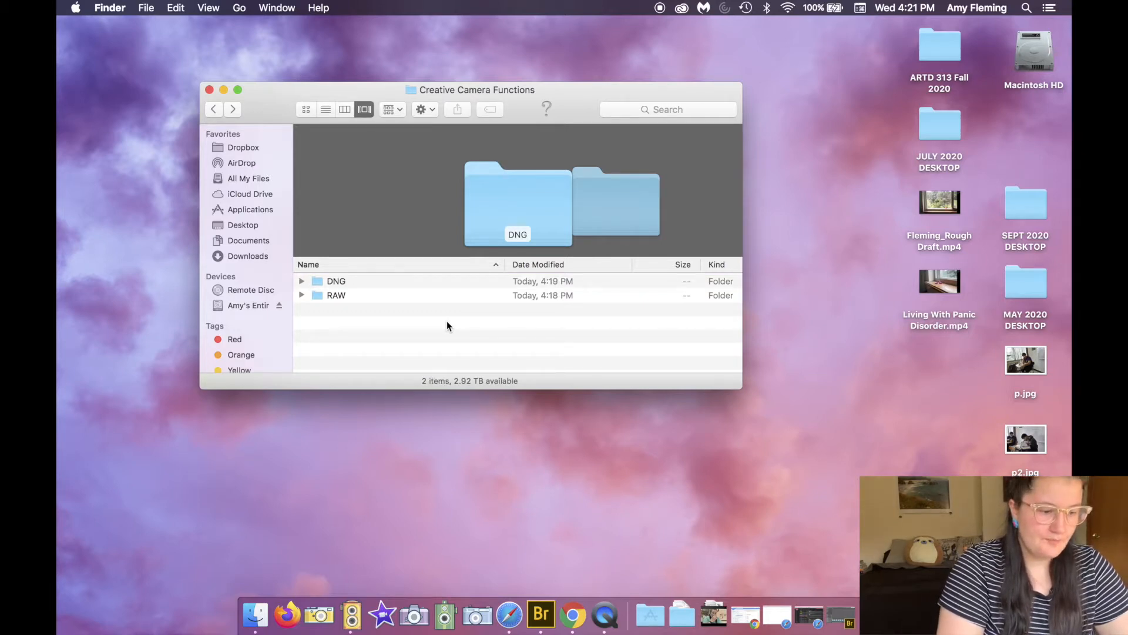
Step: Create a third subfolder named FINAL in Creative Camera Functions
right_click(448, 326)
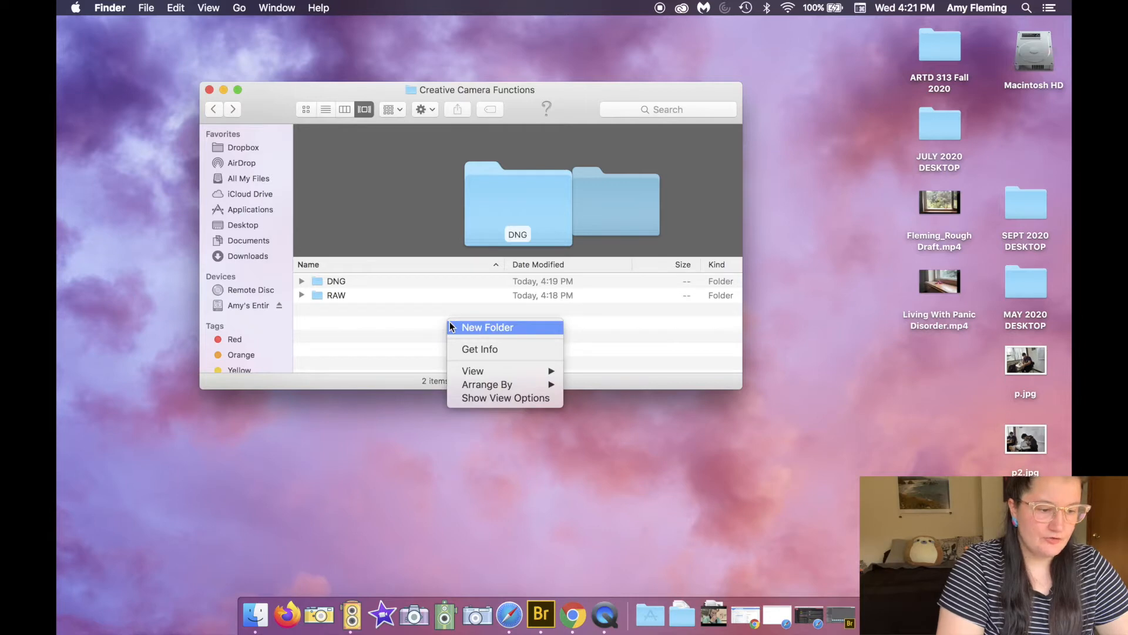
left_click(451, 326)
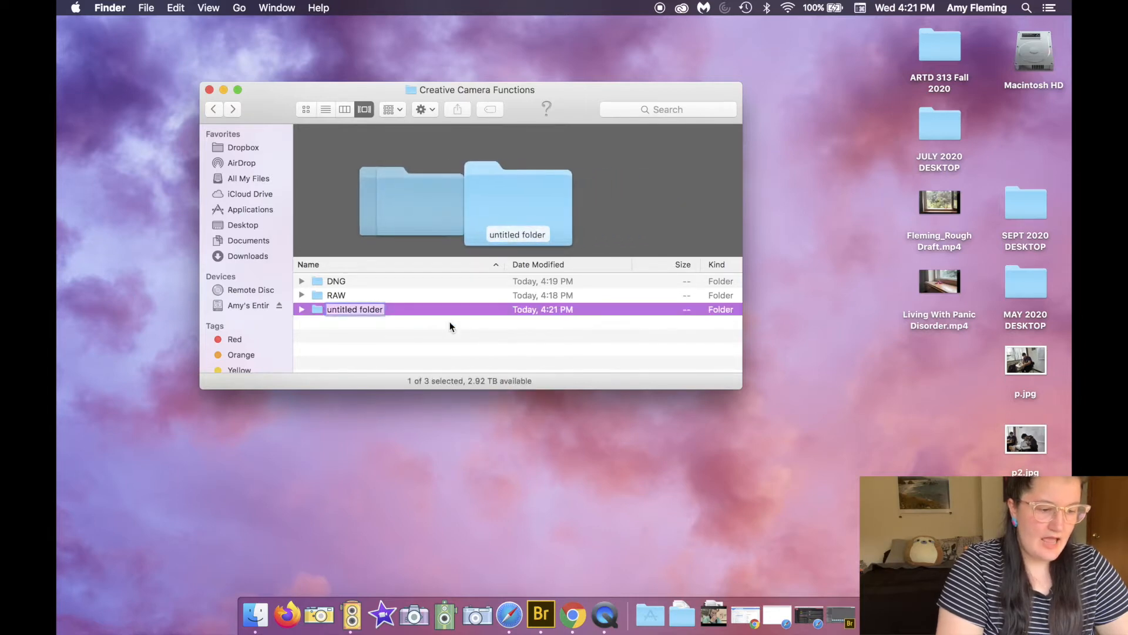
type("FINAL")
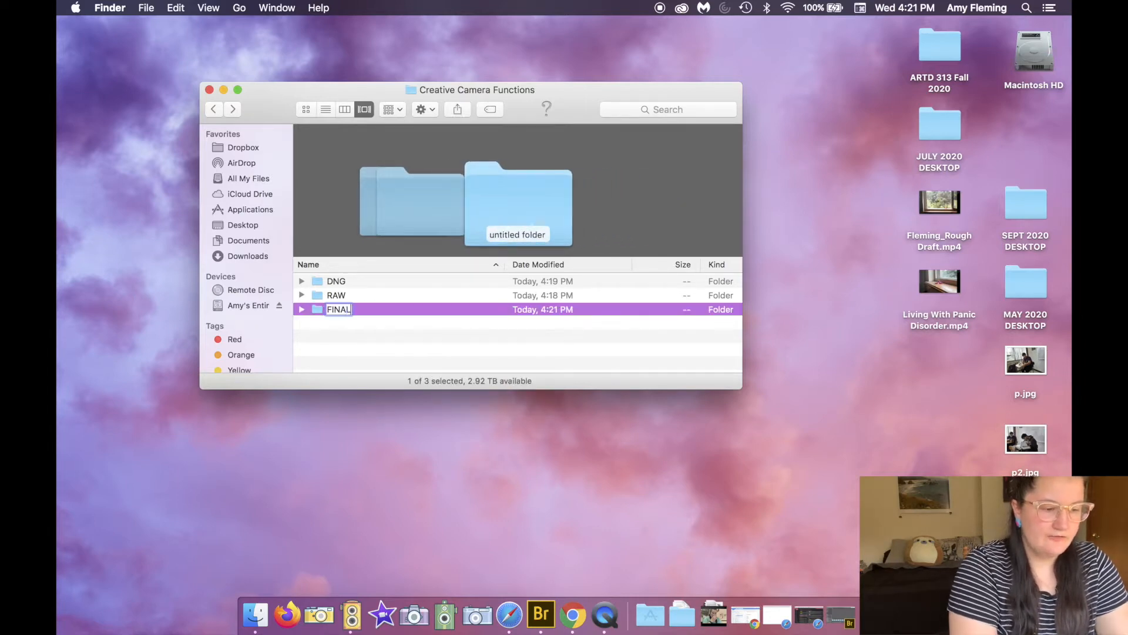
key("Return")
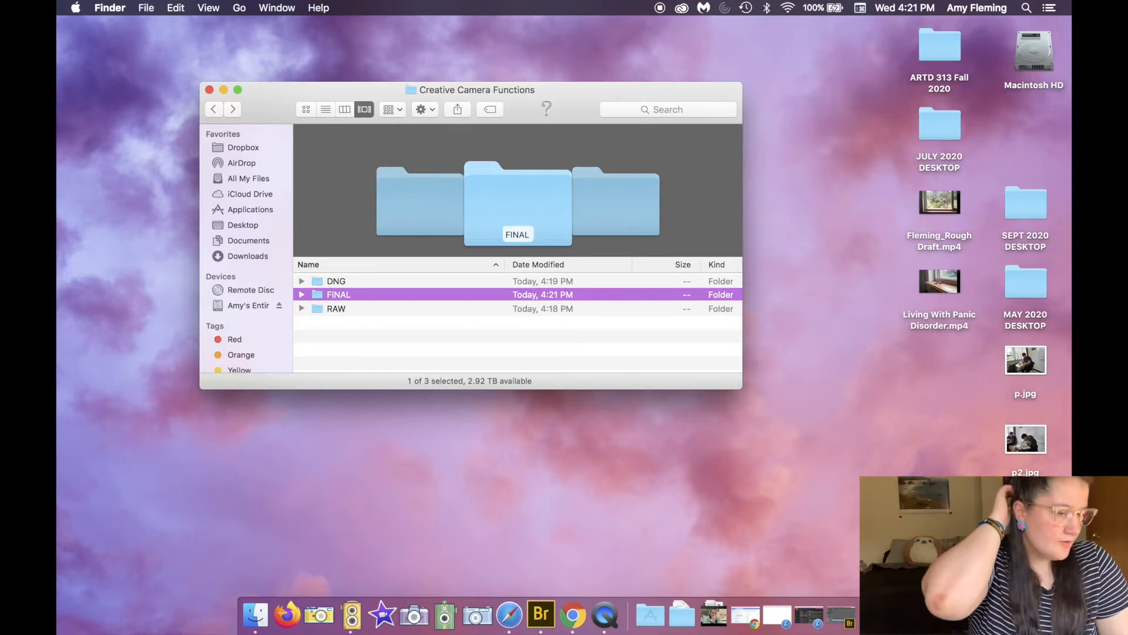
Step: Rename the FINAL folder to PRINT
left_click(351, 310)
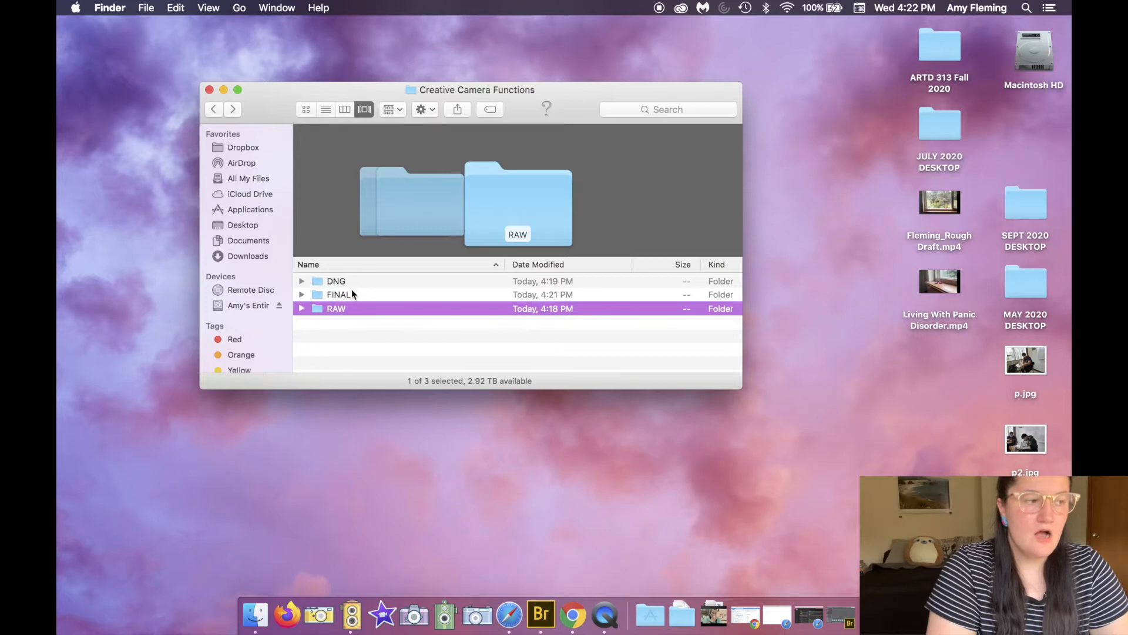
left_click(352, 294)
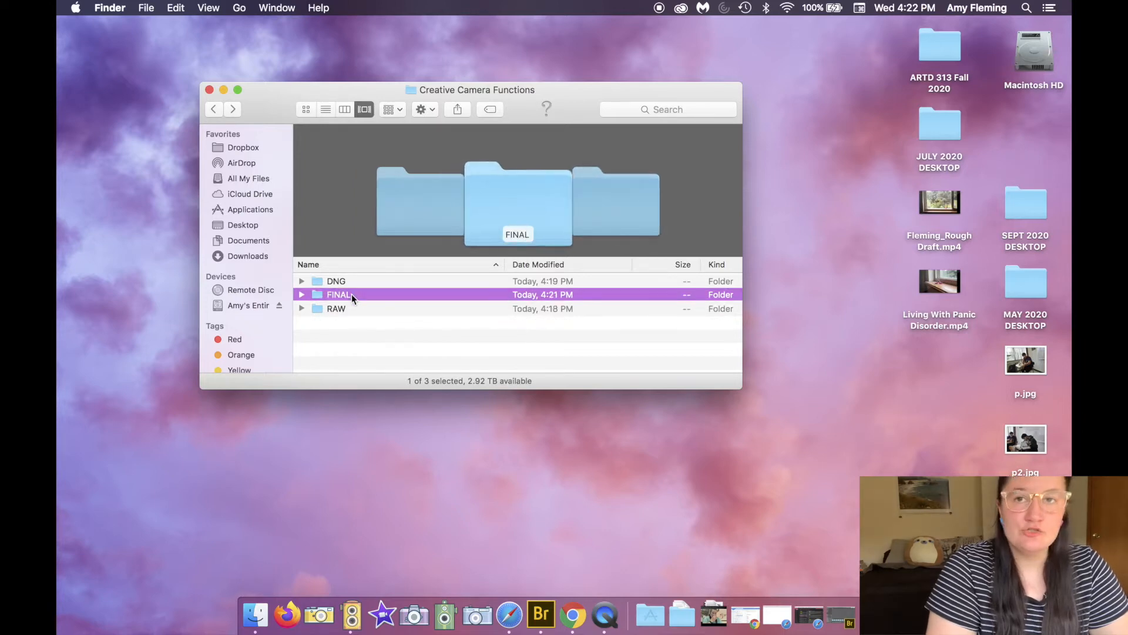
type("PRINT")
key("Return")
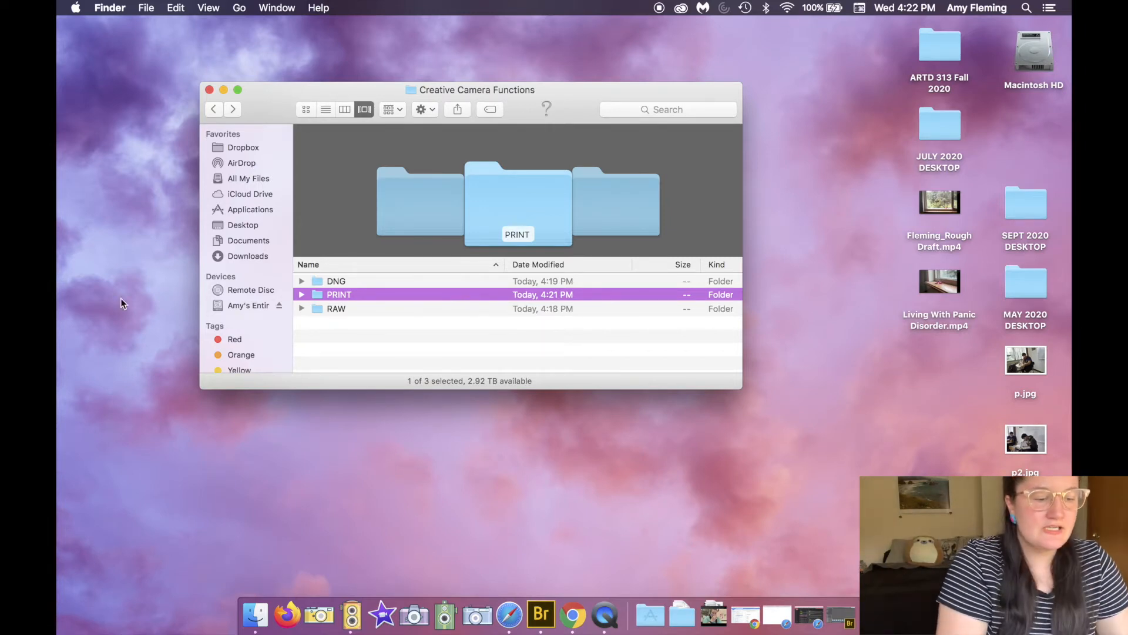
Step: Rename the PRINT folder back to FINAL
left_click(344, 297)
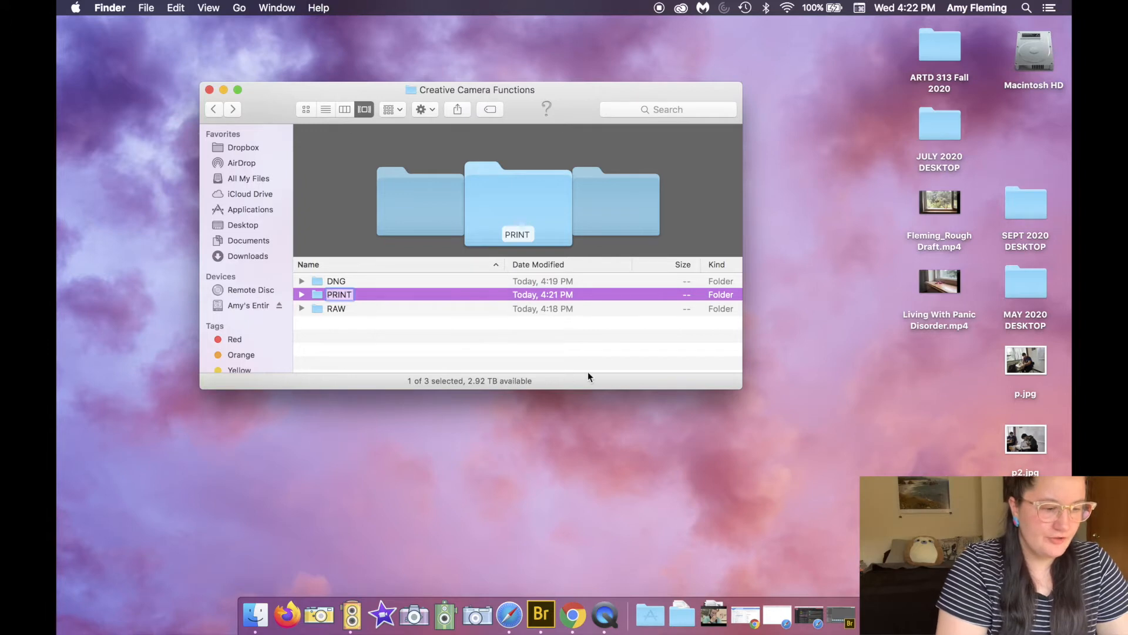
type("FINAL")
key("Return")
Step: Go back up to the ARTD 313 folder
left_click(506, 362)
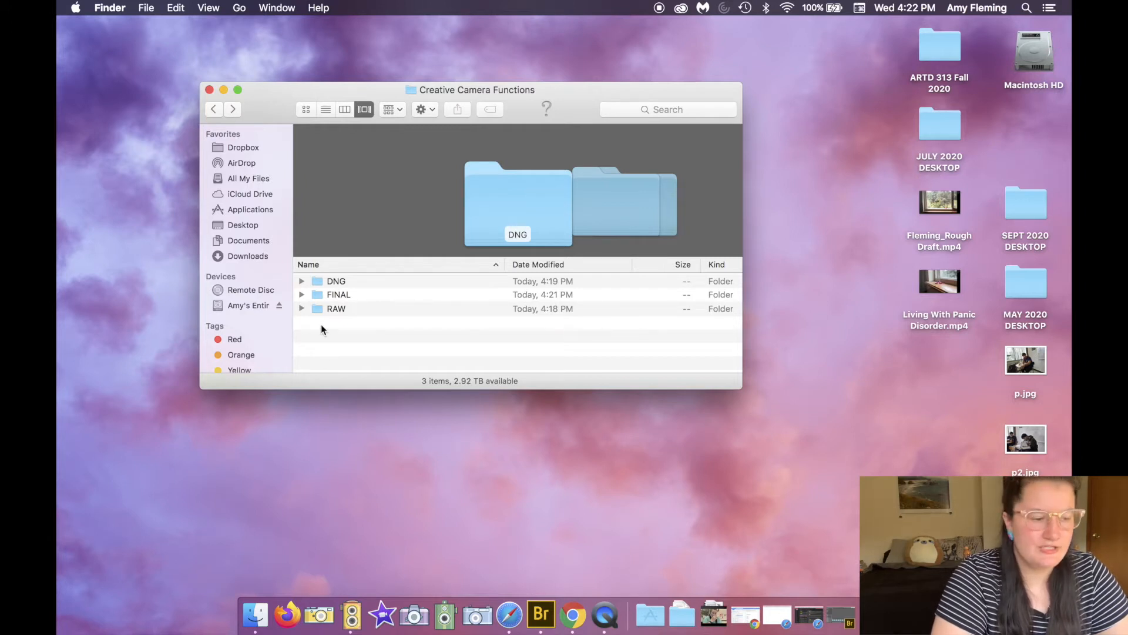
left_click(216, 109)
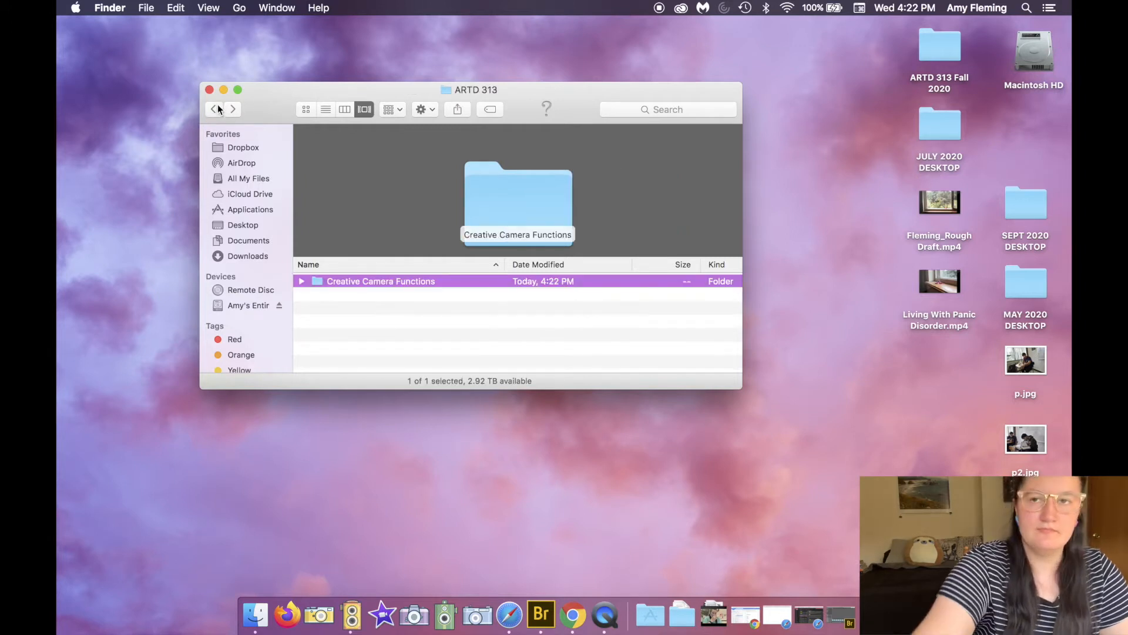
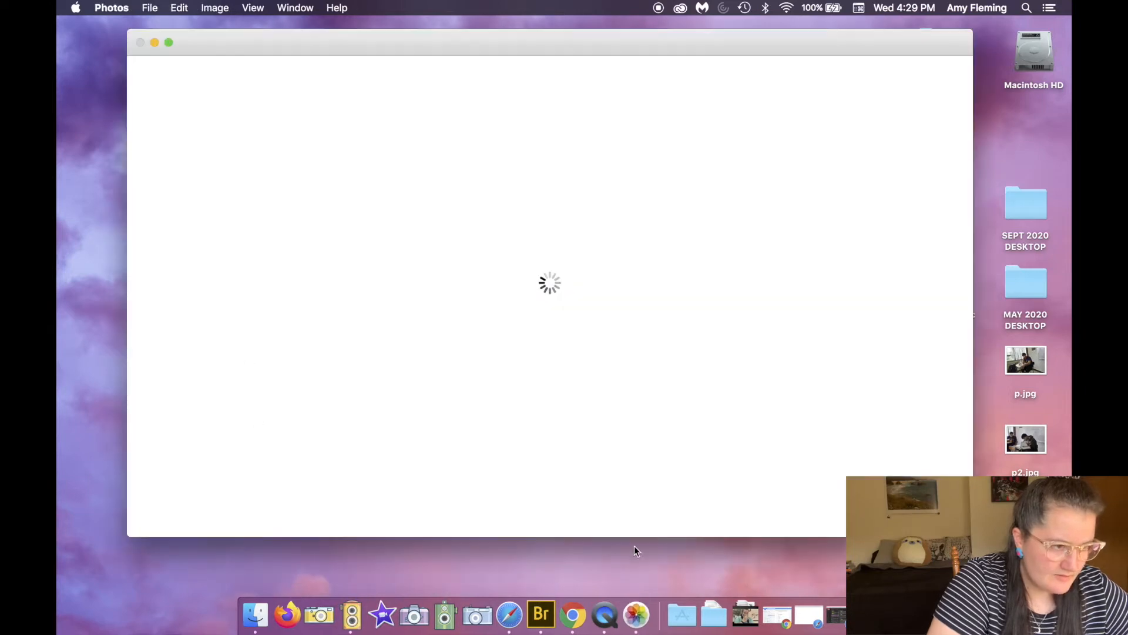
Step: Close the Photos window and open the NO NAME memory card in Finder
left_click(140, 42)
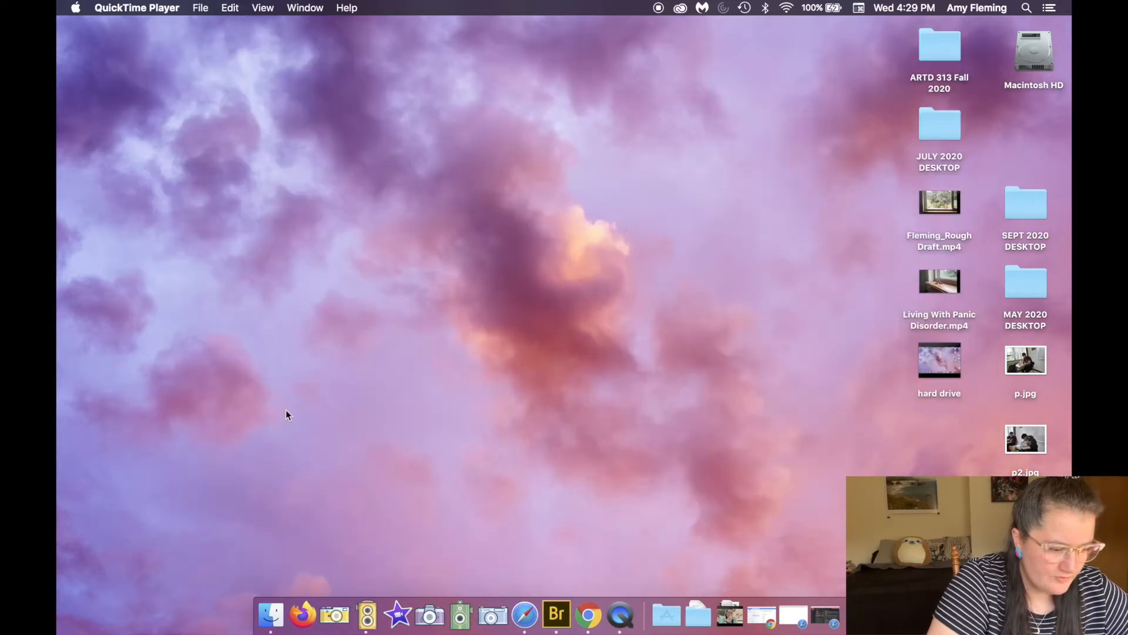
left_click(271, 611)
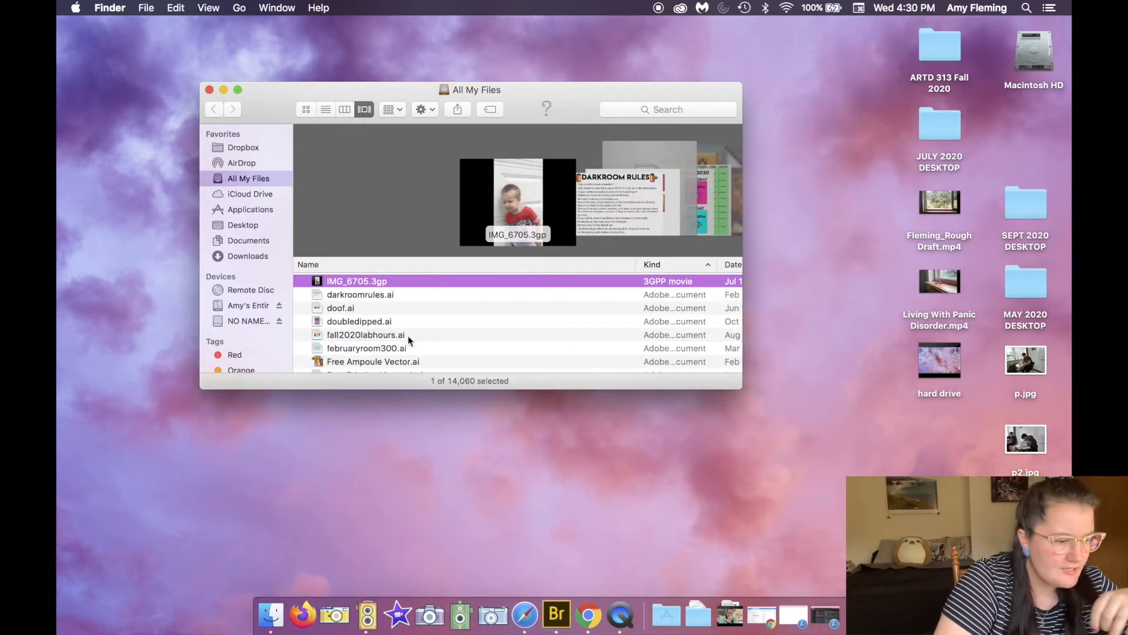
left_click(388, 322)
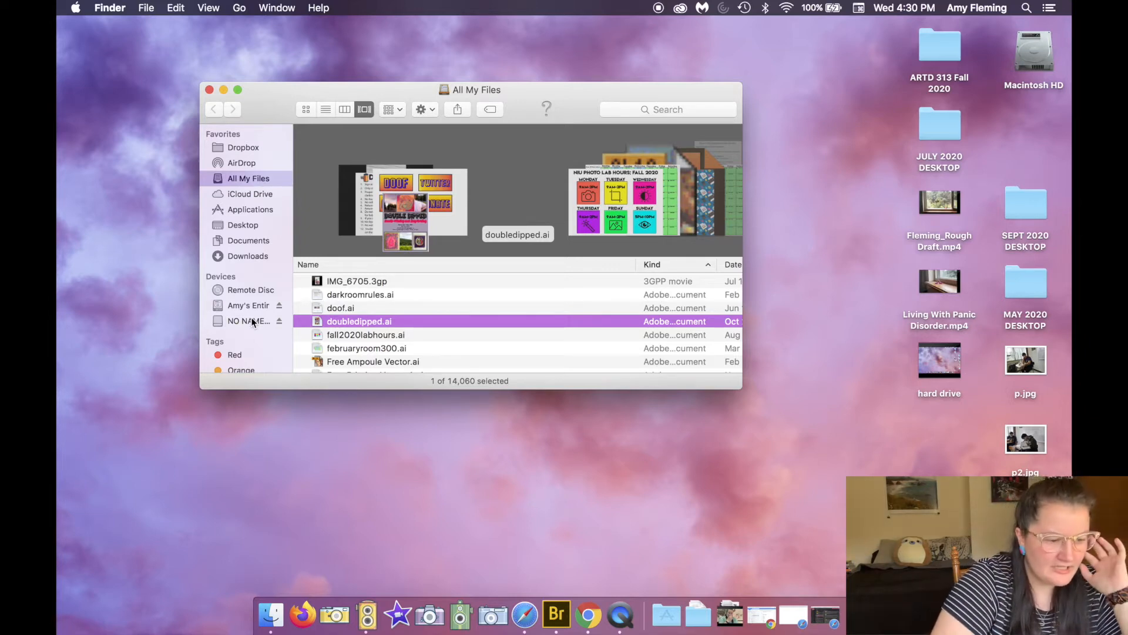
left_click(252, 321)
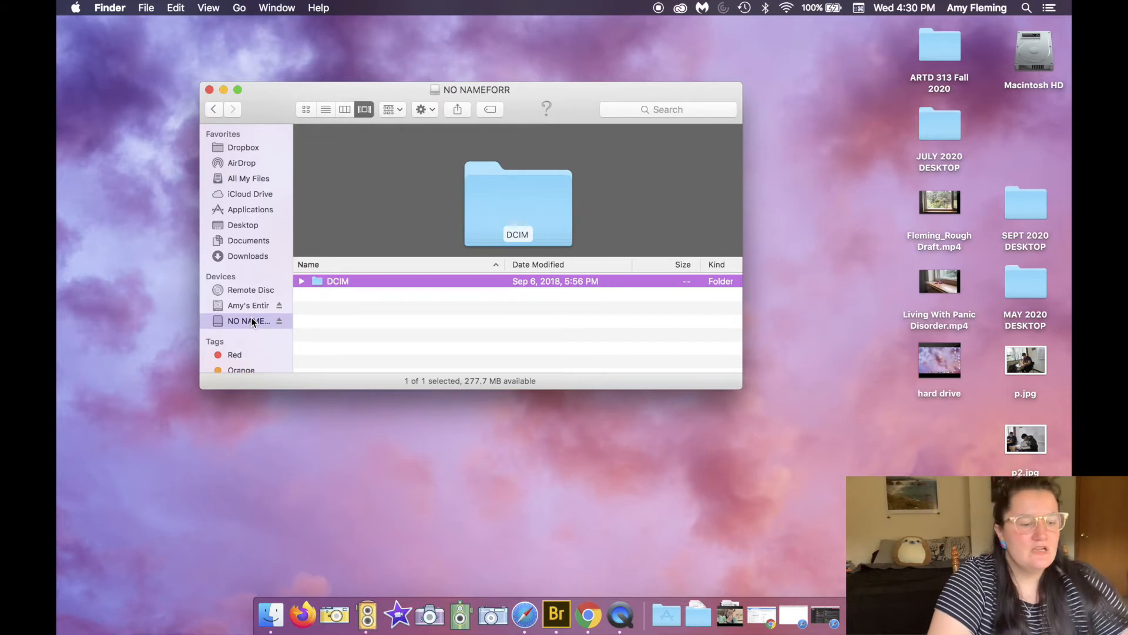
Step: Open the card's DCIM folder and then its 113ND810 folder
double_click(343, 286)
scroll(362, 311, "down", 5)
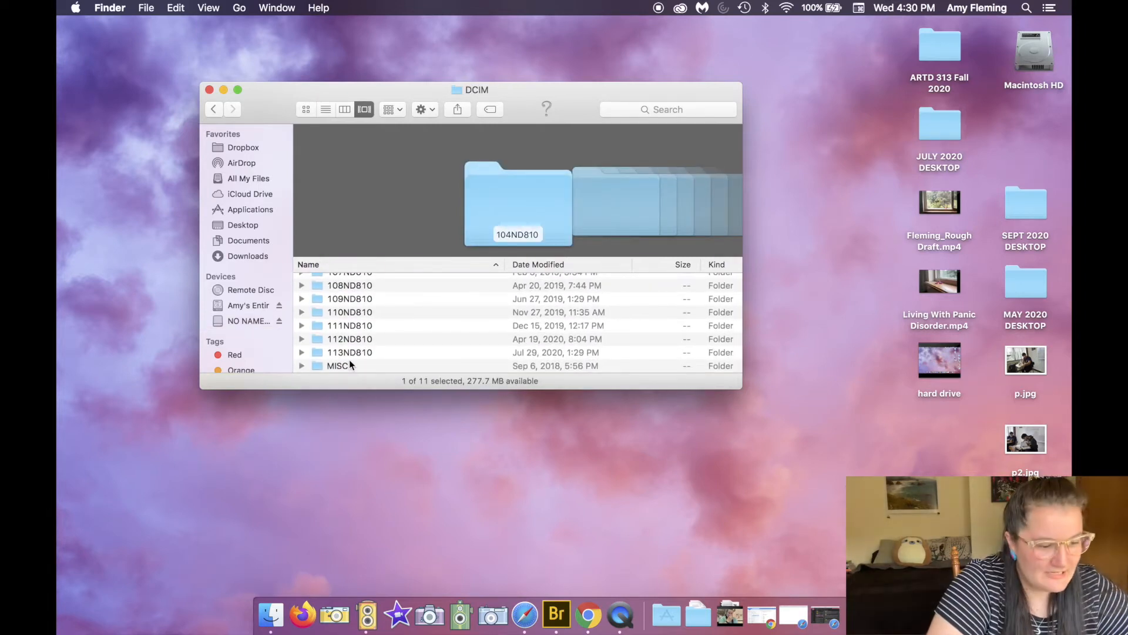
scroll(365, 315, "down", 1)
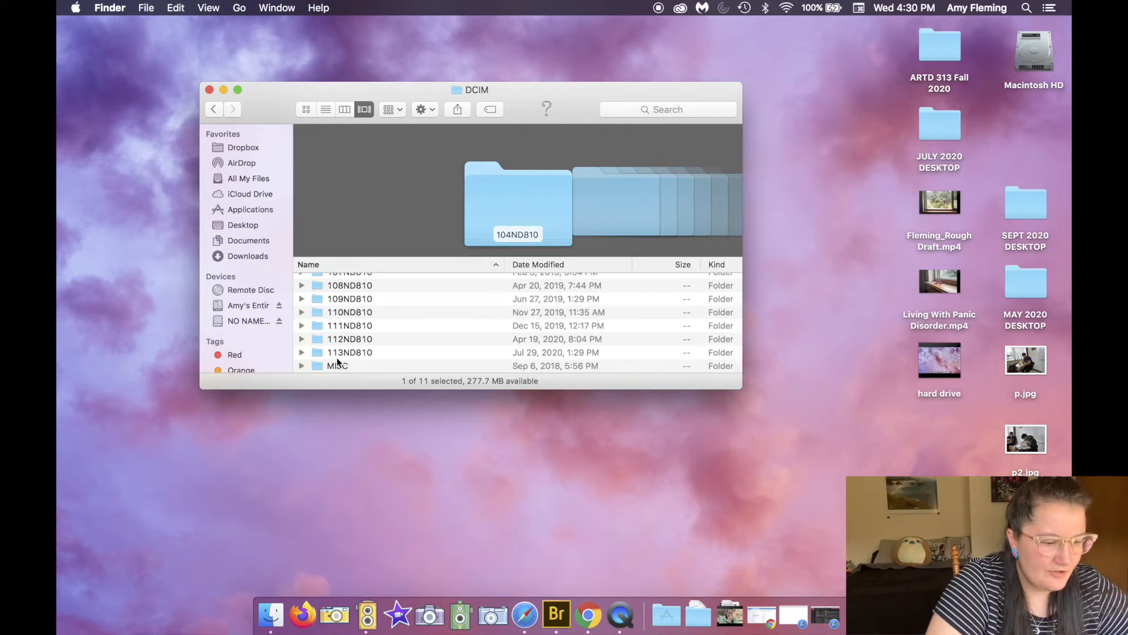
double_click(372, 353)
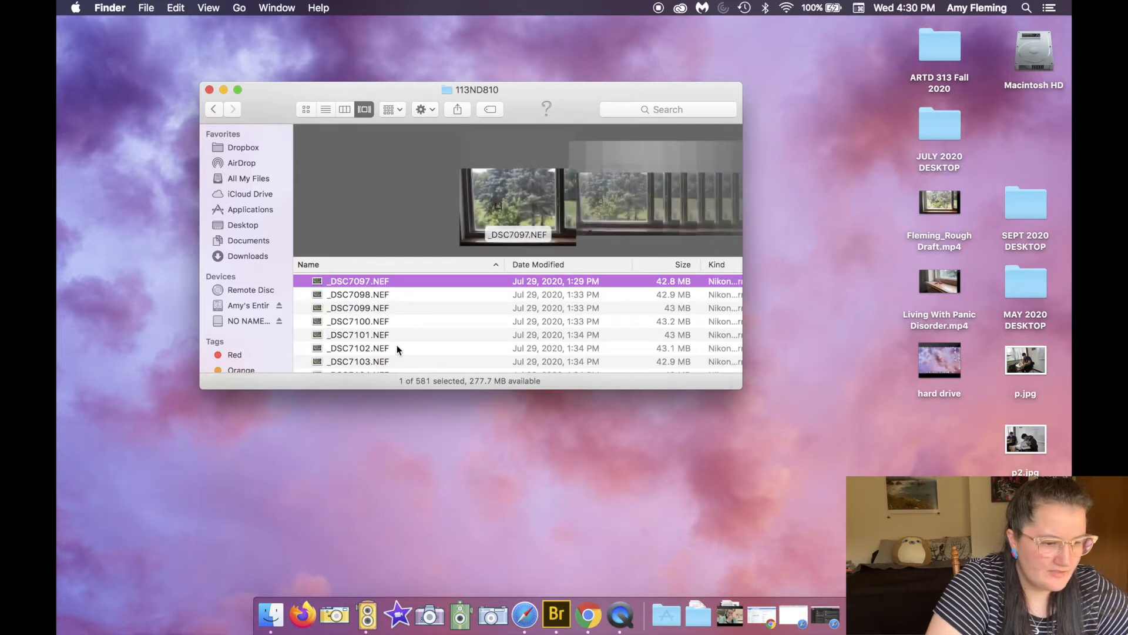
Step: Select and copy the nine photos _DSC7694.NEF through _DSC7702.NEF
scroll(397, 350, "down", 20)
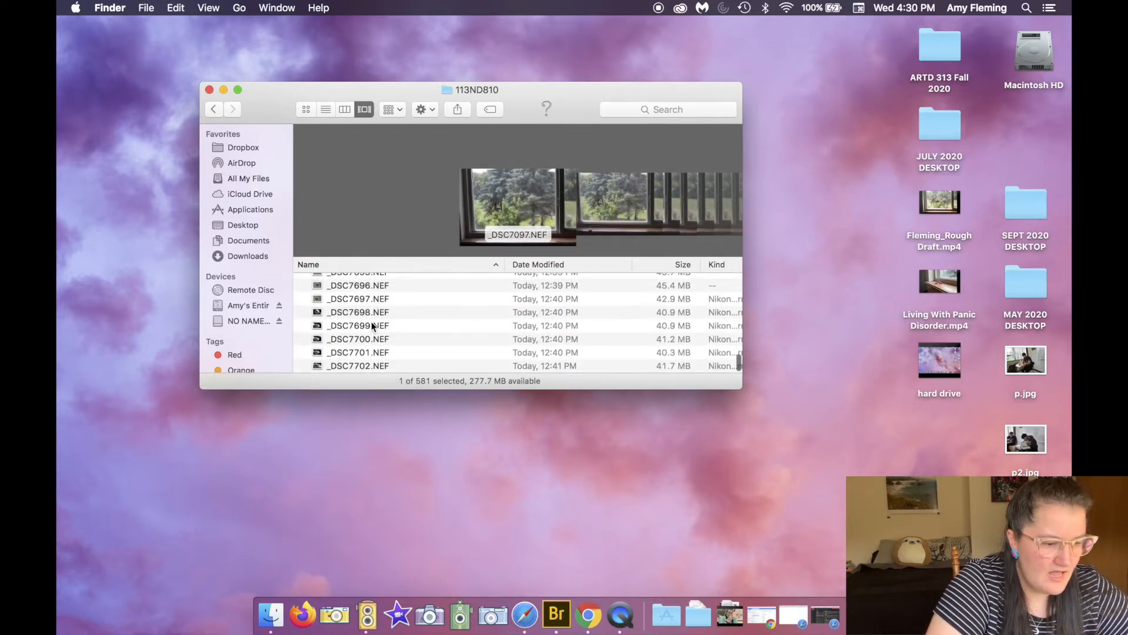
left_click(371, 325)
scroll(371, 325, "up", 3)
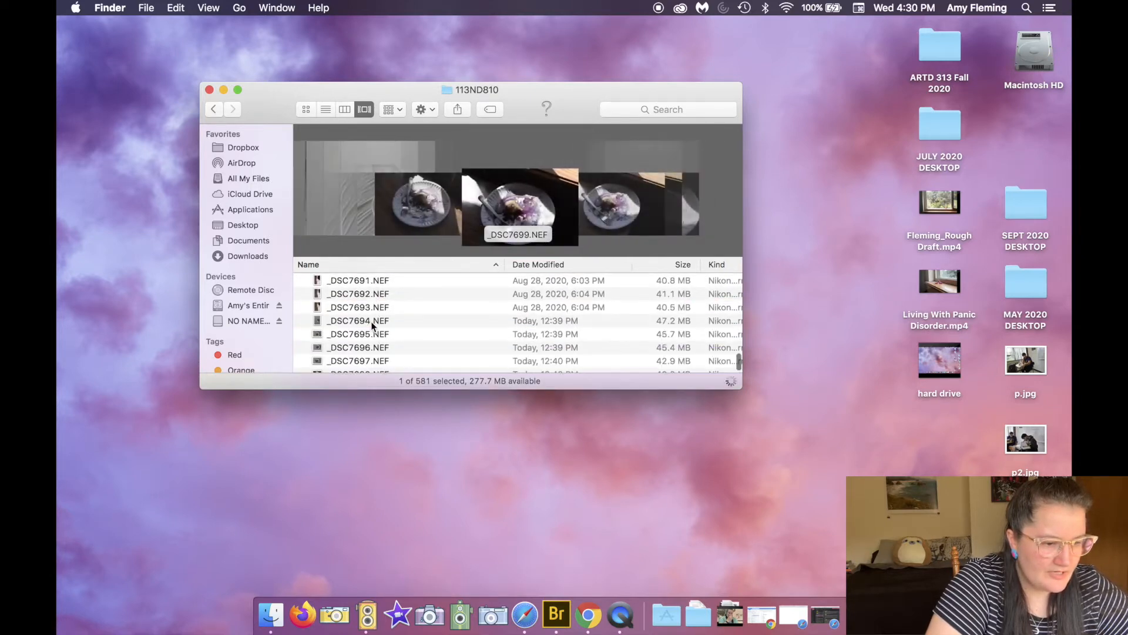
left_click(371, 320)
scroll(372, 322, "down", 3)
left_click(359, 310)
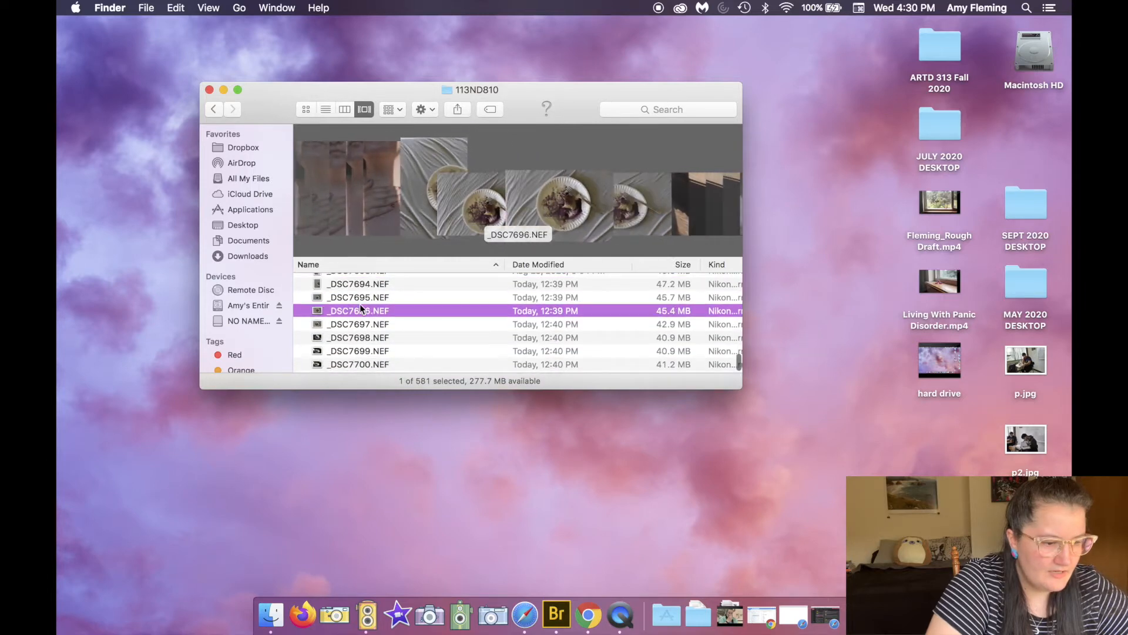
scroll(360, 311, "up", 2)
left_click(355, 317)
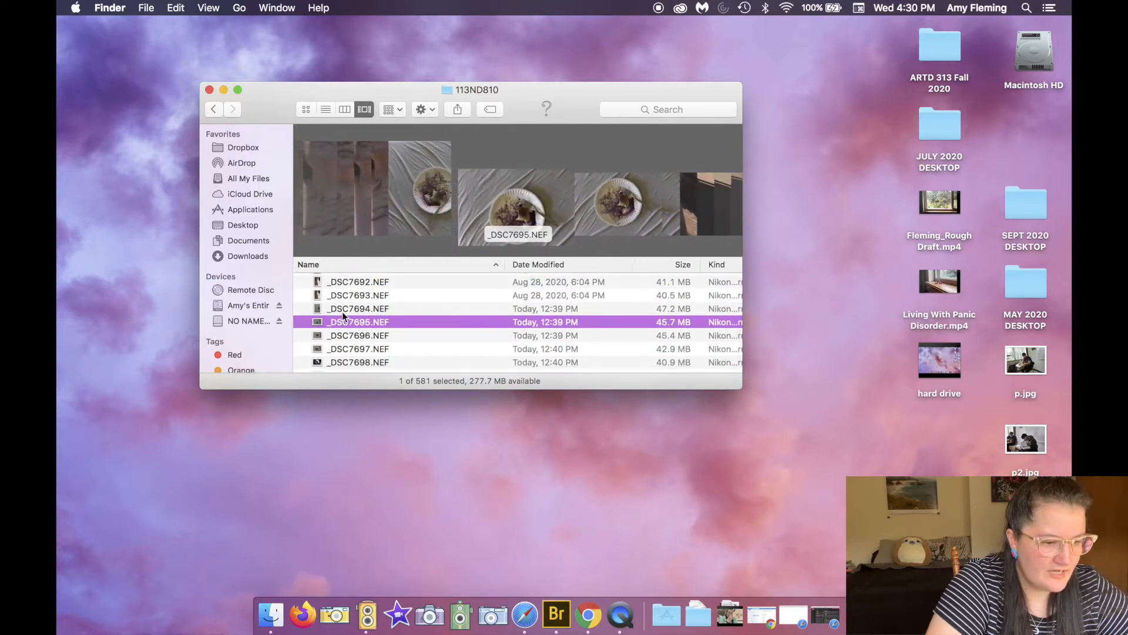
left_click(342, 311)
scroll(384, 337, "down", 3)
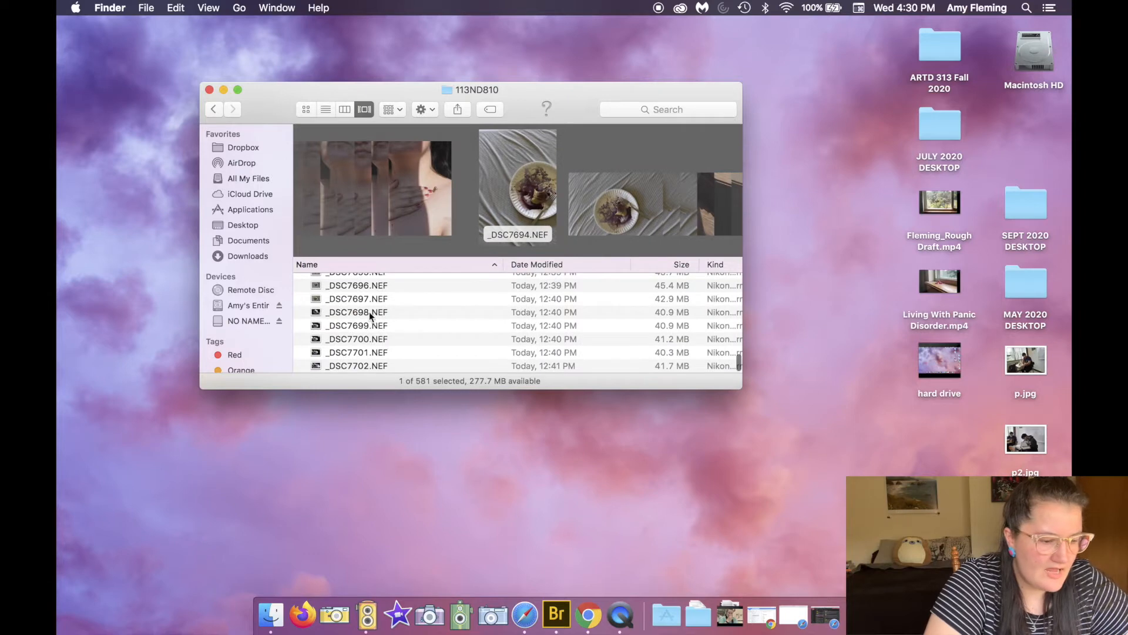
scroll(369, 312, "up", 4)
scroll(354, 329, "down", 2)
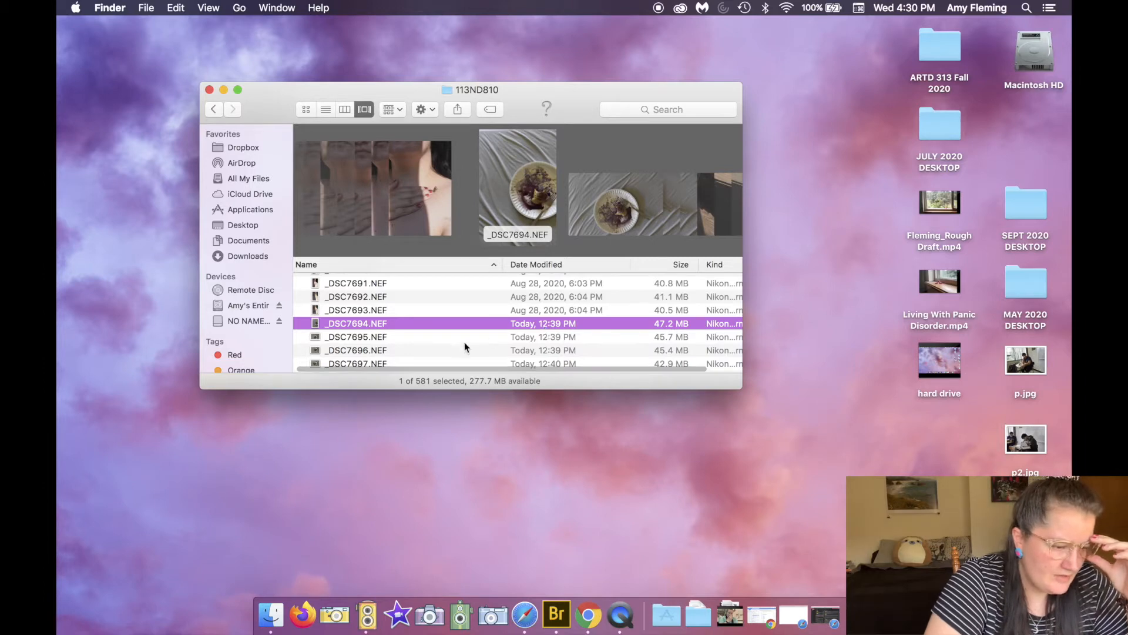
key("Down")
key("Down")
left_click(531, 310)
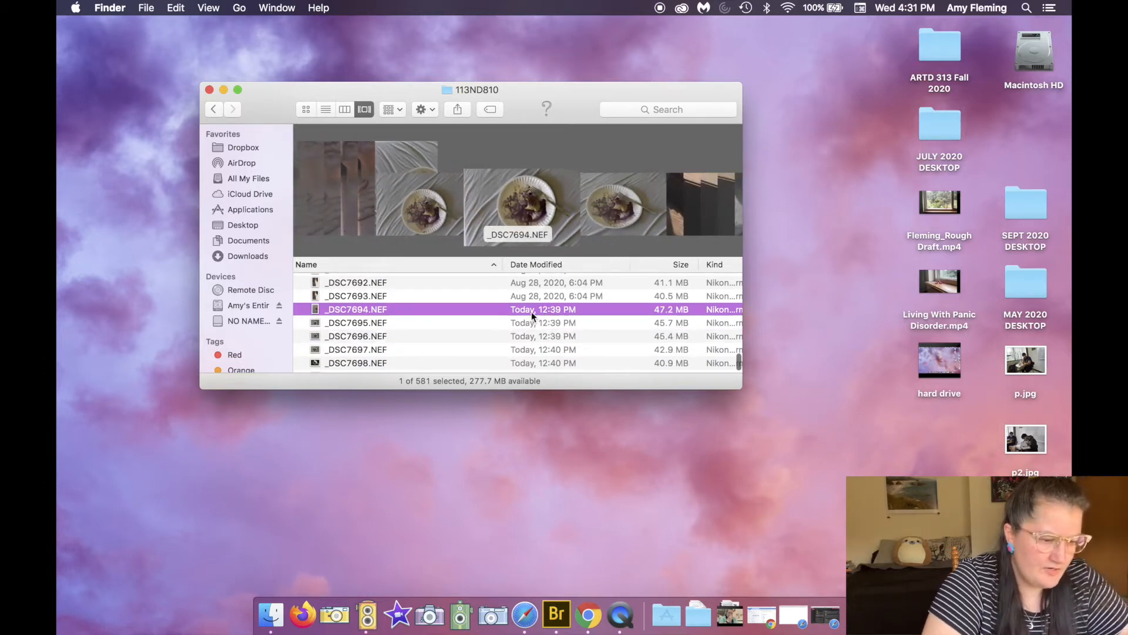
scroll(531, 311, "down", 4)
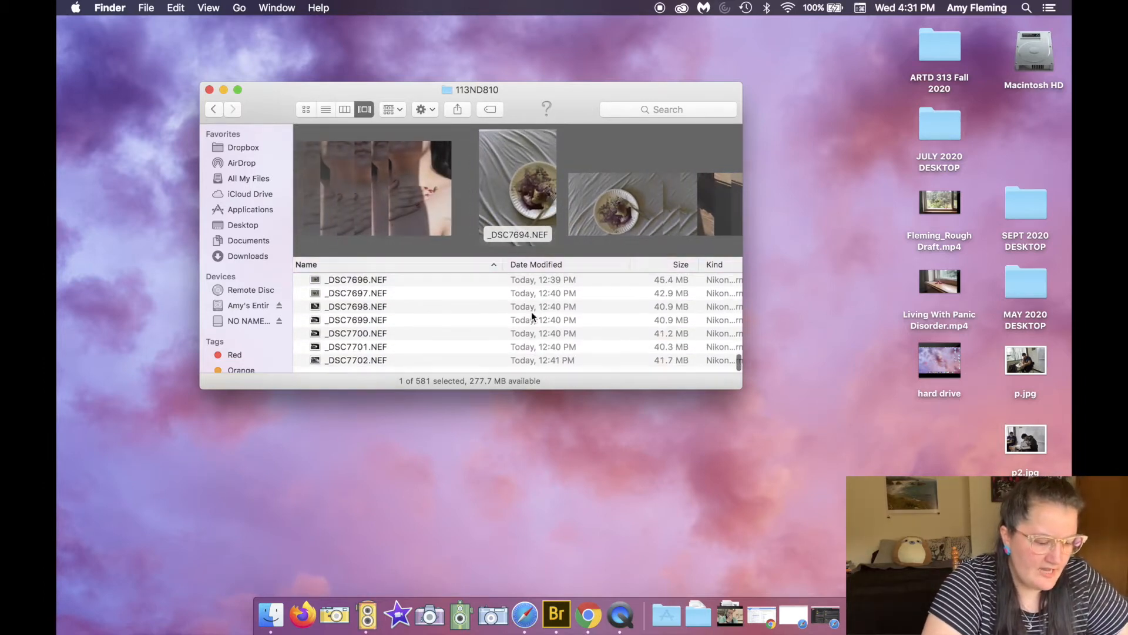
left_click(367, 369, "shift")
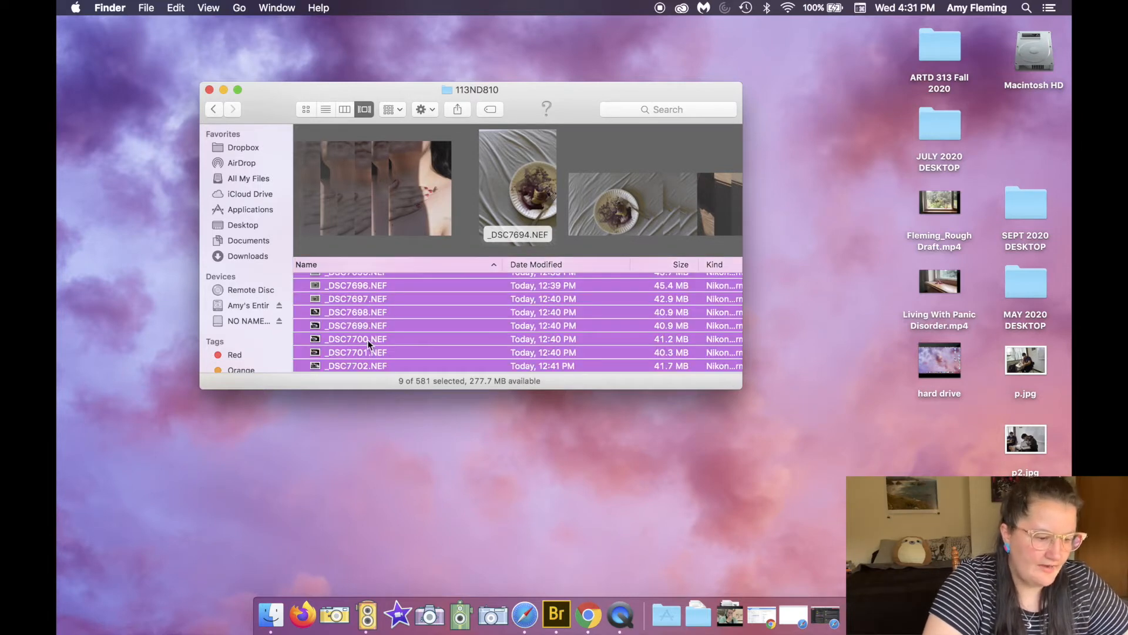
scroll(368, 340, "up", 3)
scroll(367, 340, "down", 3)
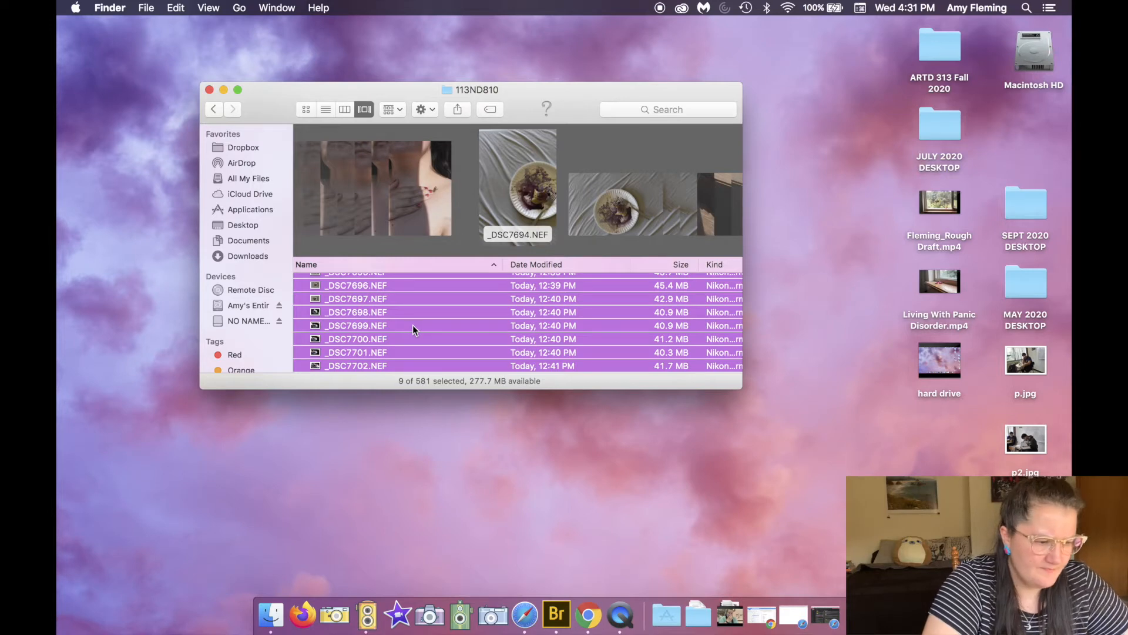
Step: Open the Creative Camera Functions folder under 2020 > FALL SEMESTER 2020 > ARTD 313 on the external drive
left_click(239, 308)
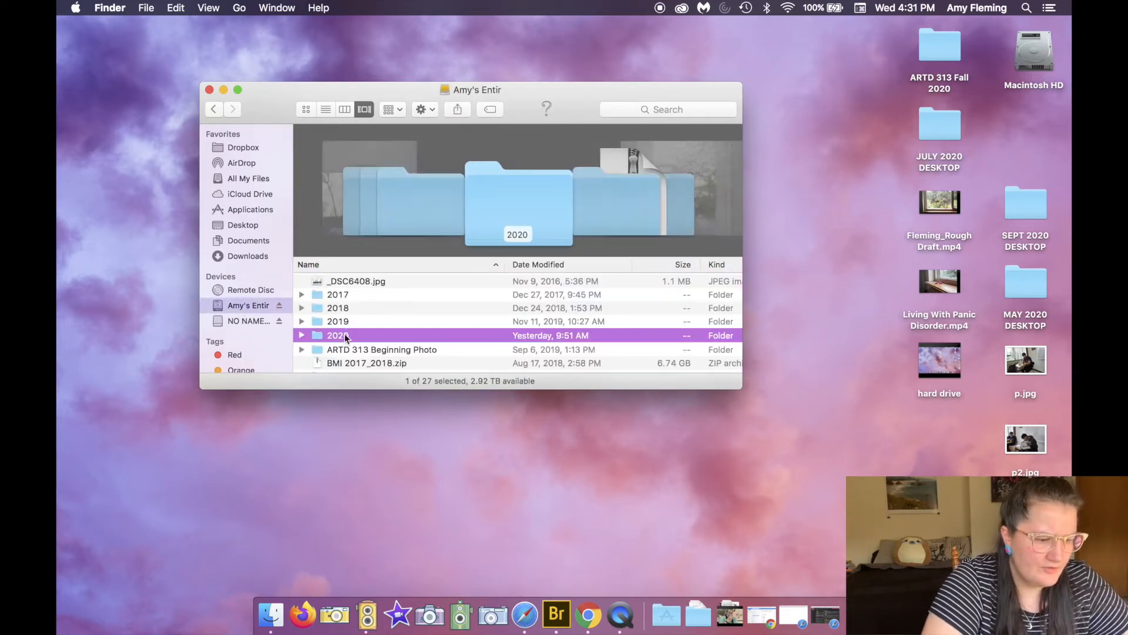
double_click(344, 334)
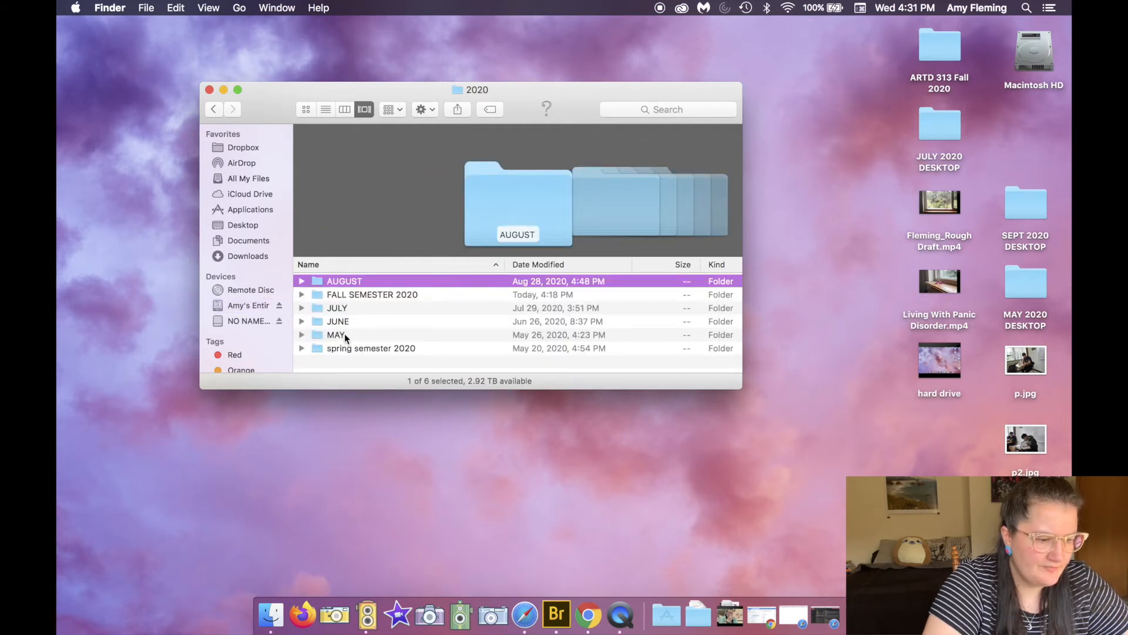
double_click(365, 296)
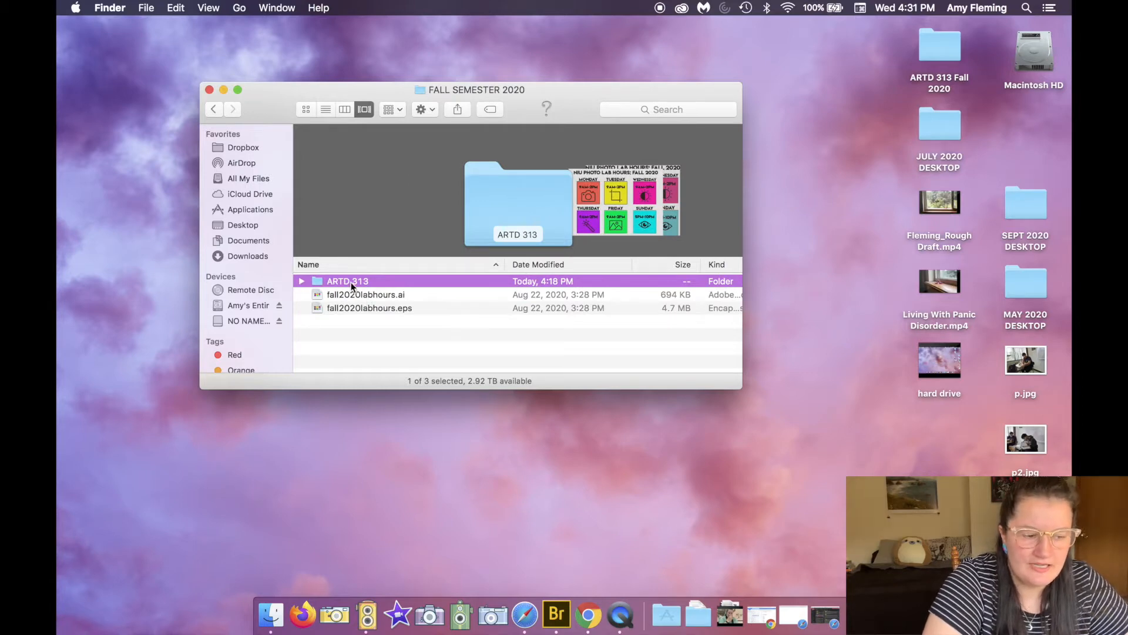
double_click(350, 282)
double_click(351, 282)
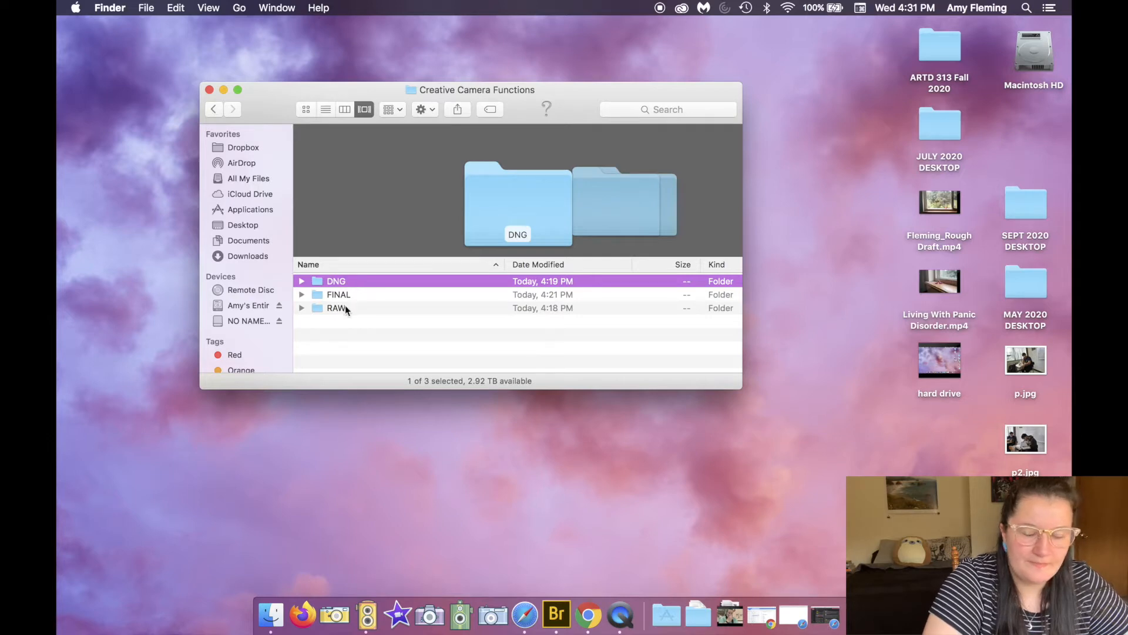
left_click(345, 306)
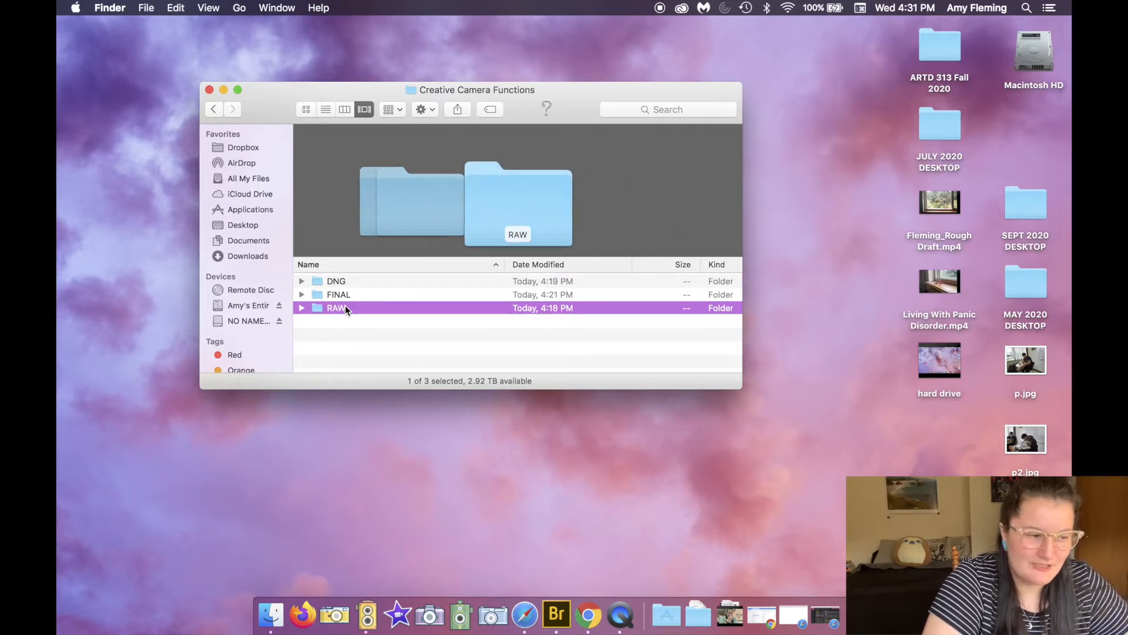
Step: Go back to FALL SEMESTER 2020 and create a new folder there named SEPTEMBER
left_click(214, 110)
left_click(214, 110)
left_click(373, 358)
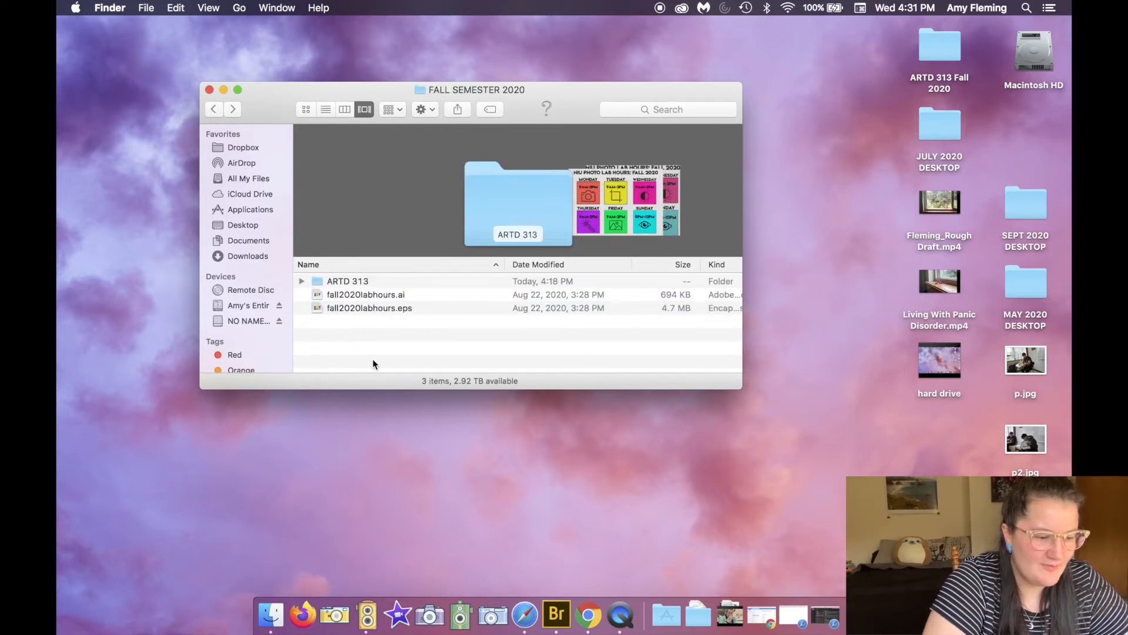
right_click(373, 358)
left_click(378, 365)
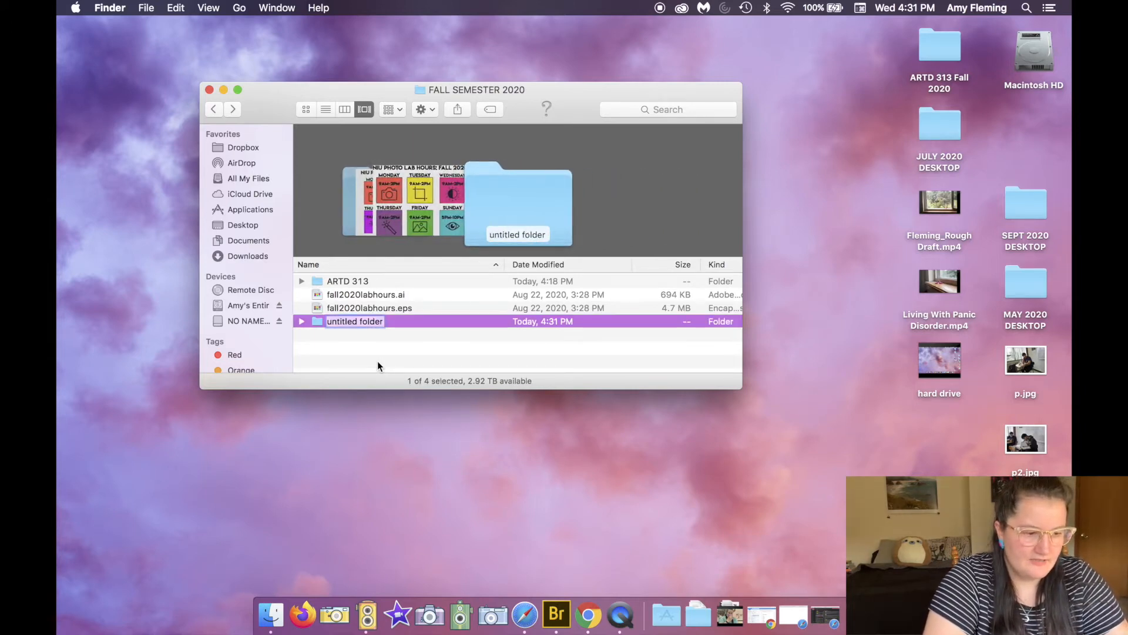
type("SEPTEMBER")
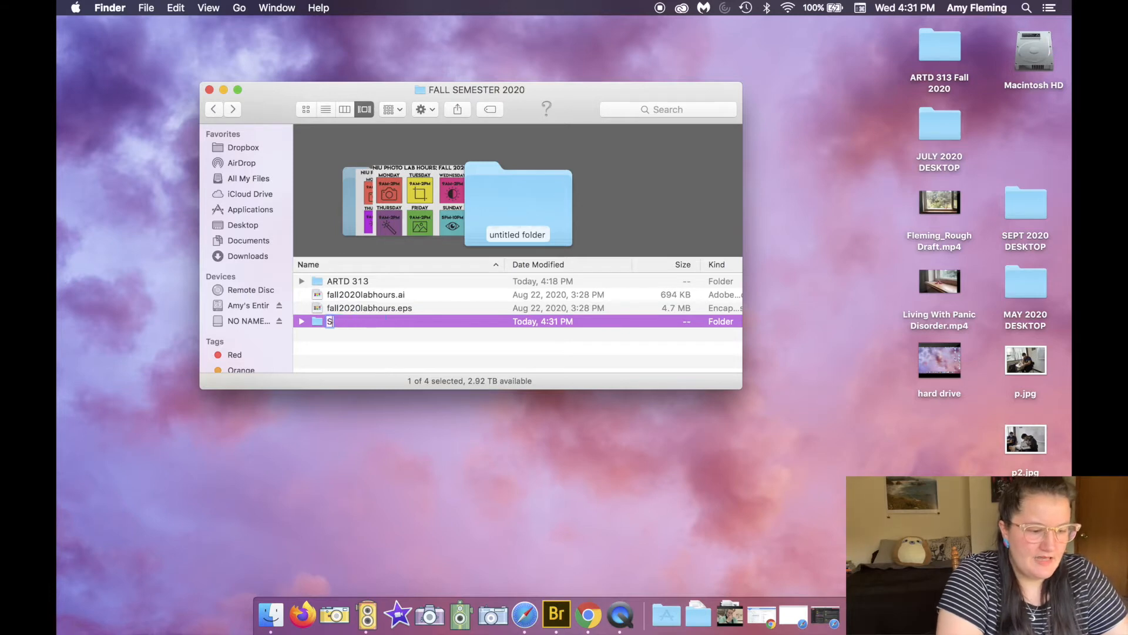
key("Return")
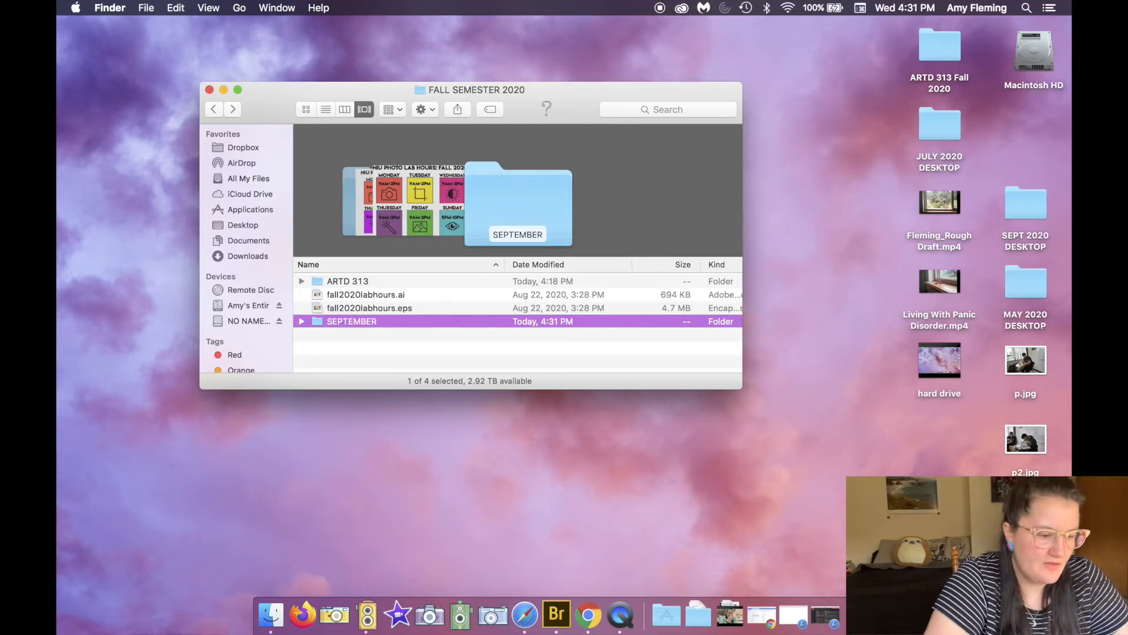
Step: Open SEPTEMBER and create a subfolder named 9/2/20 inside it
double_click(390, 323)
right_click(389, 326)
left_click(405, 333)
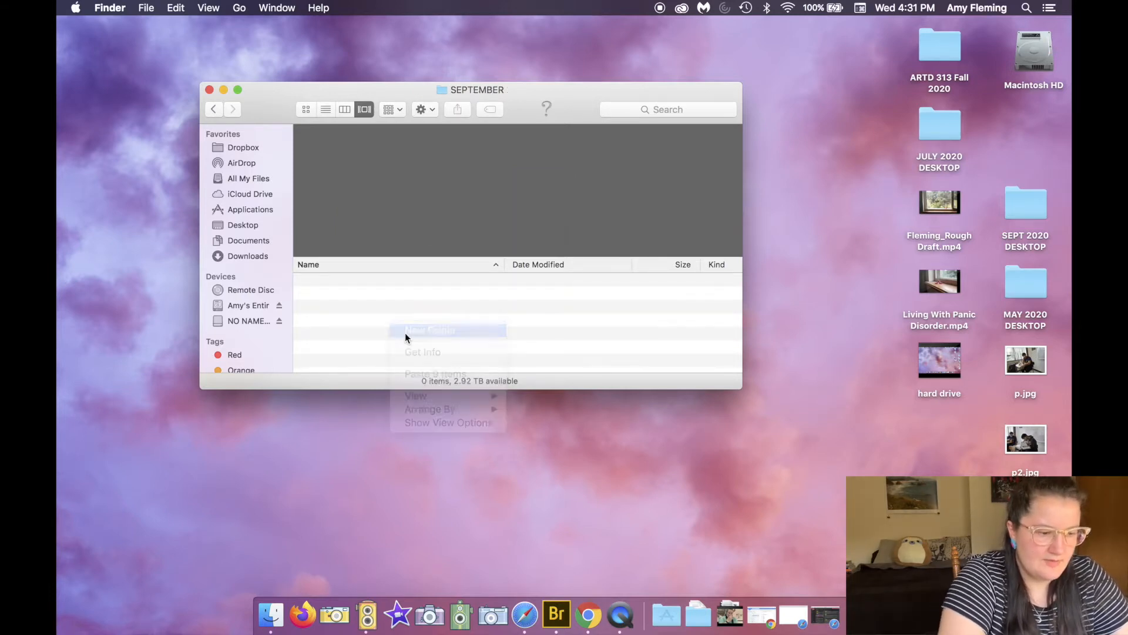
type("9/2/20")
key("Return")
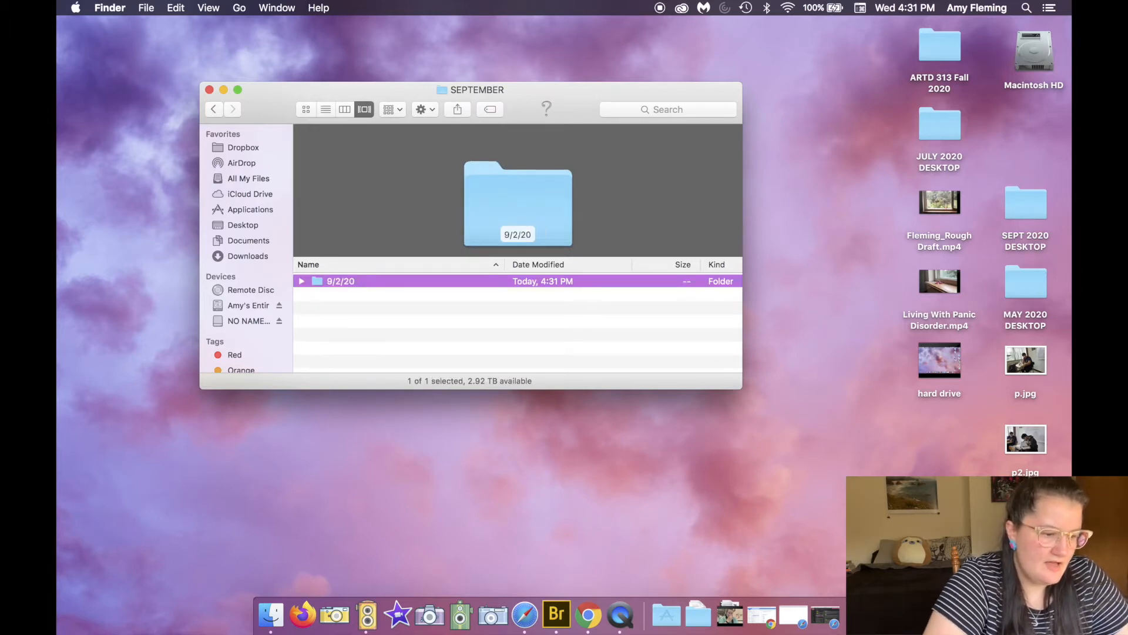
Step: Open the 9/2/20 folder and create a subfolder named RAW inside it
double_click(379, 284)
right_click(334, 310)
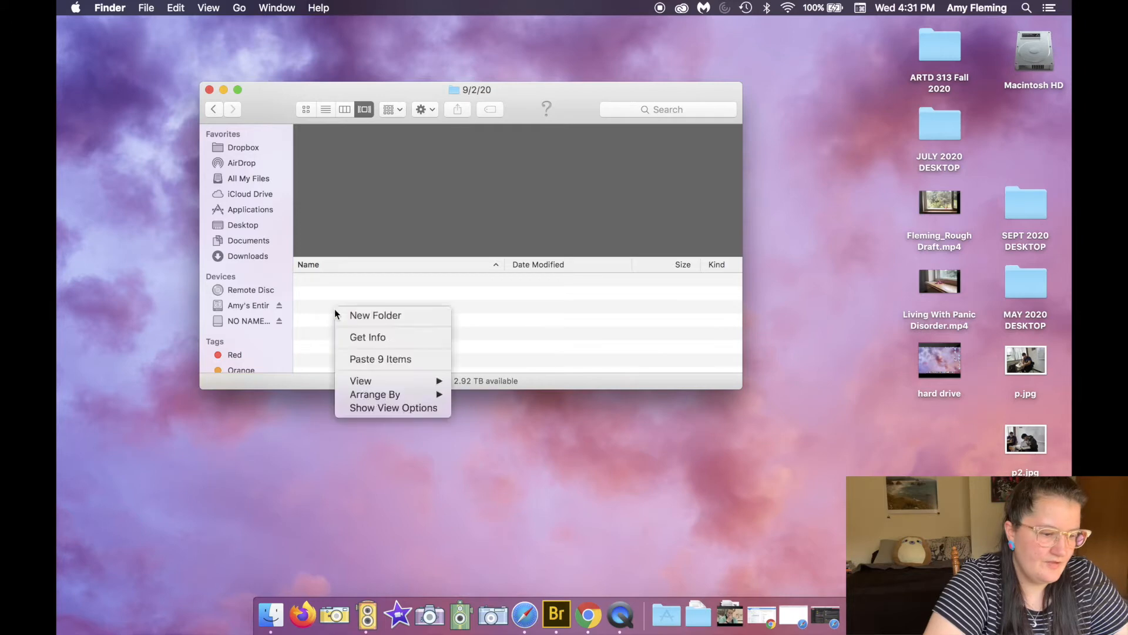
left_click(352, 316)
type("R")
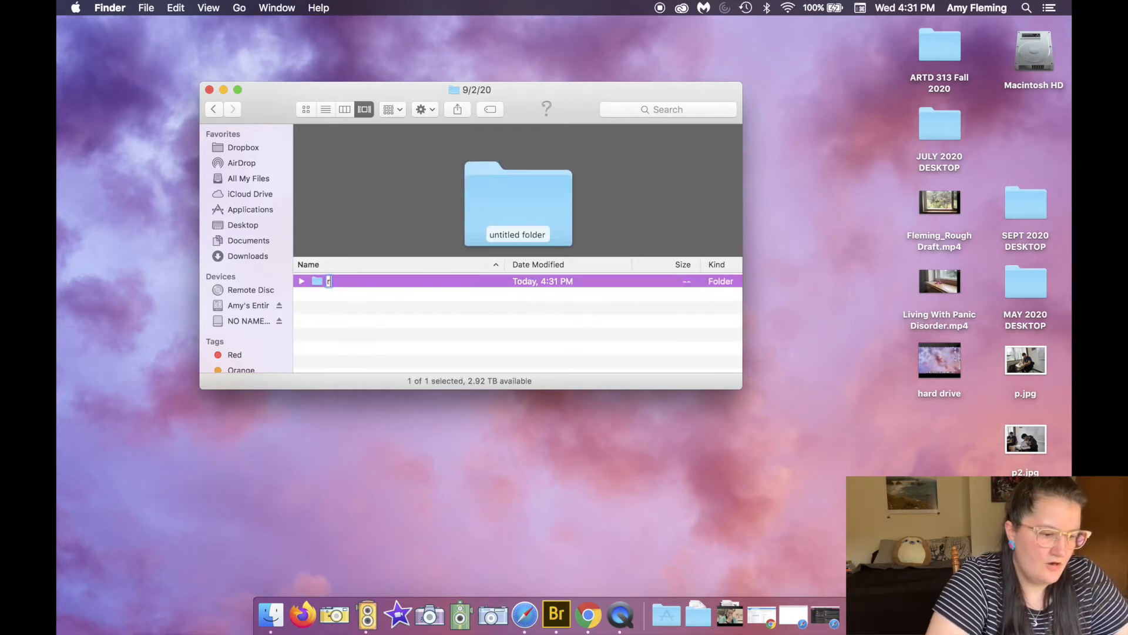
type("AW")
key("Return")
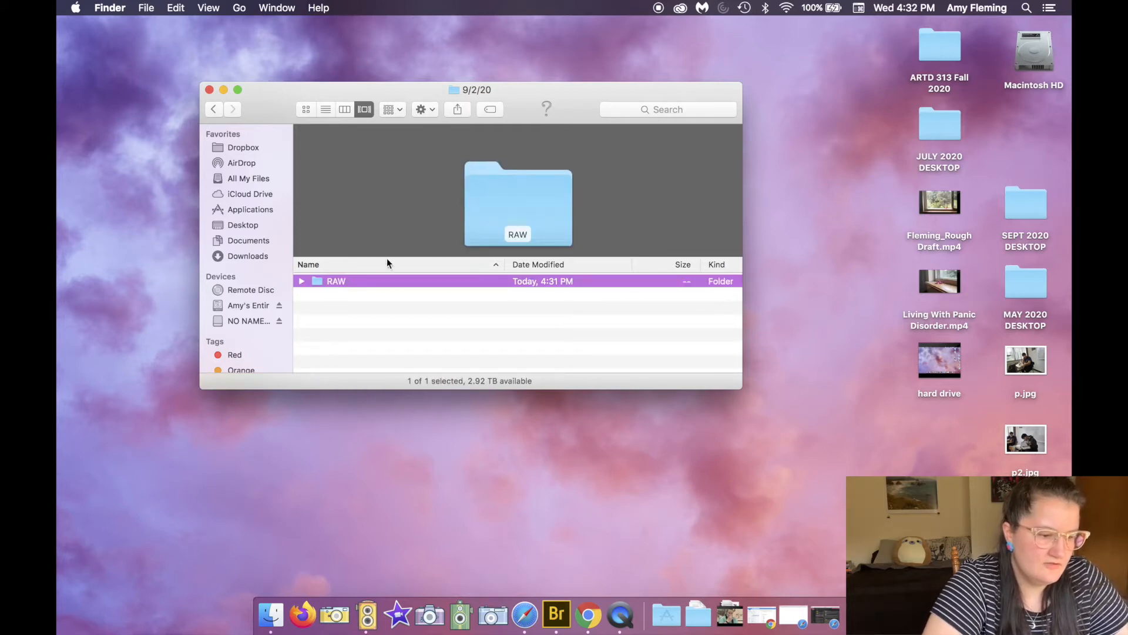
Step: Open the RAW folder and paste the nine copied photos into it
double_click(337, 284)
key("super+v")
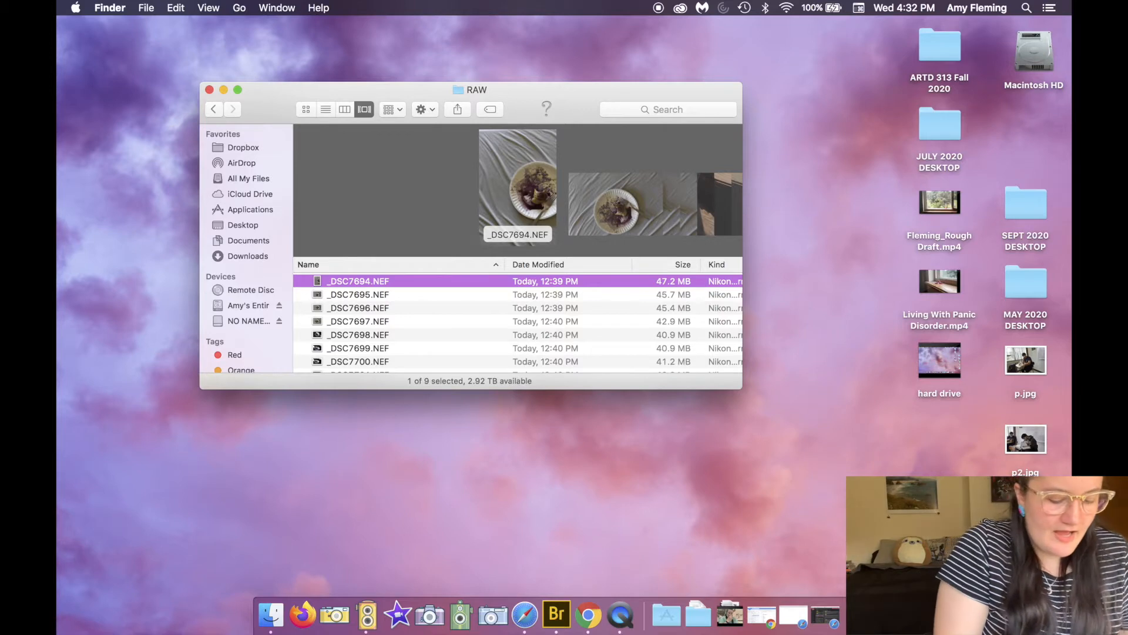
Step: Return to the NO NAME memory card's contents in Finder
left_click(606, 633)
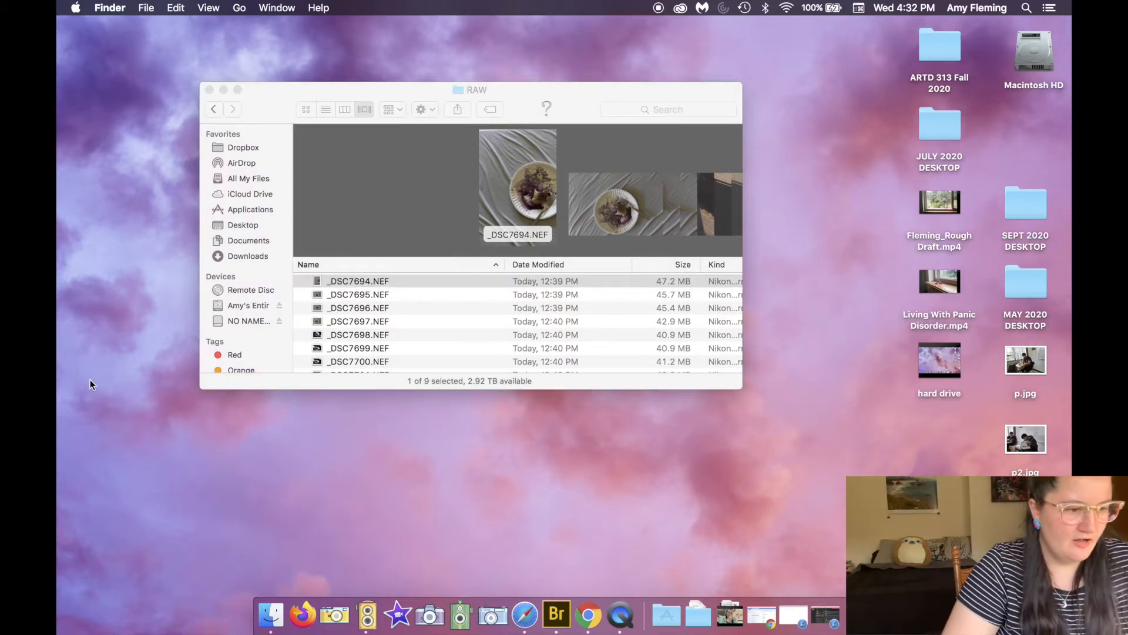
left_click(277, 103)
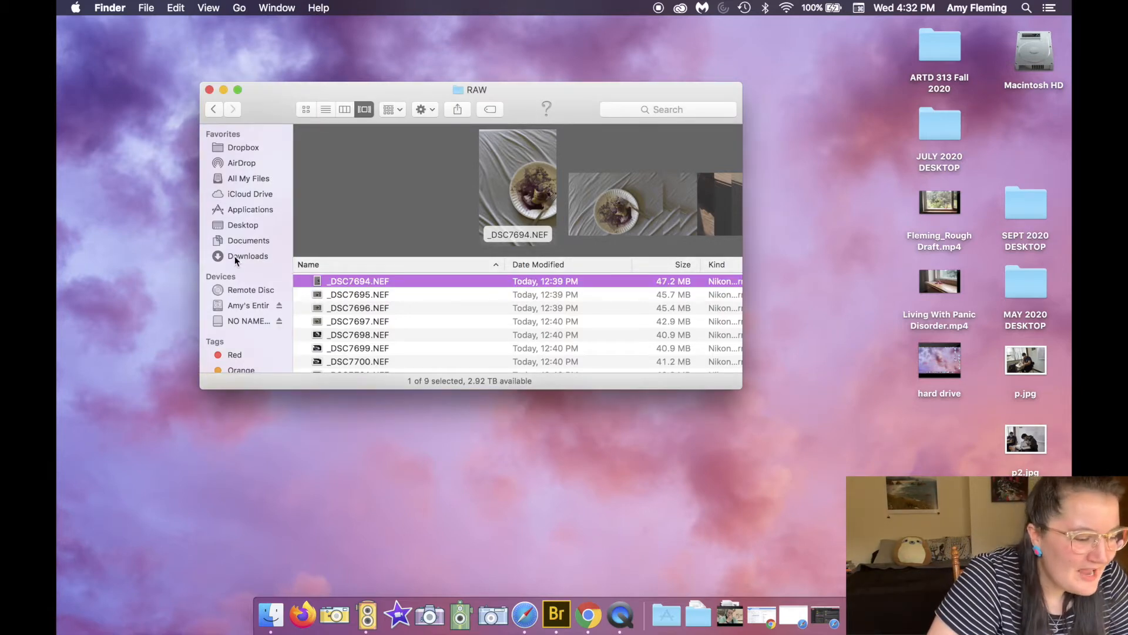
left_click(252, 322)
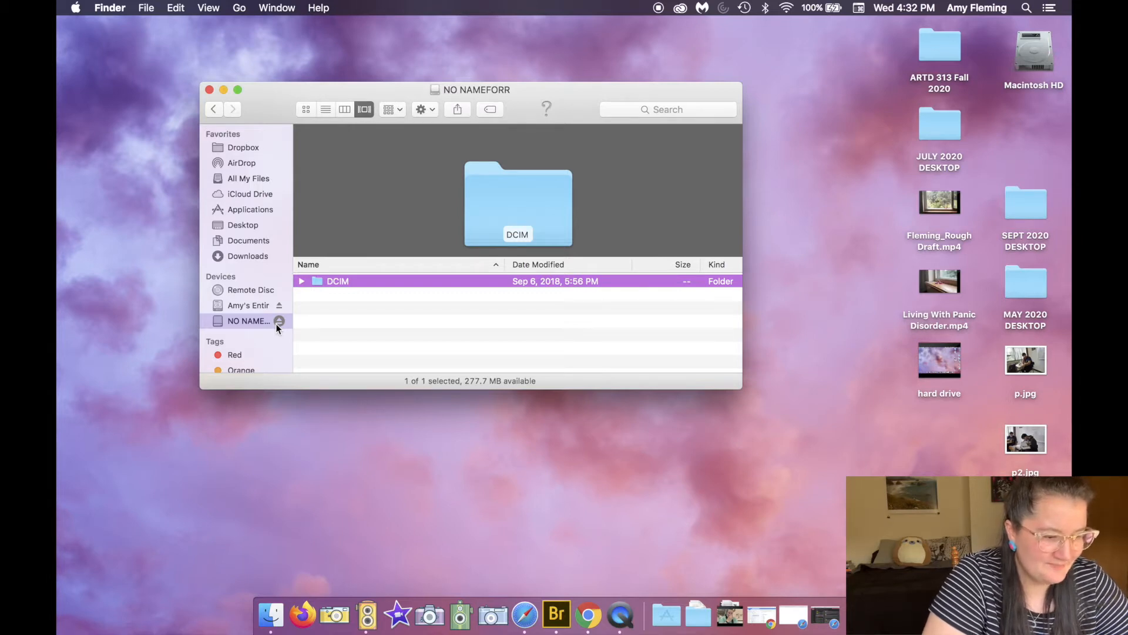
Step: Eject the NO NAME memory card and open a new Finder window
left_click(279, 322)
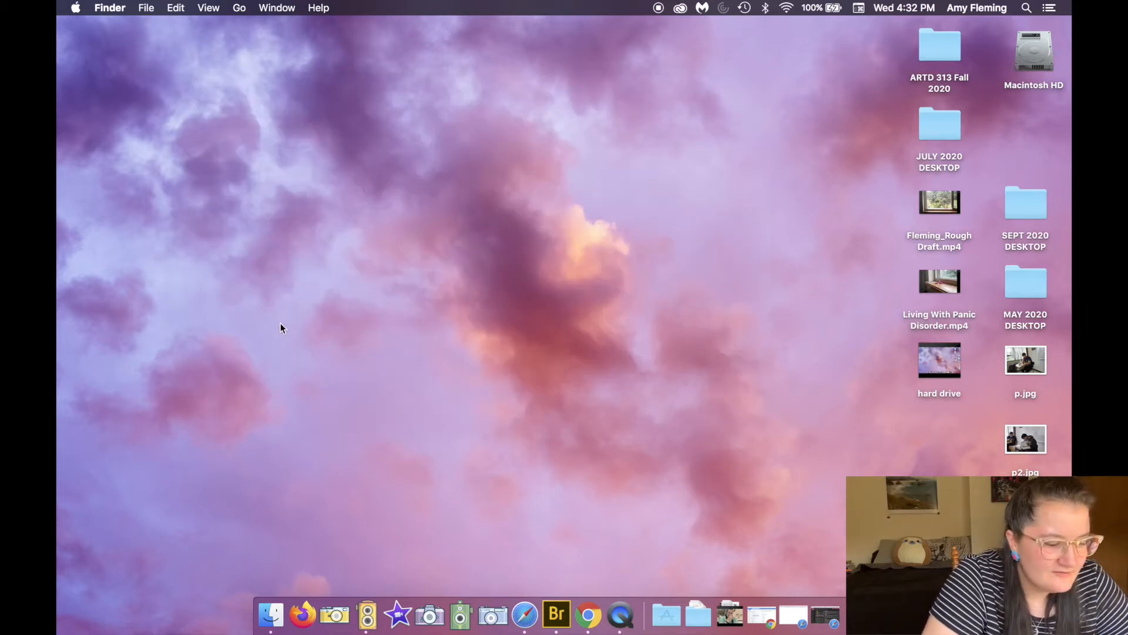
left_click(271, 614)
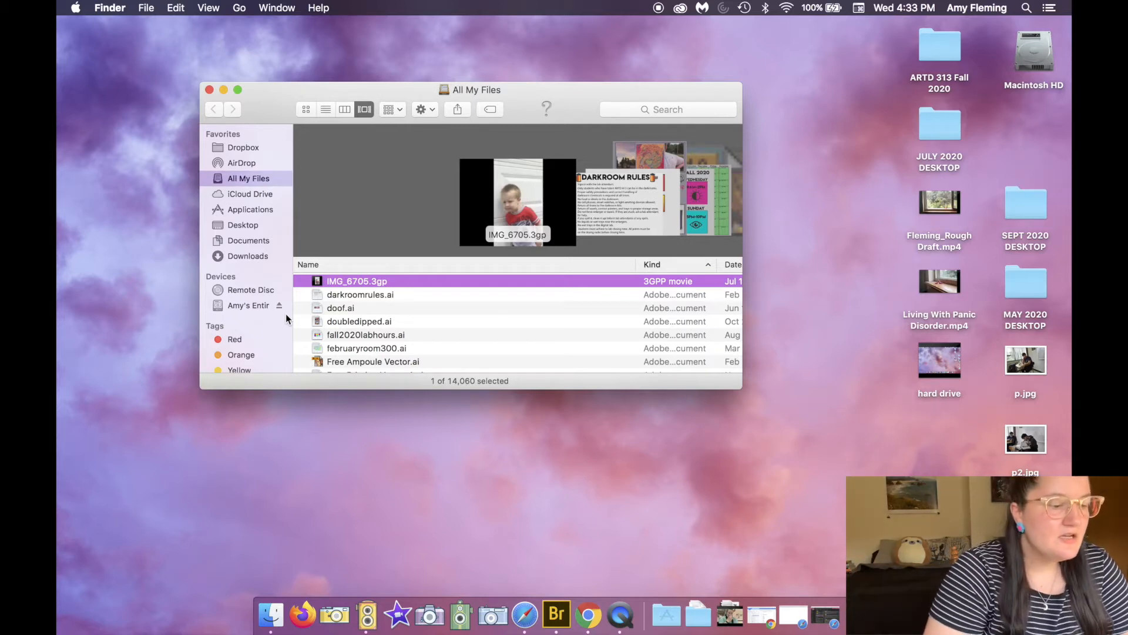
Step: Browse the external drive through 2020, FALL SEMESTER 2020, SEPTEMBER and 9/2/20 to check the RAW folder's photos
left_click(235, 308)
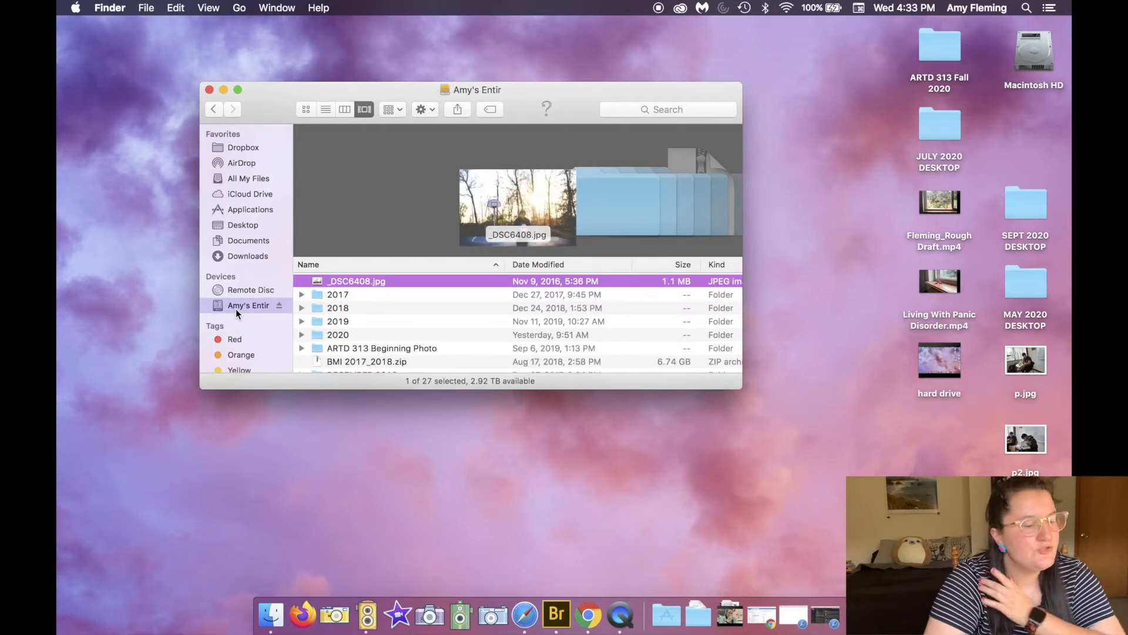
double_click(343, 335)
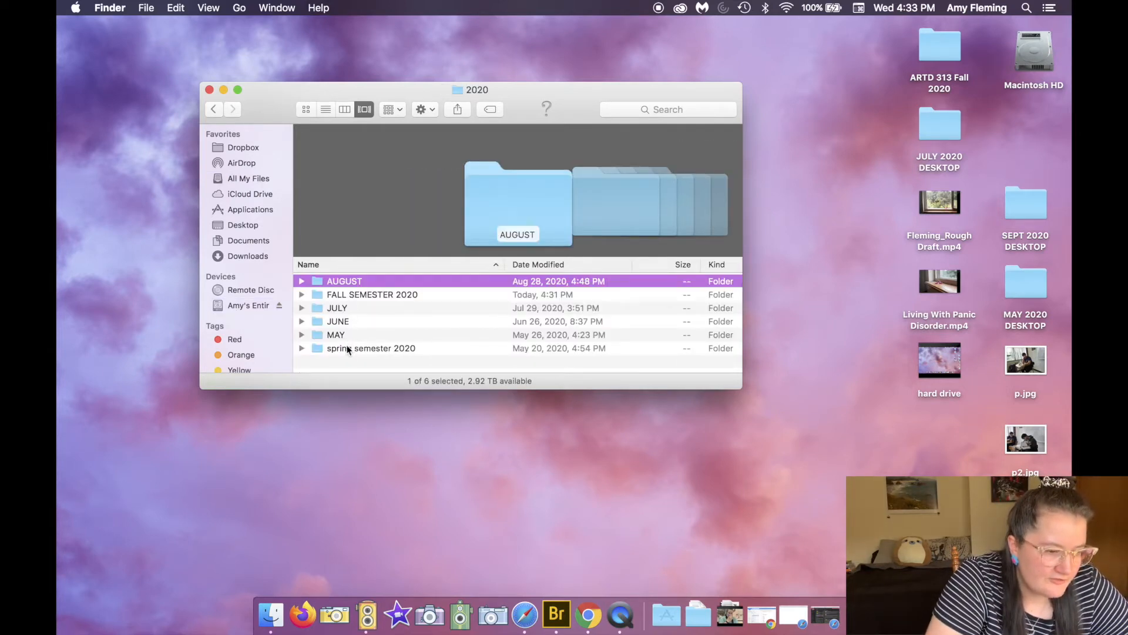
double_click(350, 292)
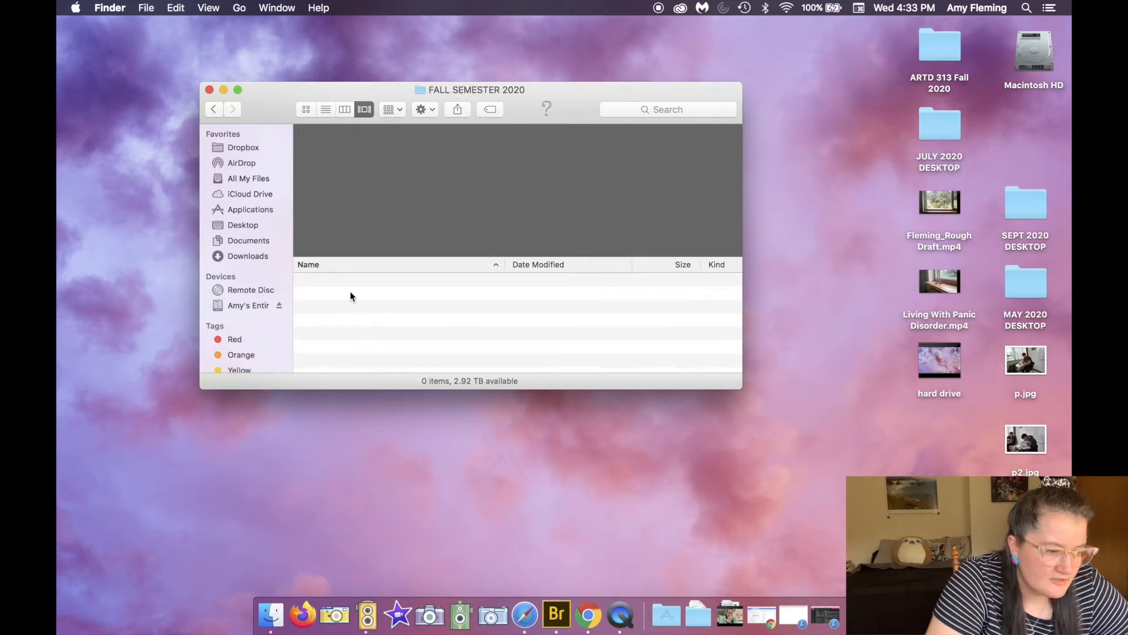
double_click(330, 320)
double_click(331, 281)
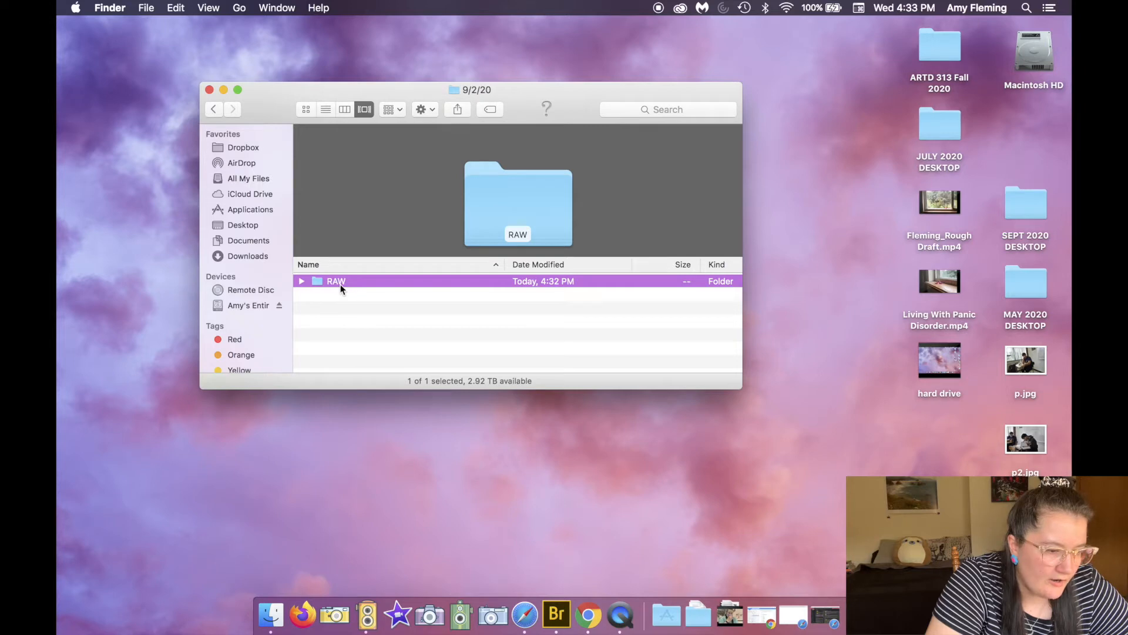
double_click(342, 283)
scroll(366, 347, "down", 3)
scroll(366, 349, "up", 3)
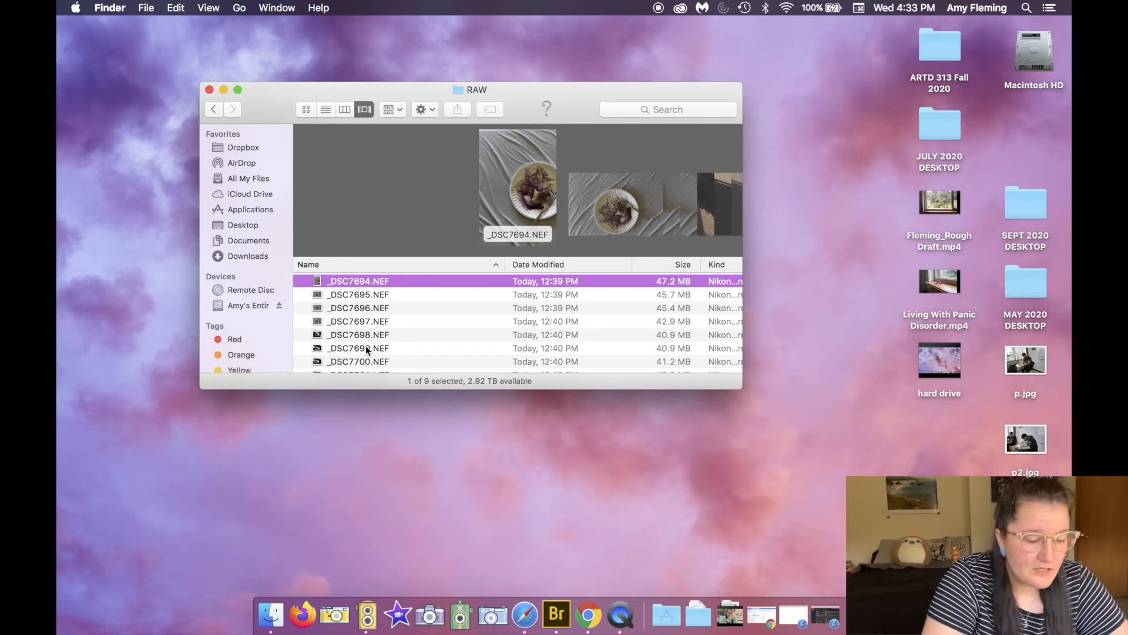
Step: Open Adobe Bridge and look through its Desktop, Documents, Pictures, home and Computer favorite locations
left_click(557, 611)
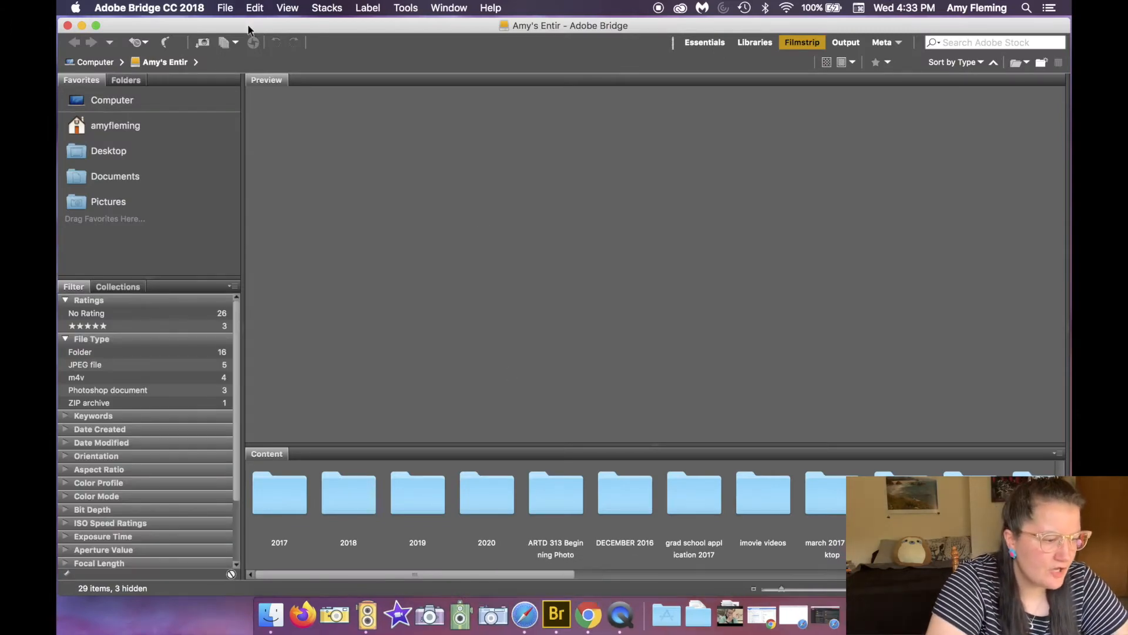
left_click(115, 161)
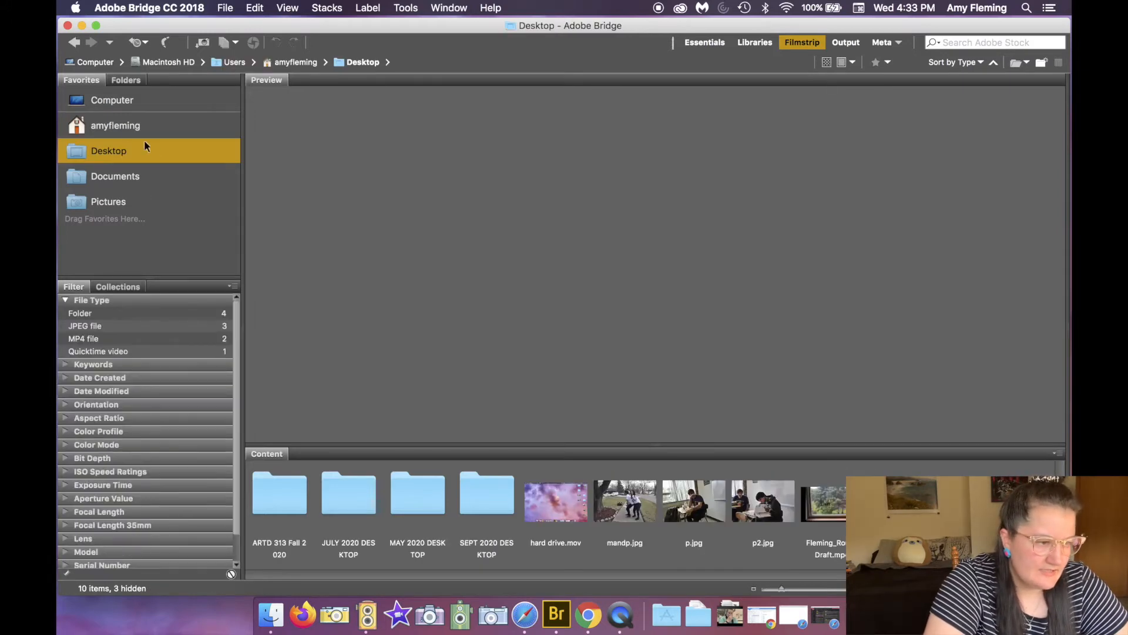
left_click(131, 178)
left_click(123, 203)
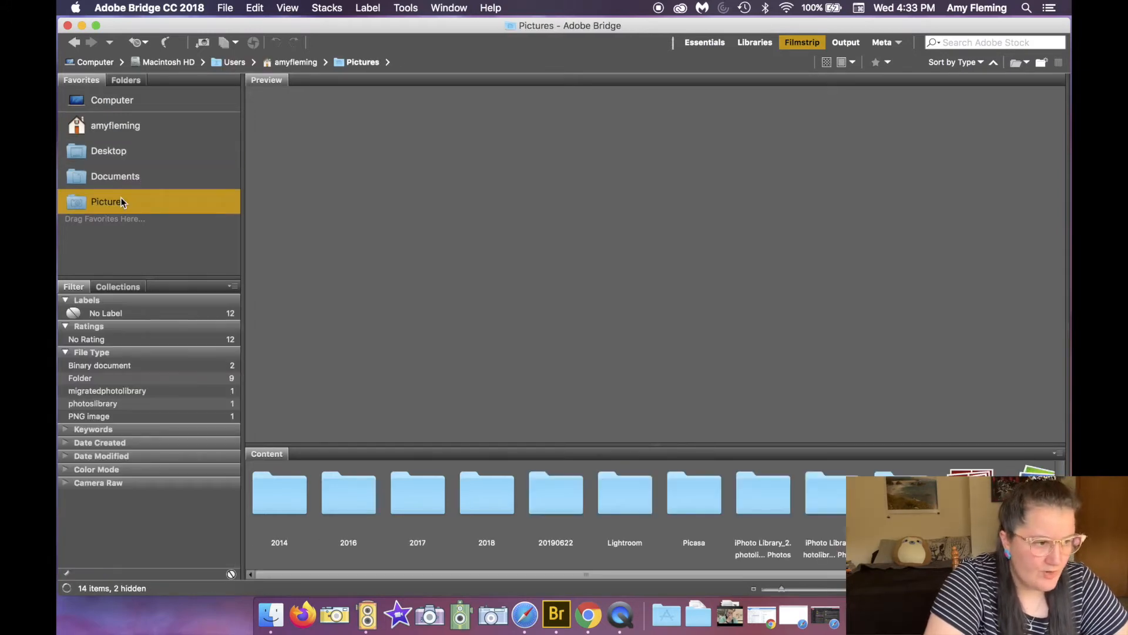
left_click(126, 128)
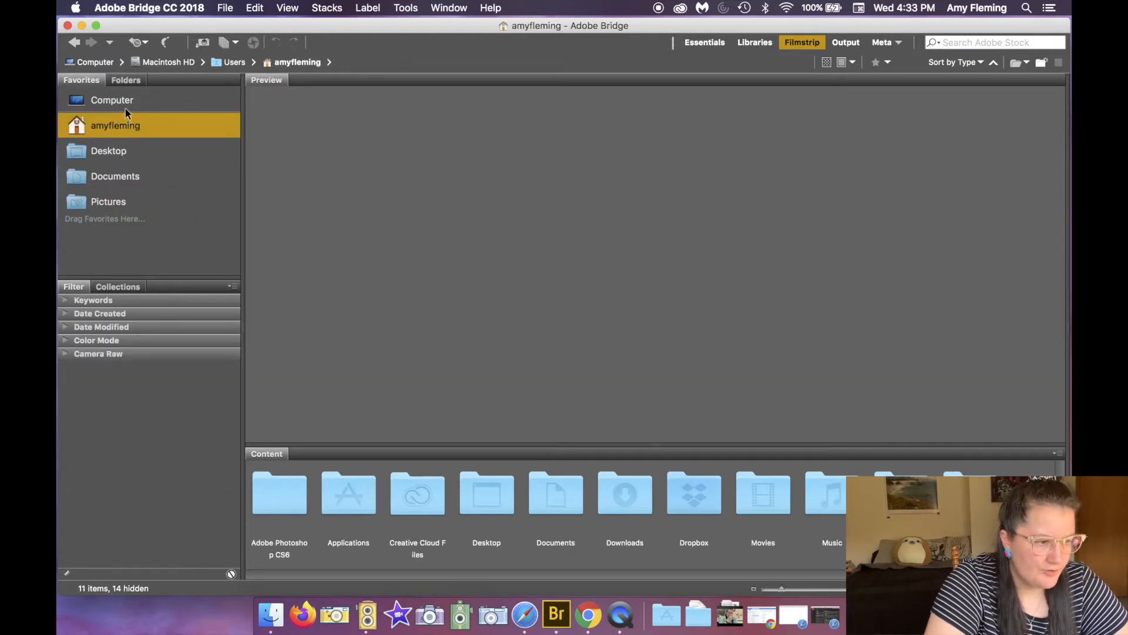
left_click(128, 106)
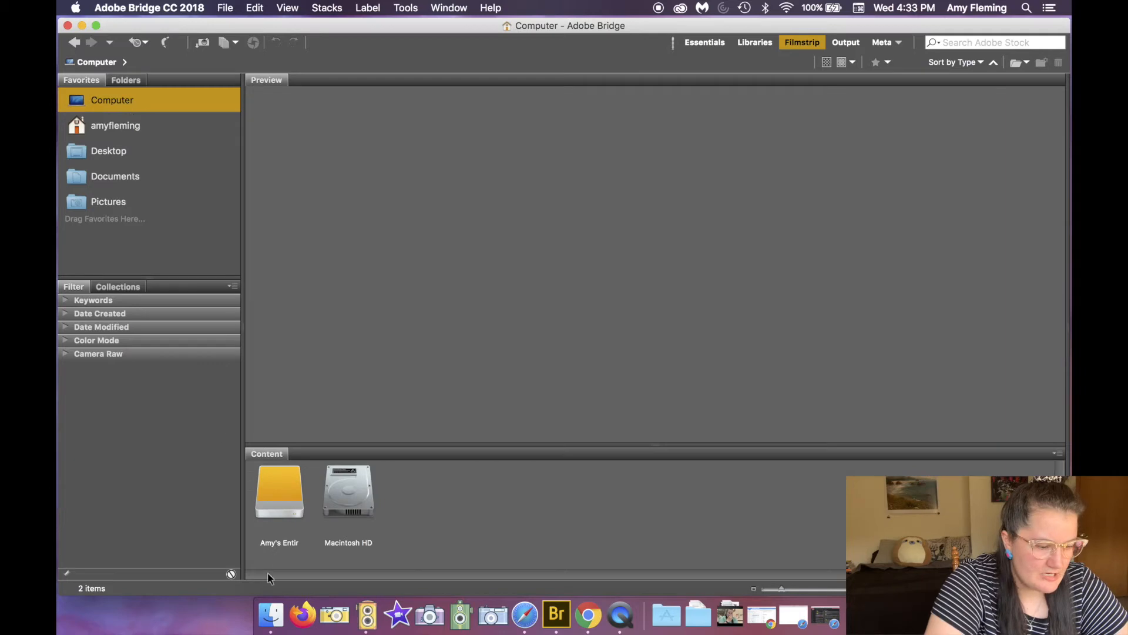
Step: Navigate in Bridge to the RAW folder inside 2020 > FALL SEMESTER 2020 > SEPTEMBER > 9/2/20 on the external drive
double_click(297, 492)
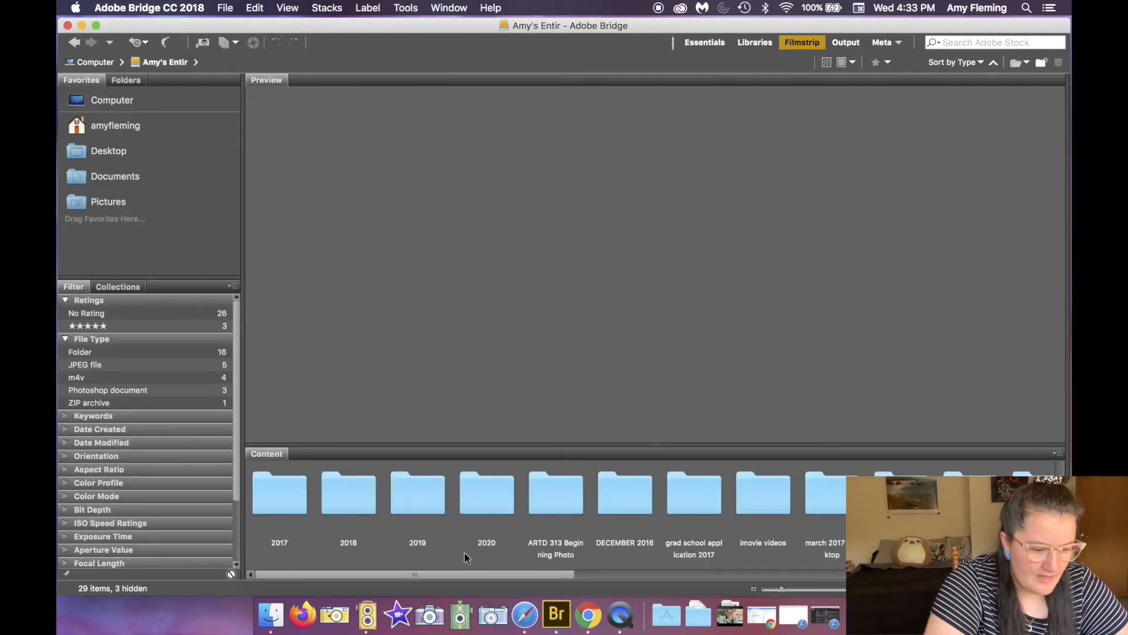
double_click(491, 505)
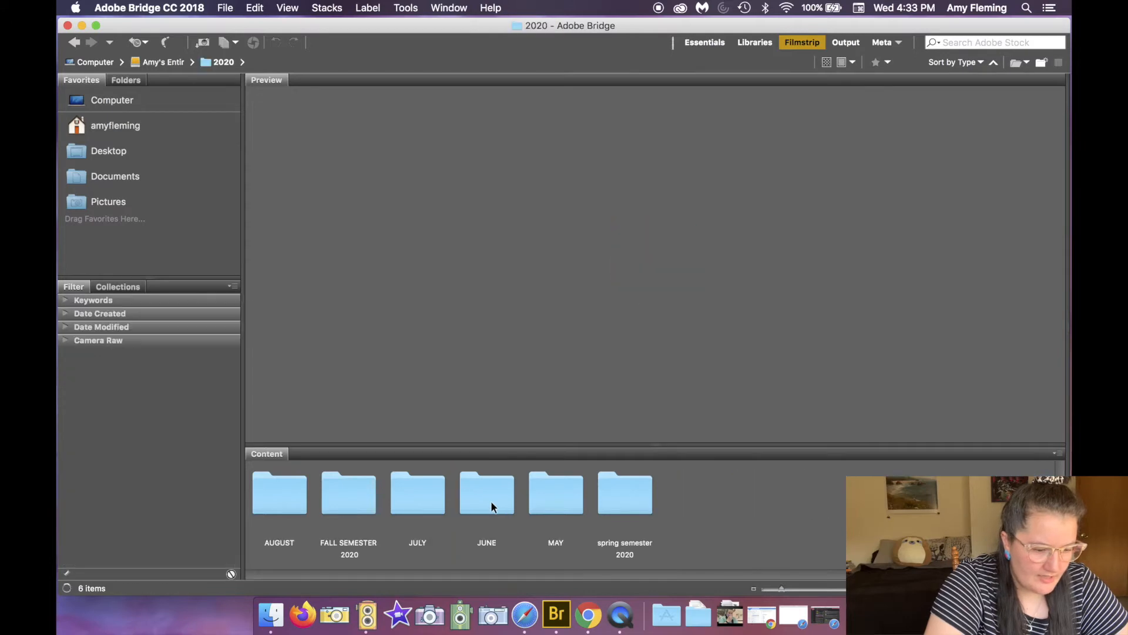
double_click(334, 502)
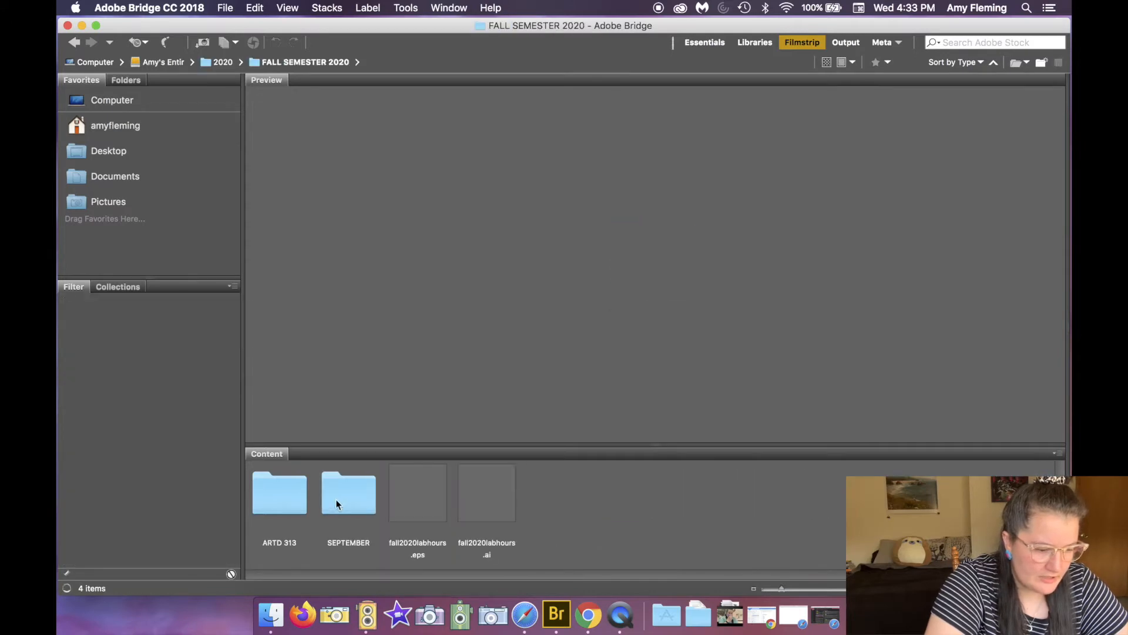
double_click(336, 498)
left_click(291, 509)
double_click(290, 509)
double_click(291, 509)
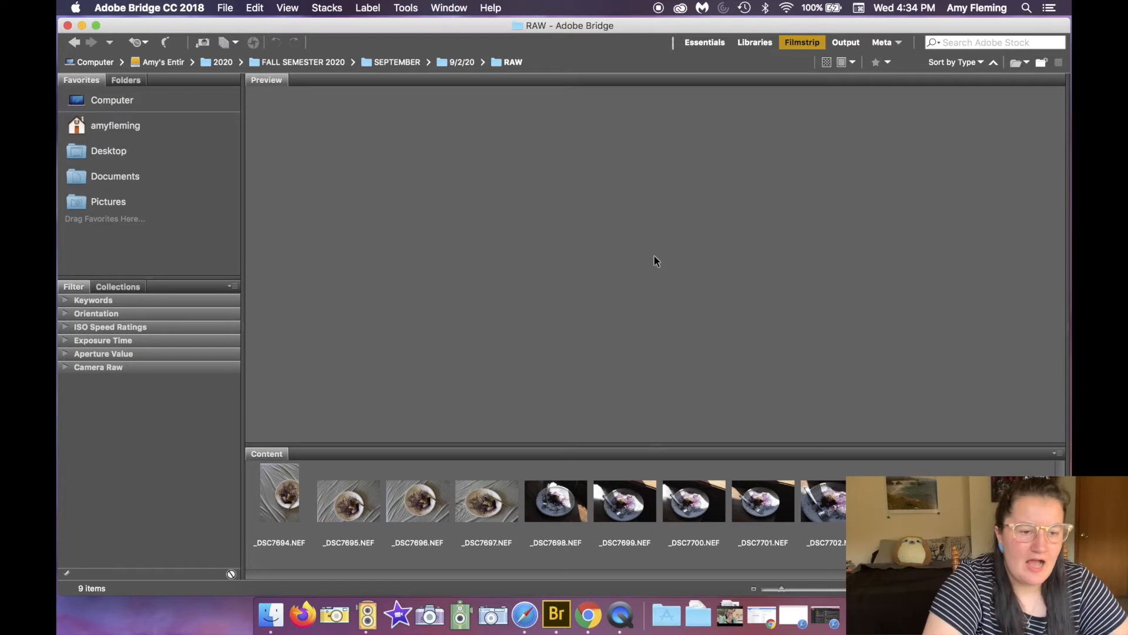
Step: Switch through the Essentials, Libraries and Output workspaces, then return to the Filmstrip workspace
left_click(699, 44)
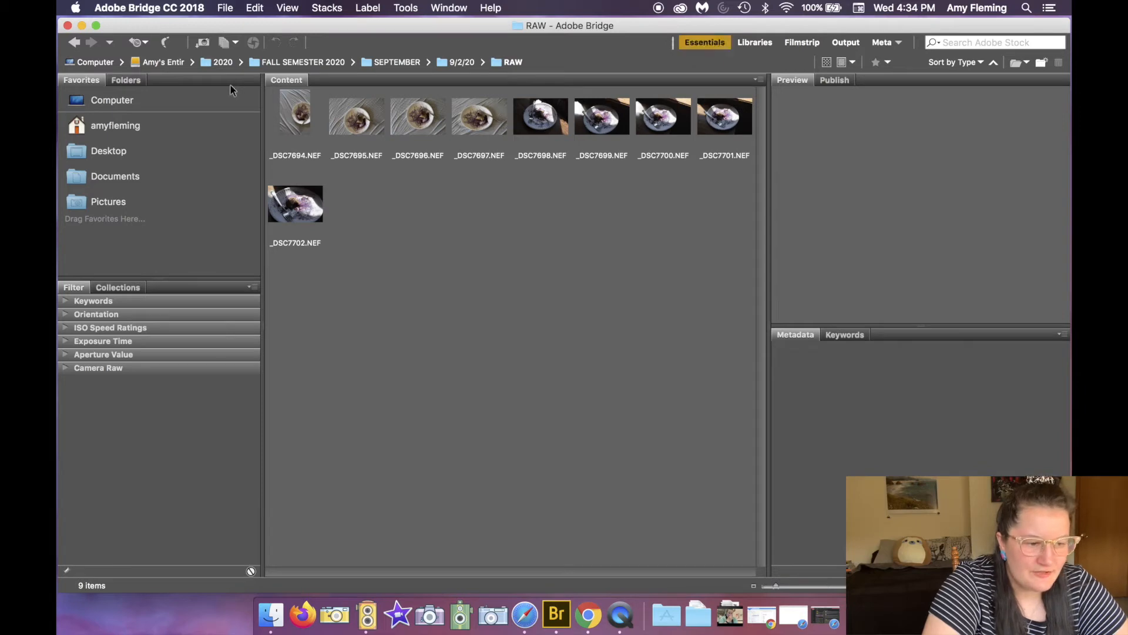
left_click(767, 44)
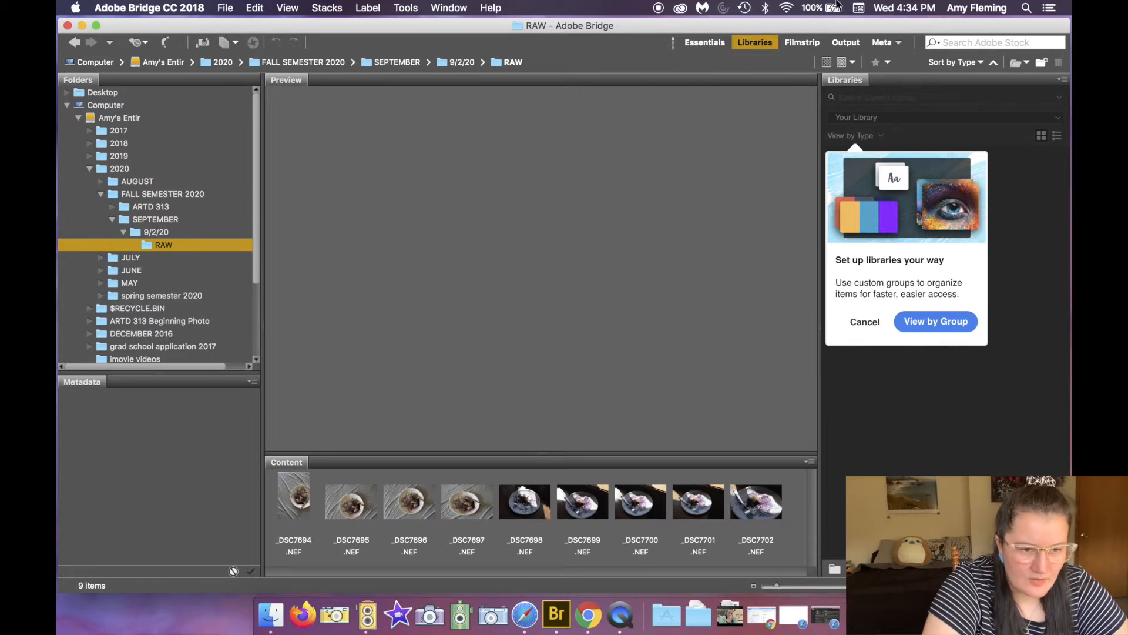
left_click(788, 45)
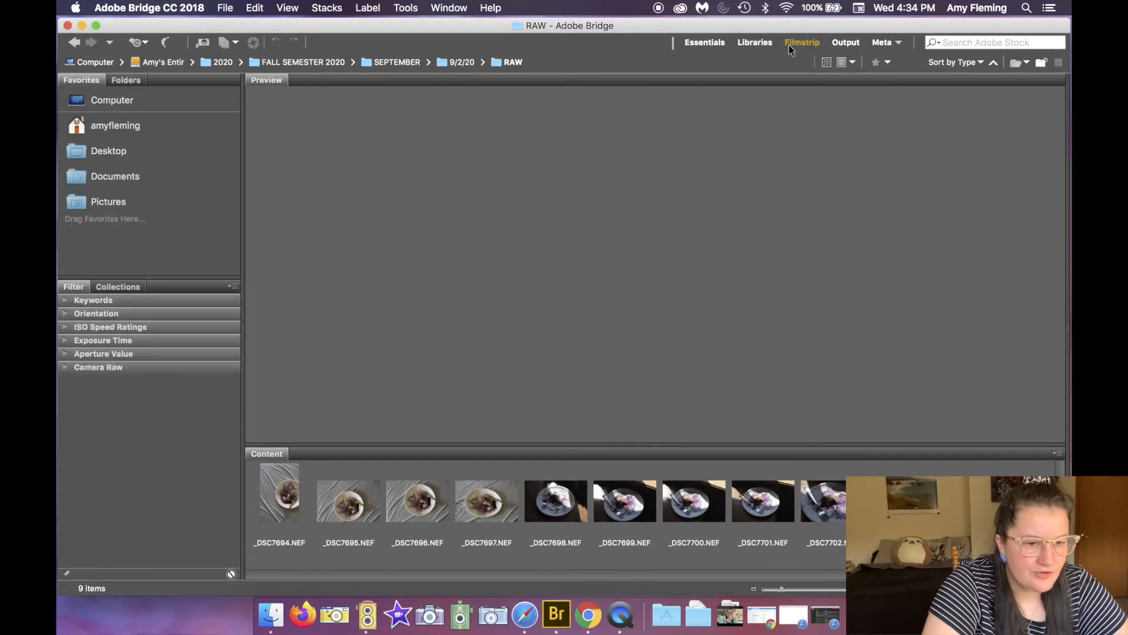
left_click(842, 41)
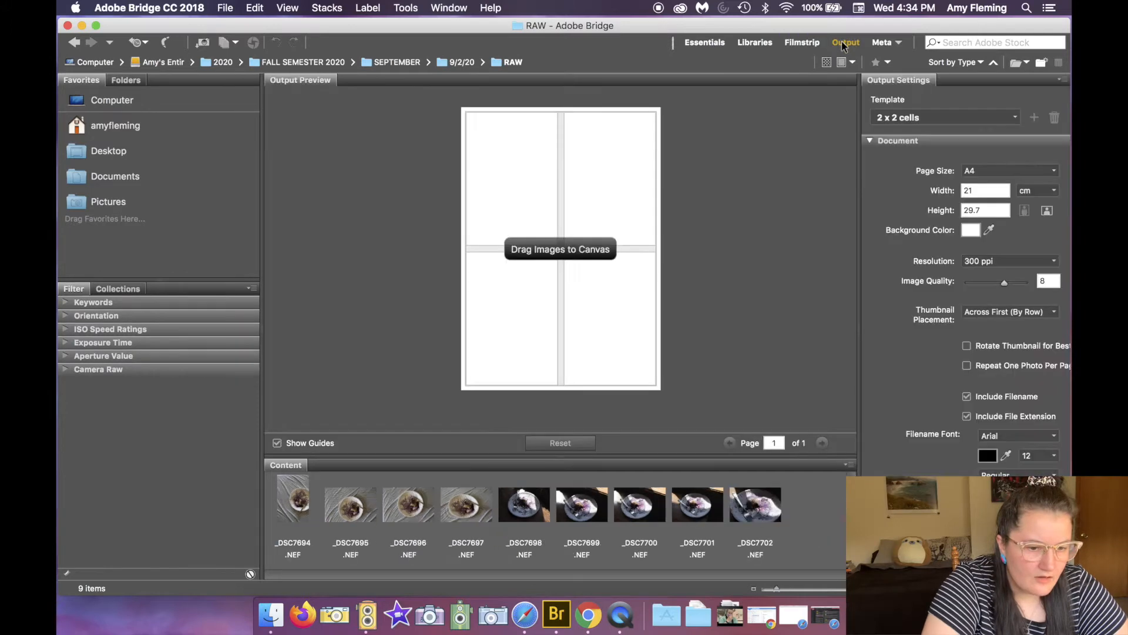
left_click(801, 45)
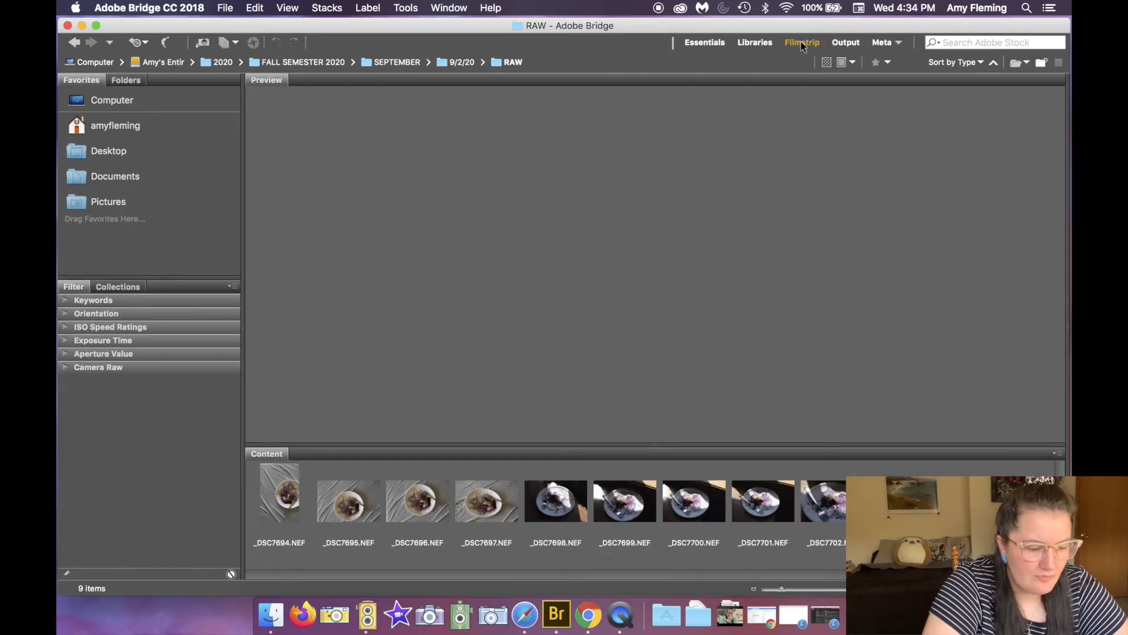
Step: Select the first RAW photo and step through all nine images in the filmstrip preview and back
left_click(266, 506)
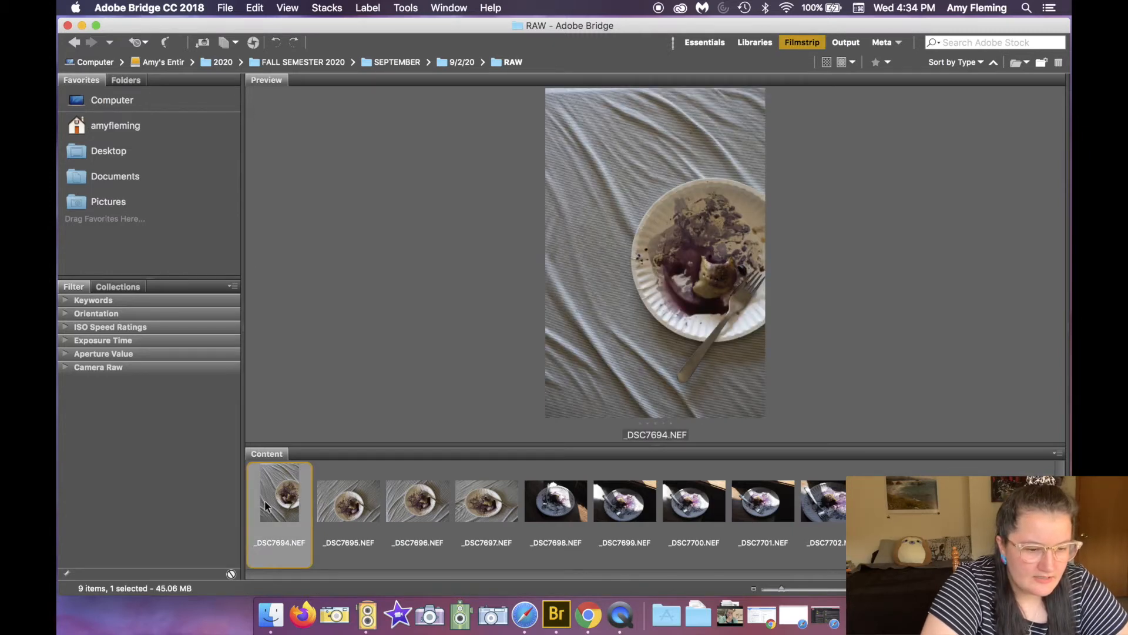
key("Right")
key("Right")
key("Right")
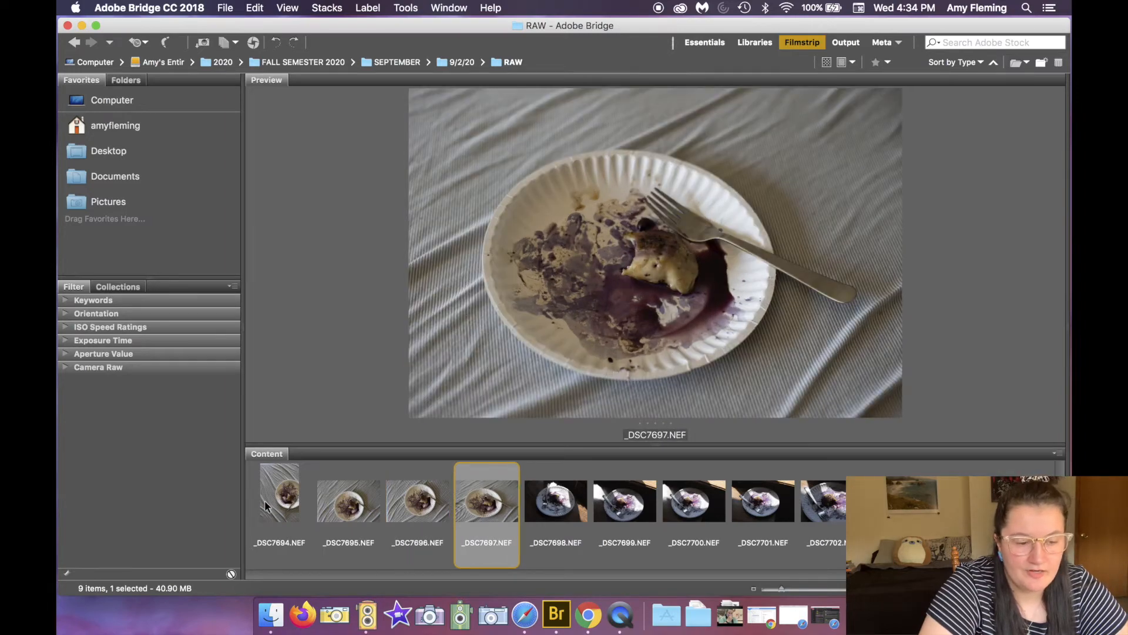
key("Right")
key("Right")
key("Right")
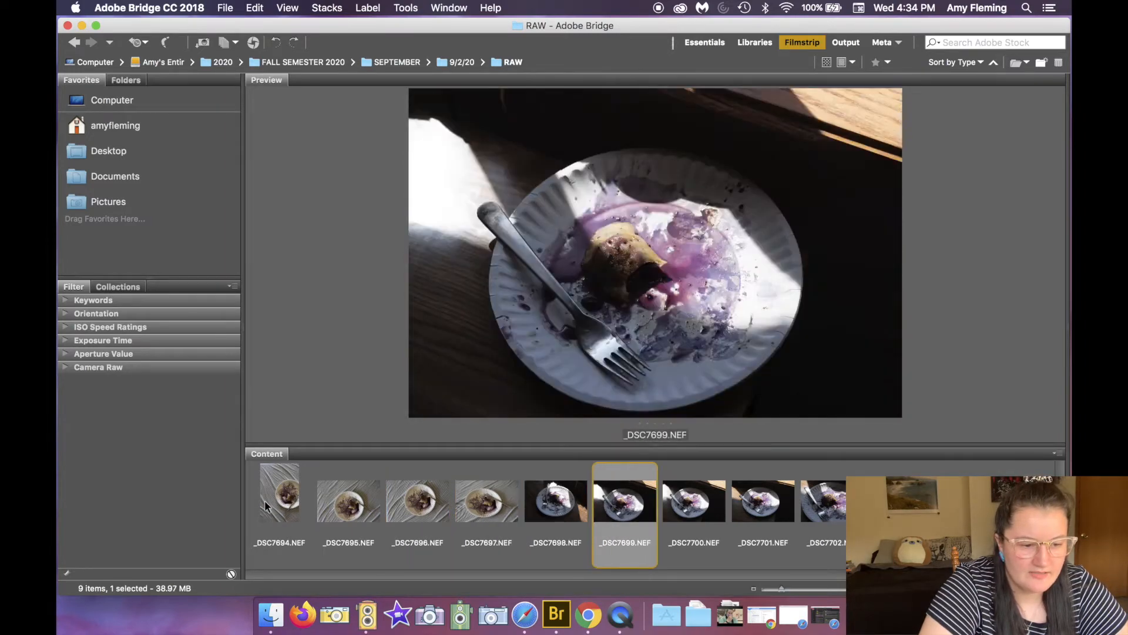
key("Right")
key("Right")
key("Left")
key("Left")
key("Left")
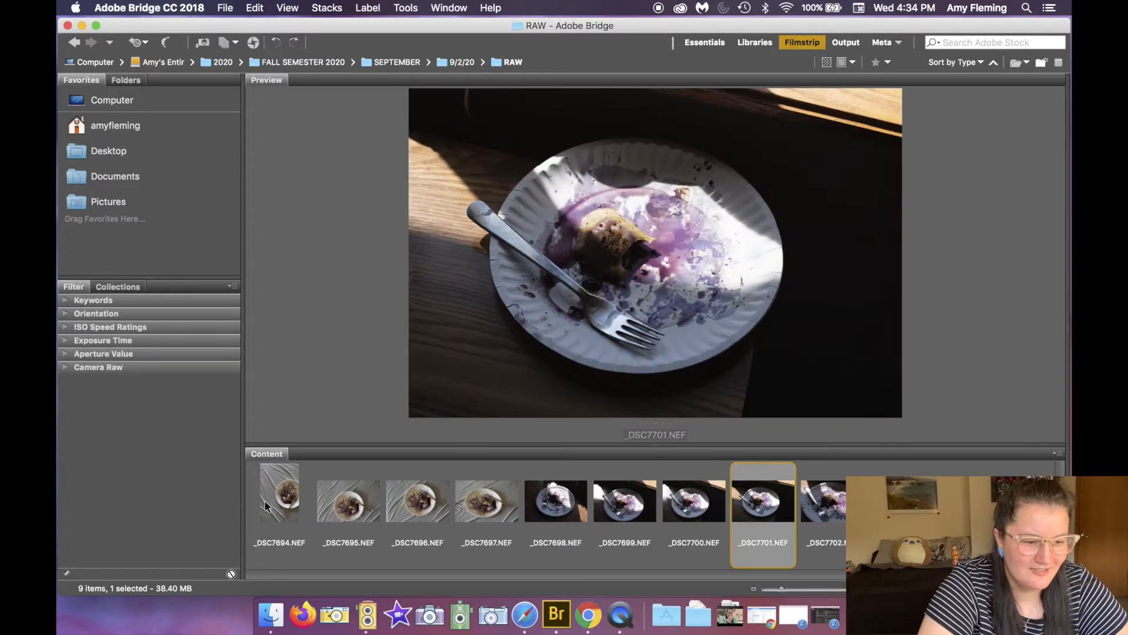
key("Left")
key("Left")
key("Left")
key("Left")
key("Left")
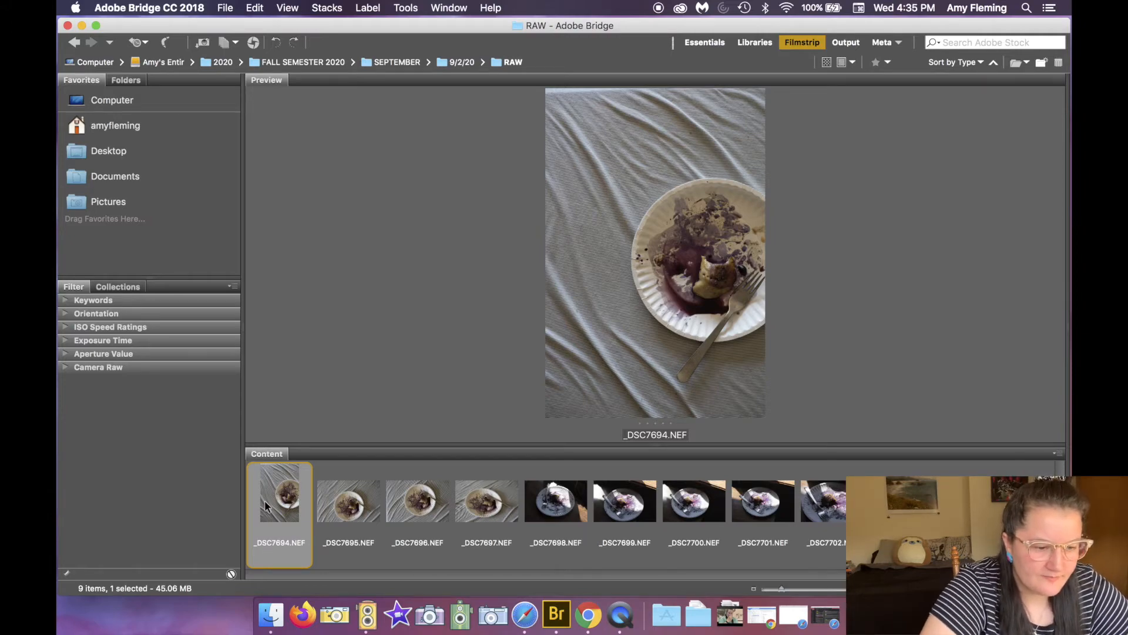
Step: View the photos in full-screen preview, stepping through them before exiting full screen
key("space")
key("Right")
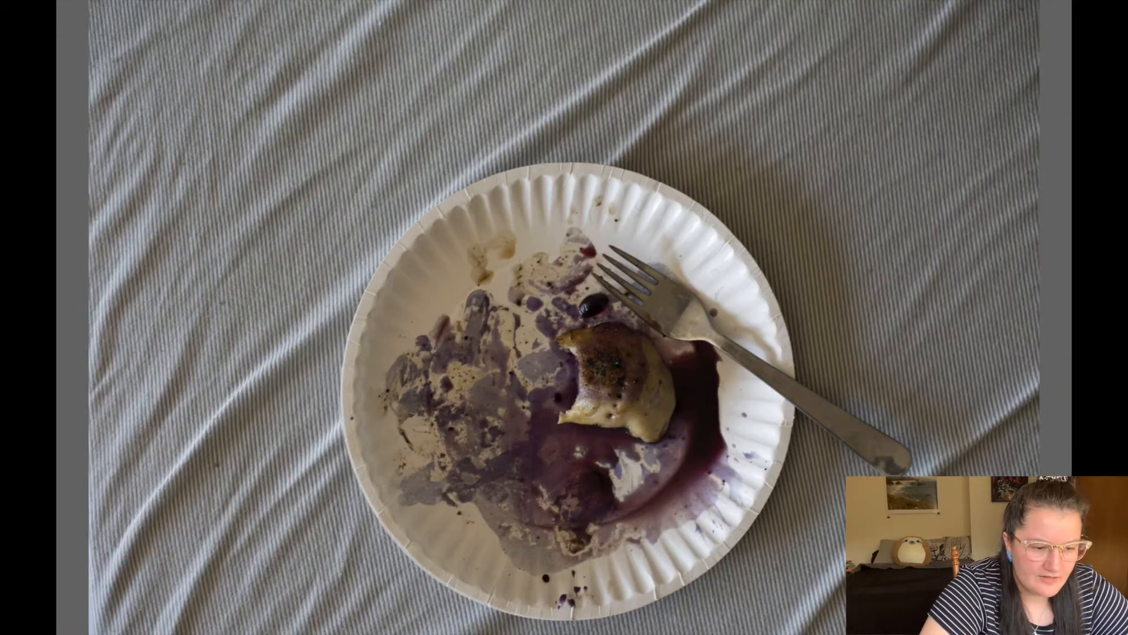
key("Right")
key("Right")
key("Right")
key("Right")
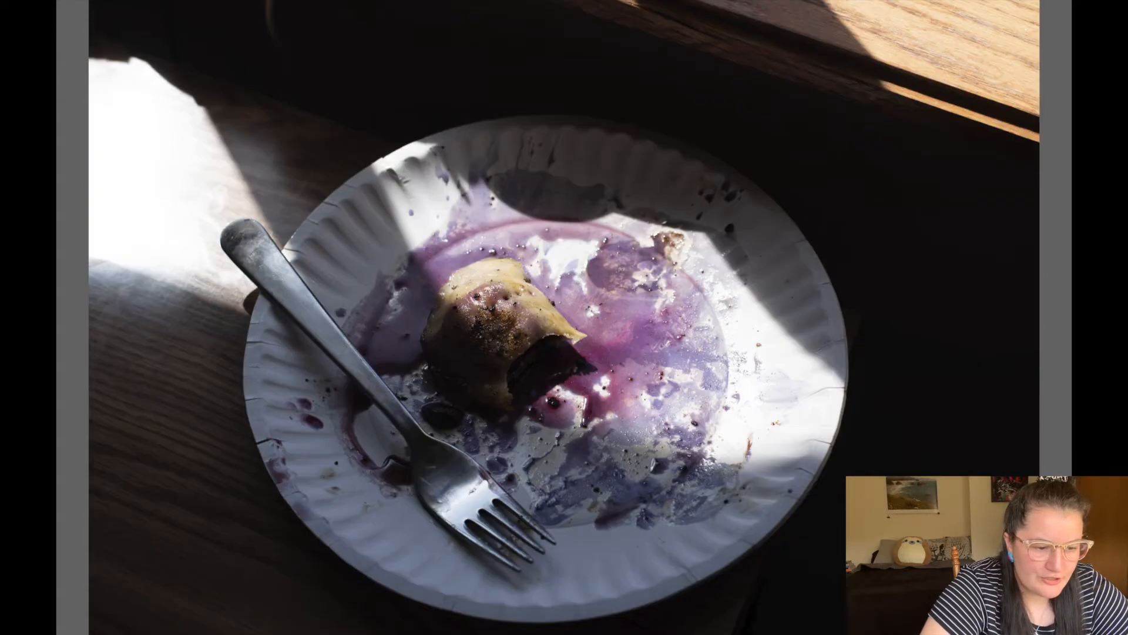
key("Right")
key("Right")
key("Right")
key("Right")
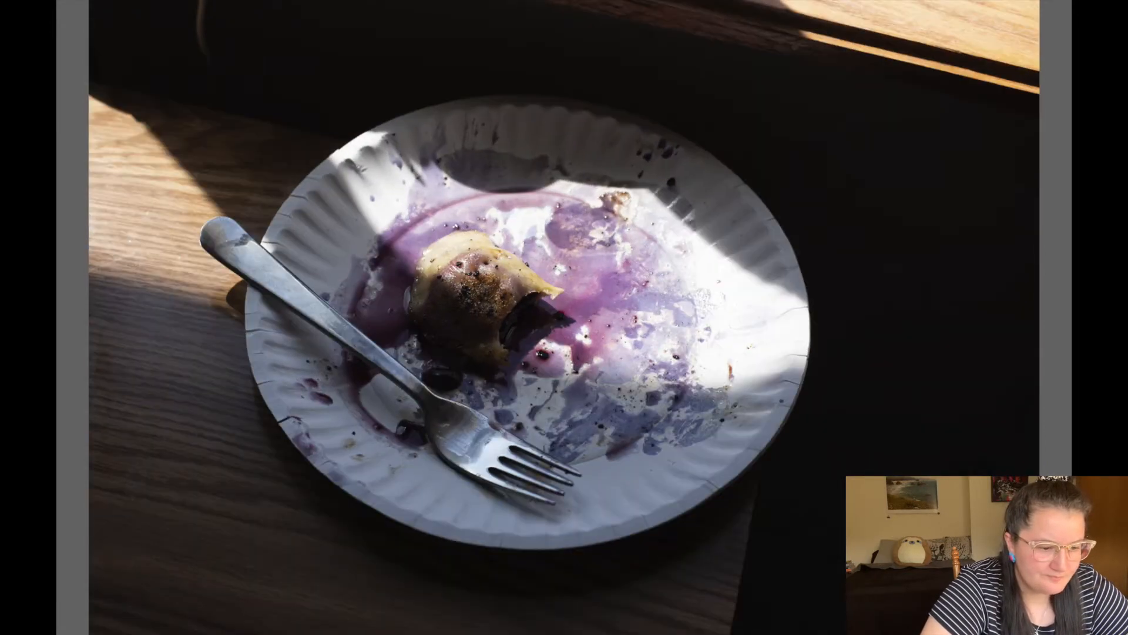
key("Escape")
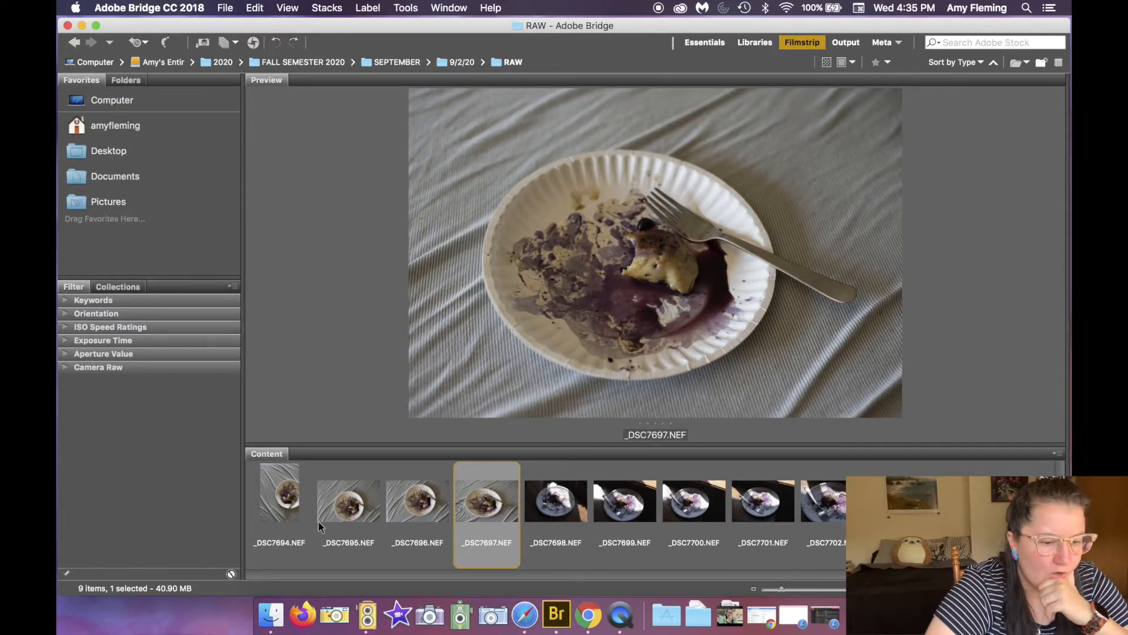
Step: Preview the RAW photos full screen, starting from _DSC7694 and advancing through to _DSC7699
left_click(289, 514)
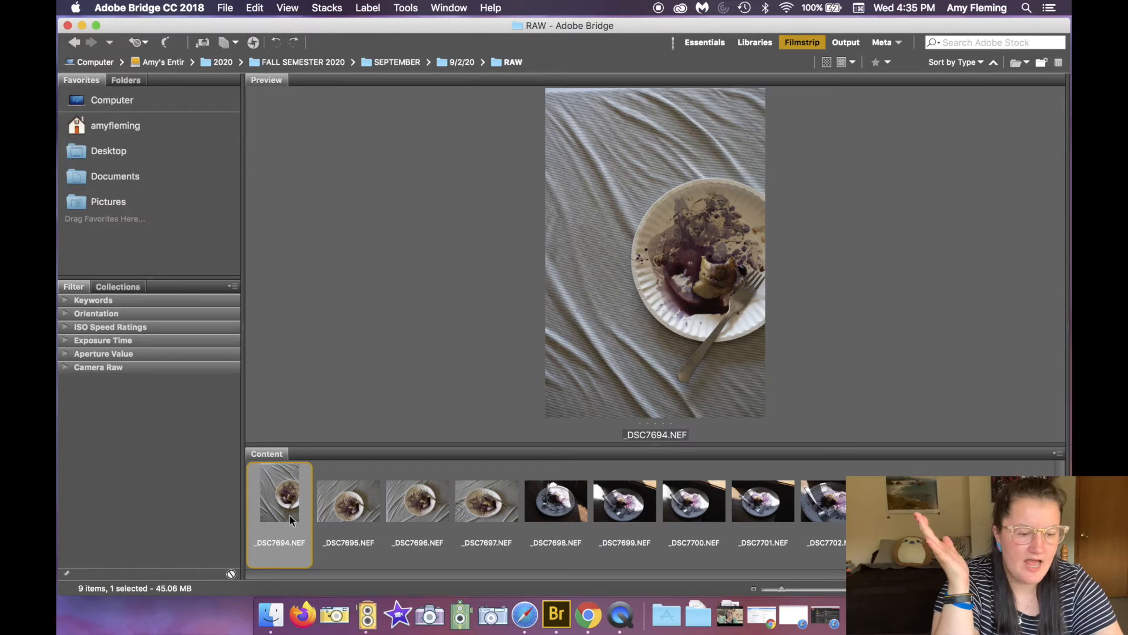
key("F2")
key("2")
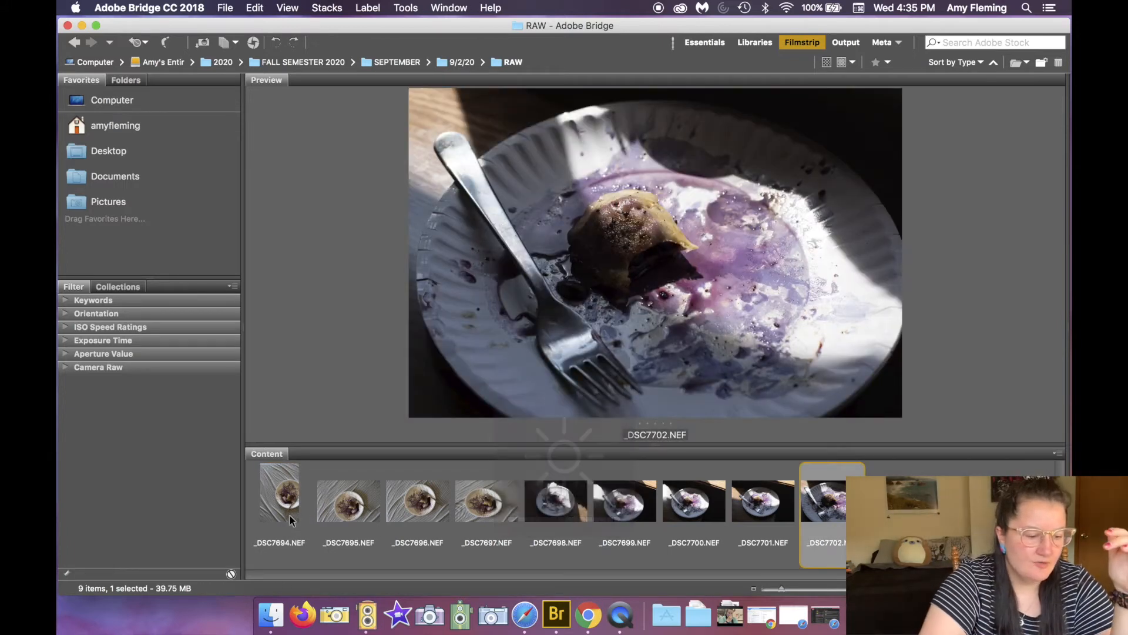
left_click(277, 515)
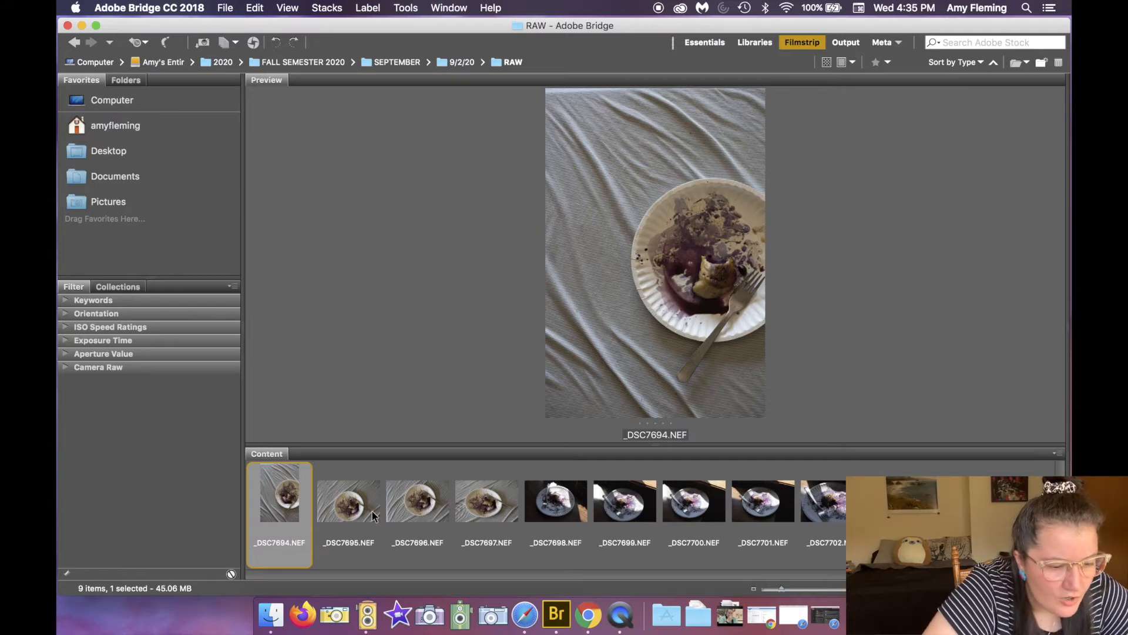
key("space")
key("Right")
key("Left")
key("Right")
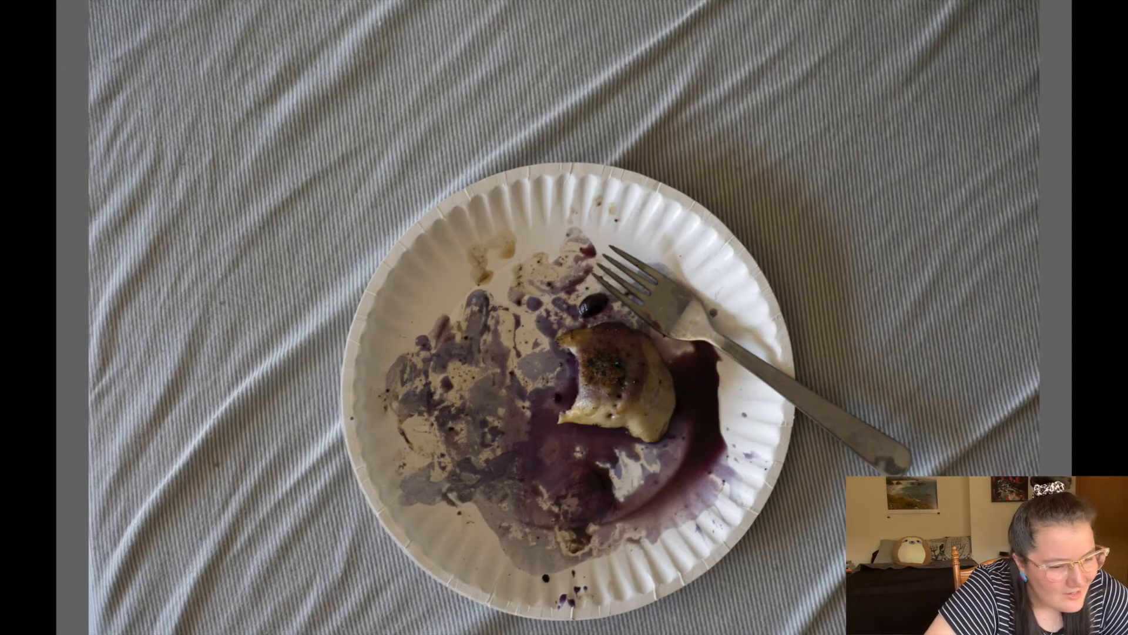
key("Right")
key("Right")
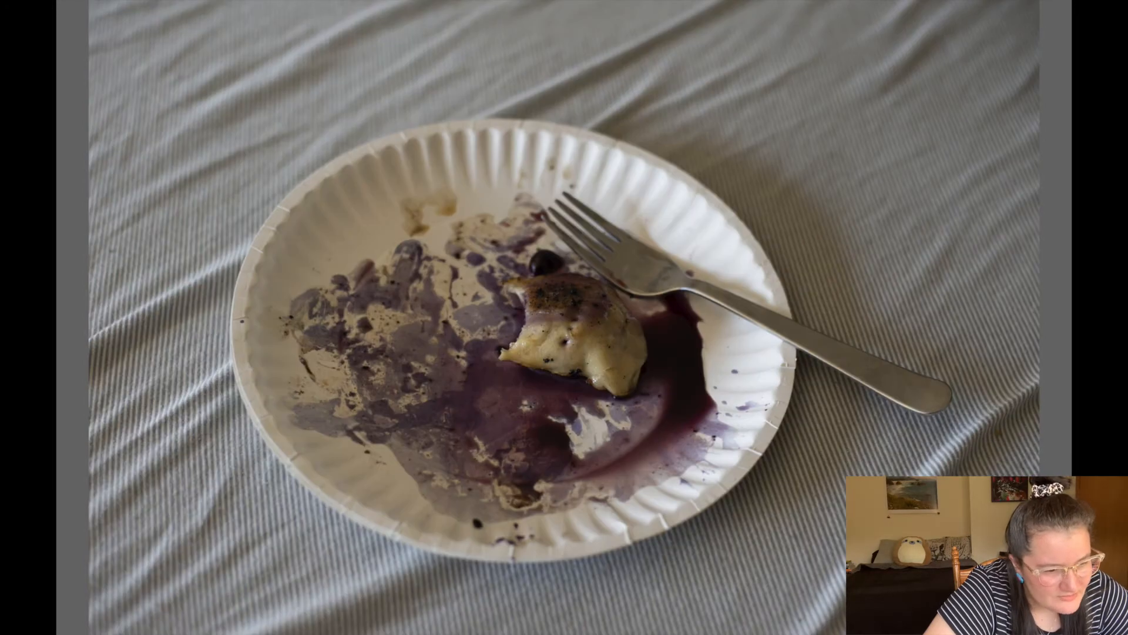
key("Right")
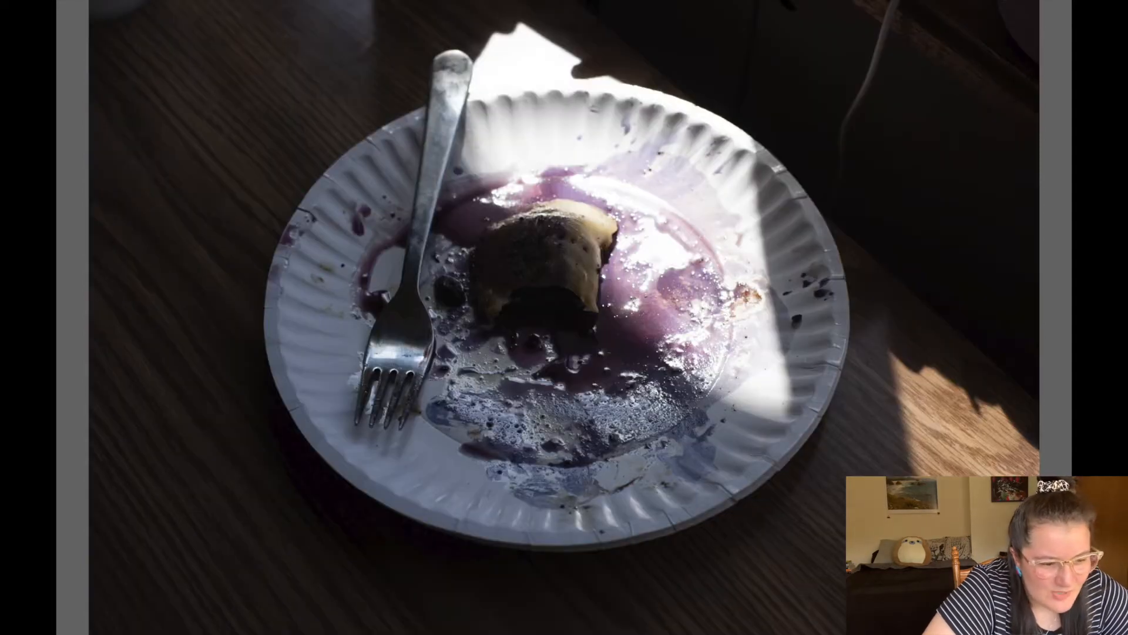
key("Right")
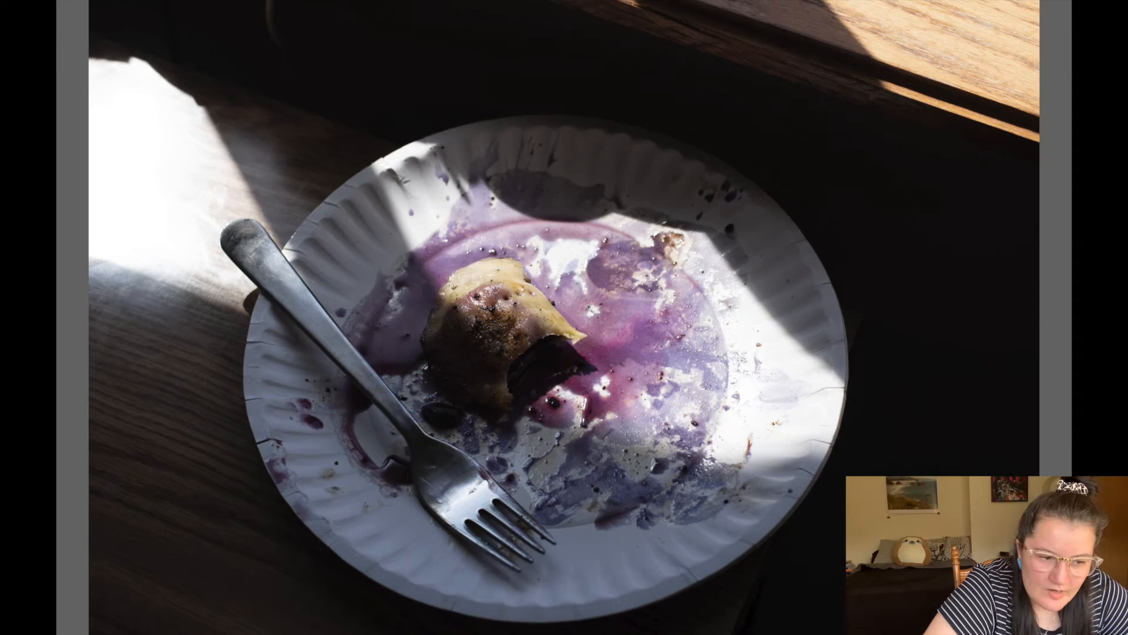
key("space")
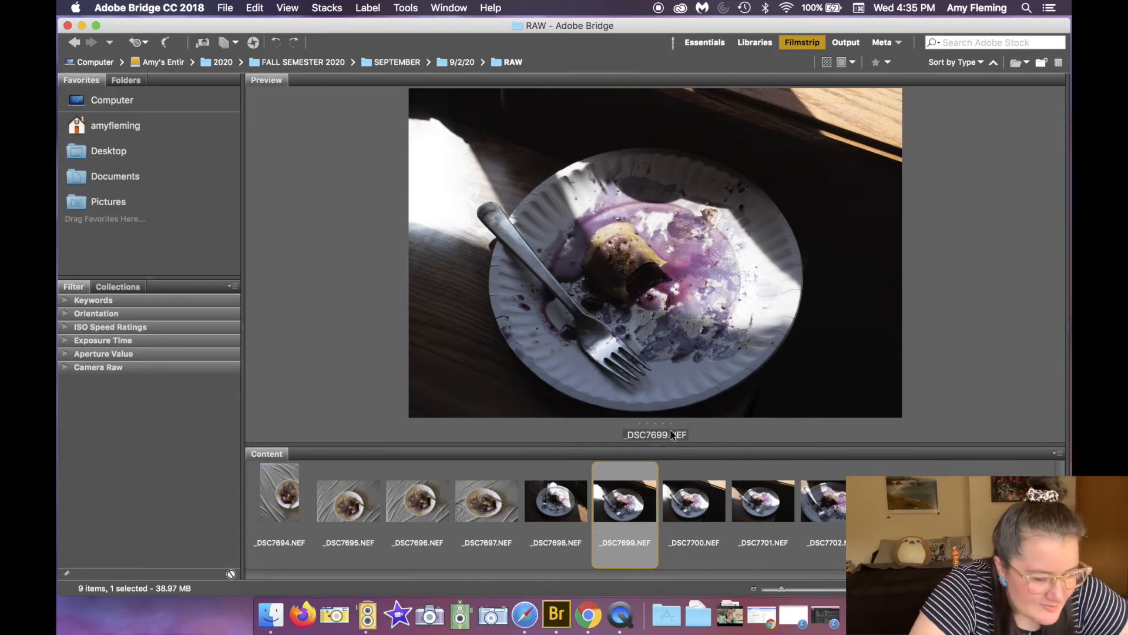
Step: Rate _DSC7699 and _DSC7700 five stars each
key("super+5")
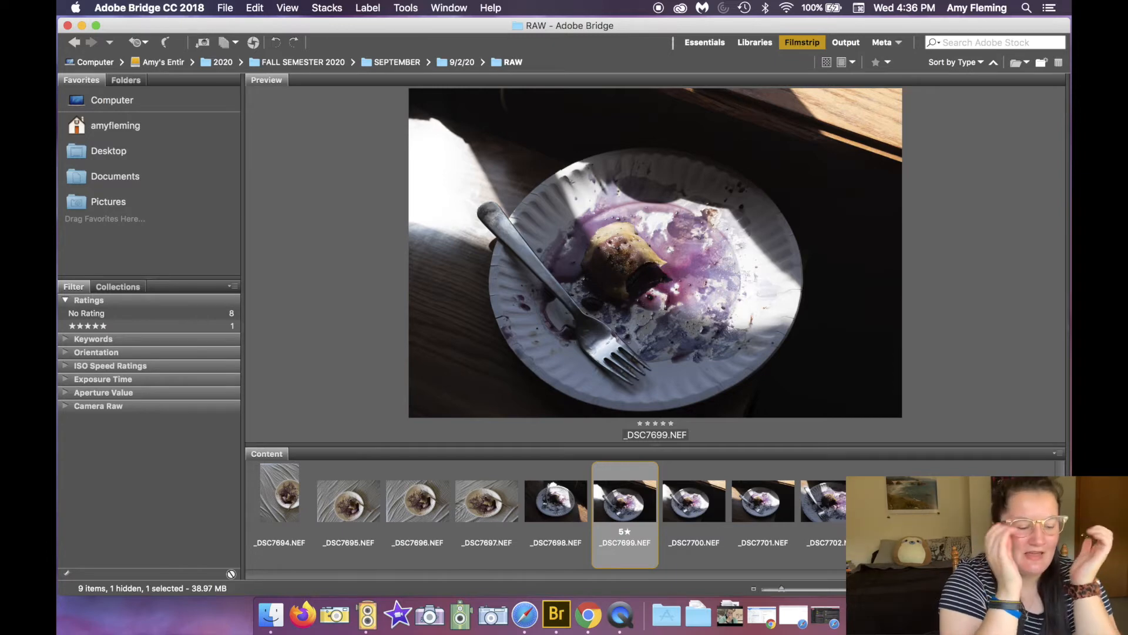
left_click(704, 515)
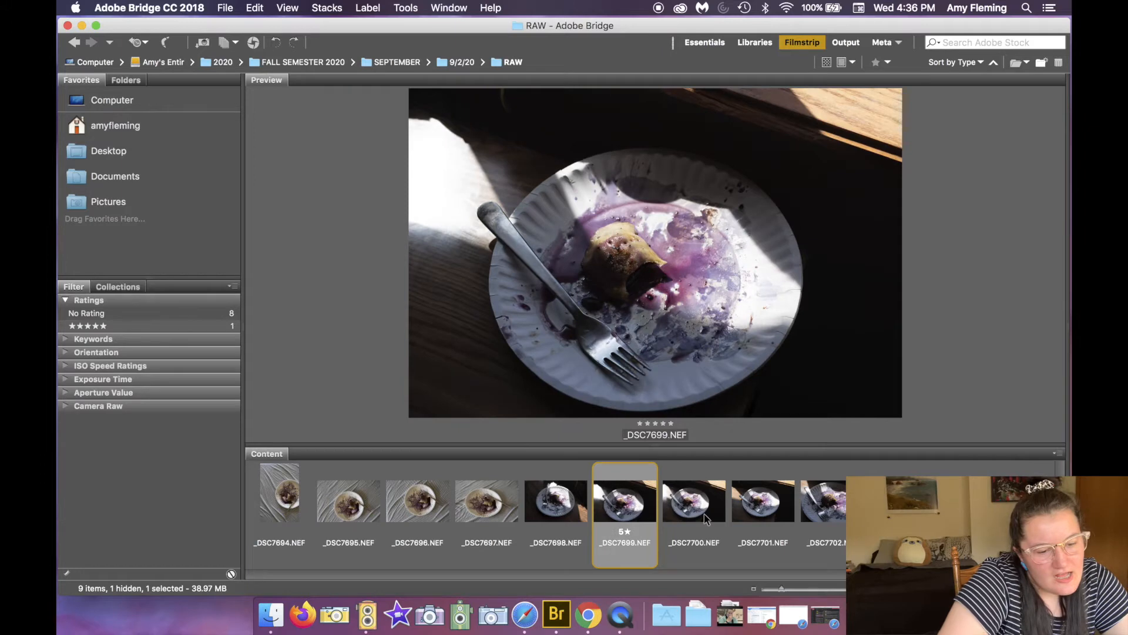
left_click(704, 514)
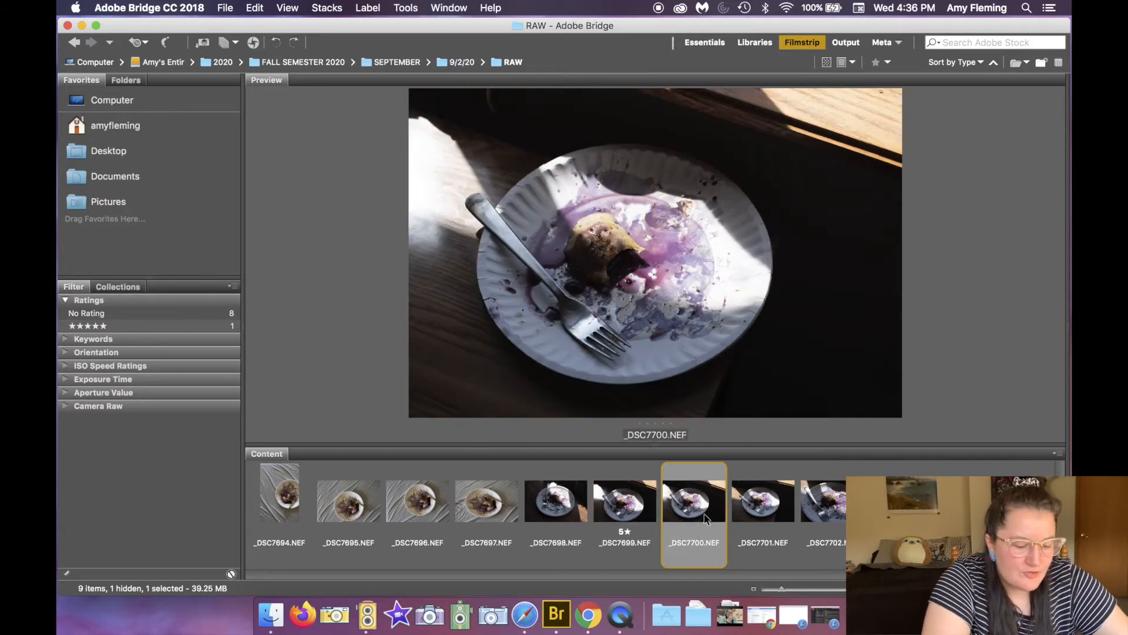
key("super+5")
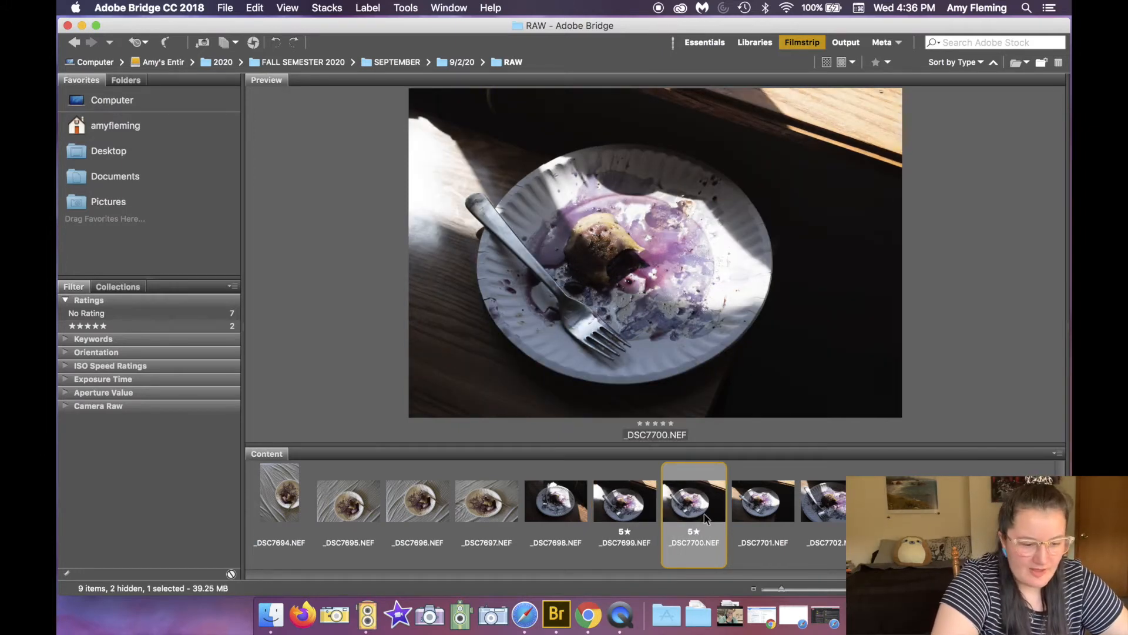
Step: Lower _DSC7699 to four stars and give _DSC7702 a one-star rating
left_click(624, 505)
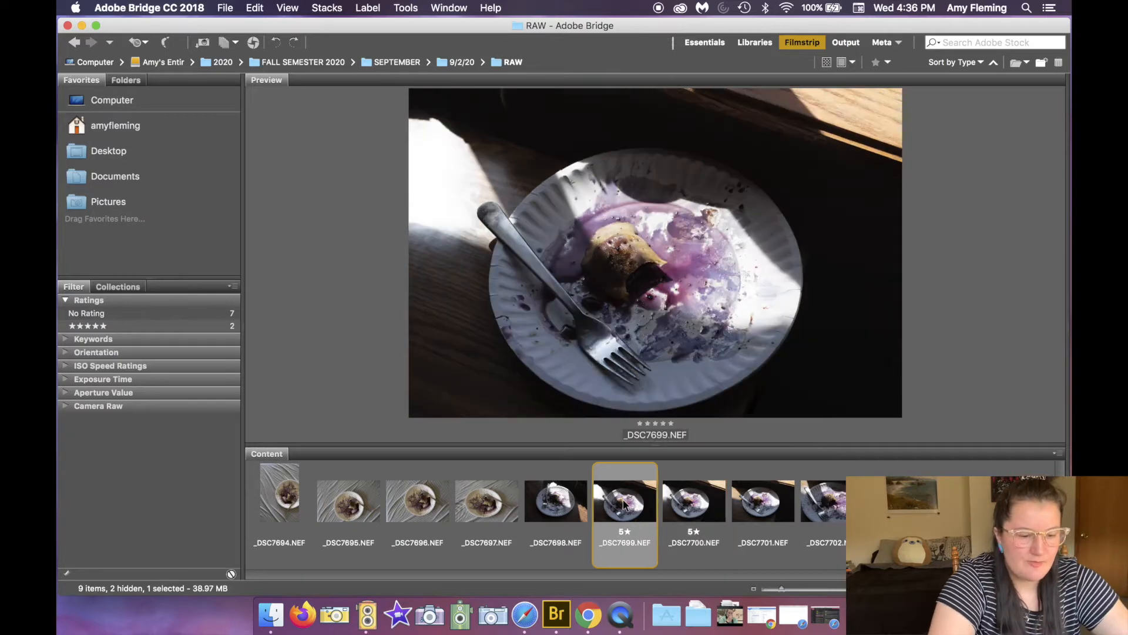
key("super+4")
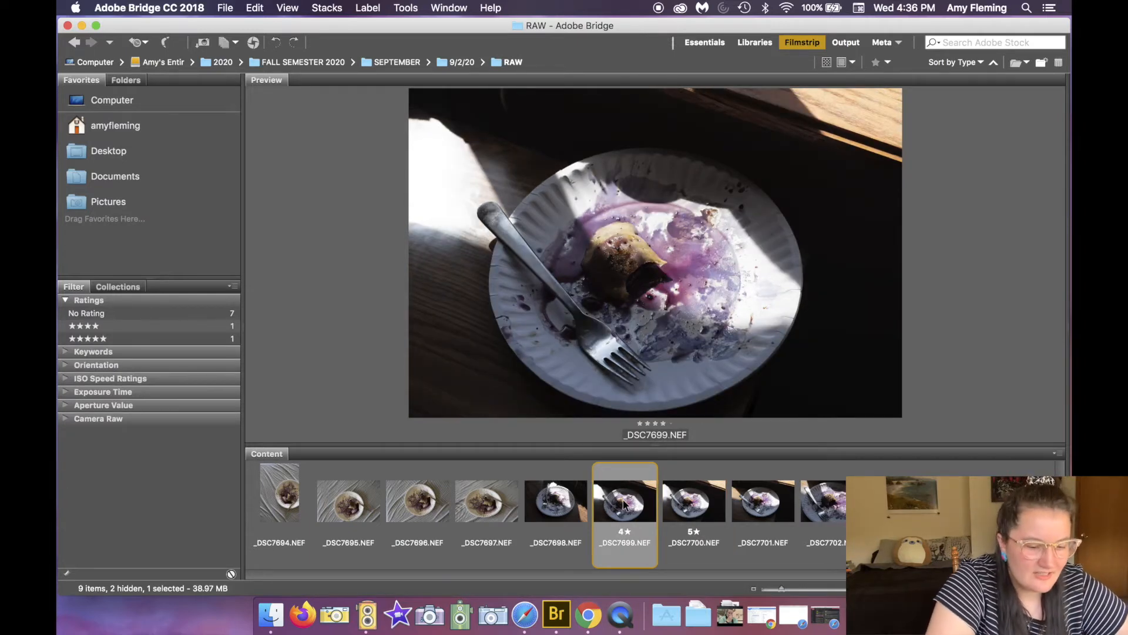
key("Right")
key("Right")
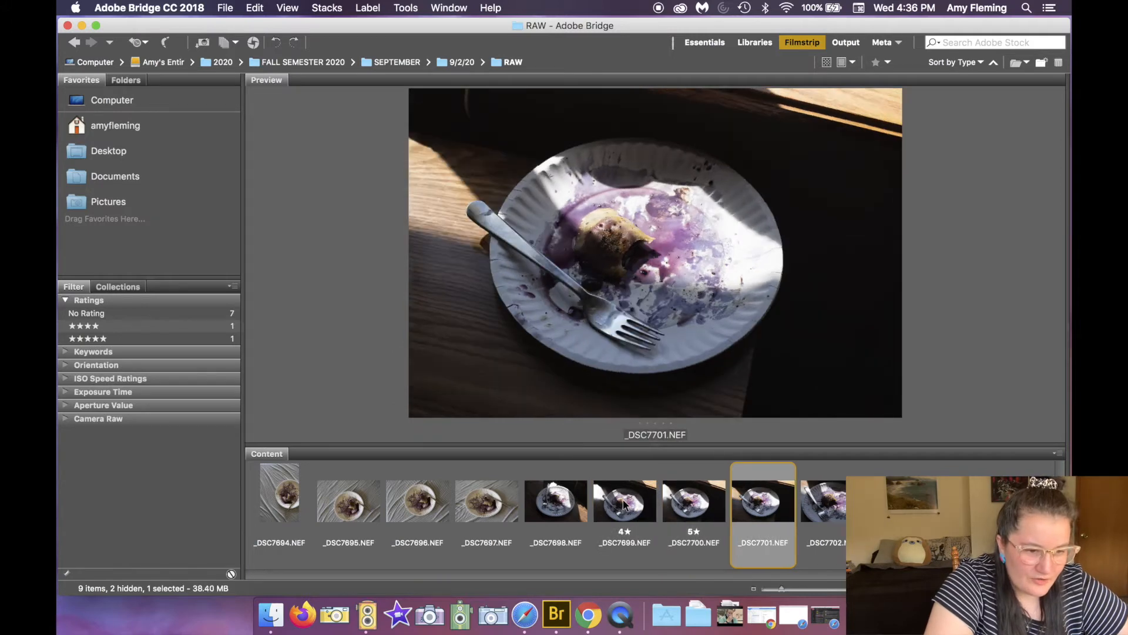
key("Right")
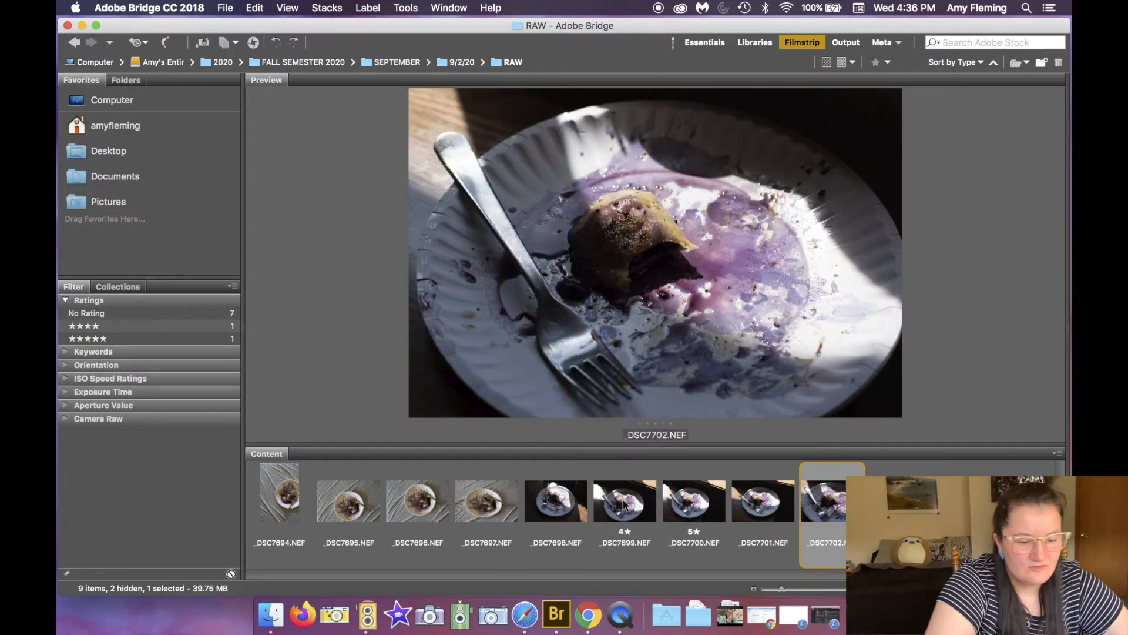
key("super+1")
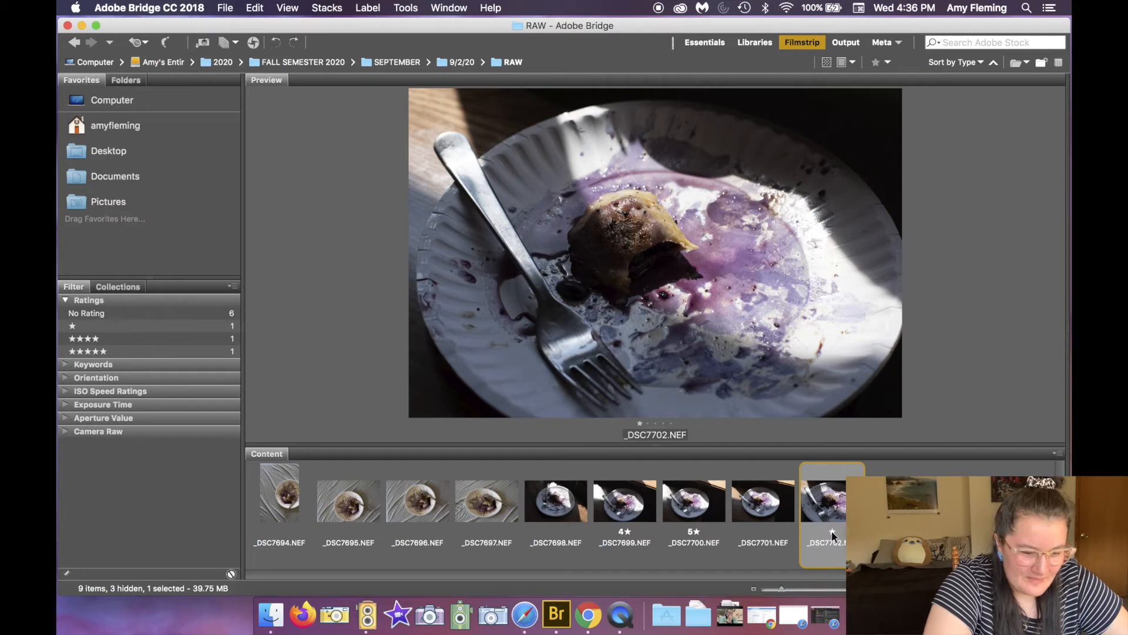
Step: Filter the content to show only five-star photos and briefly preview _DSC7700 full screen
left_click(683, 517)
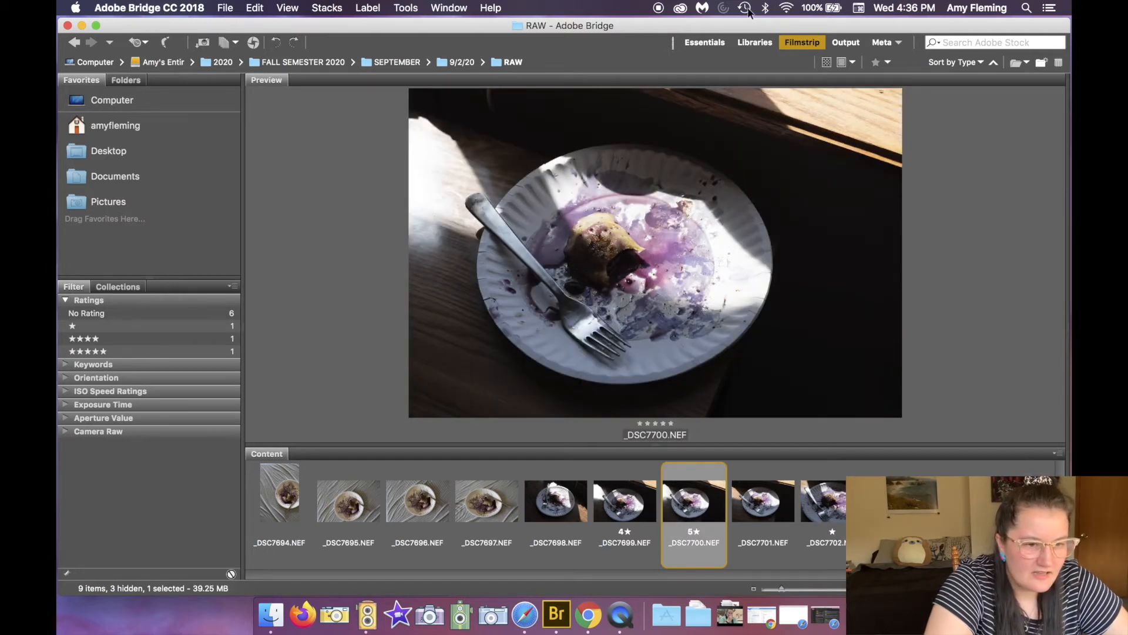
left_click(885, 63)
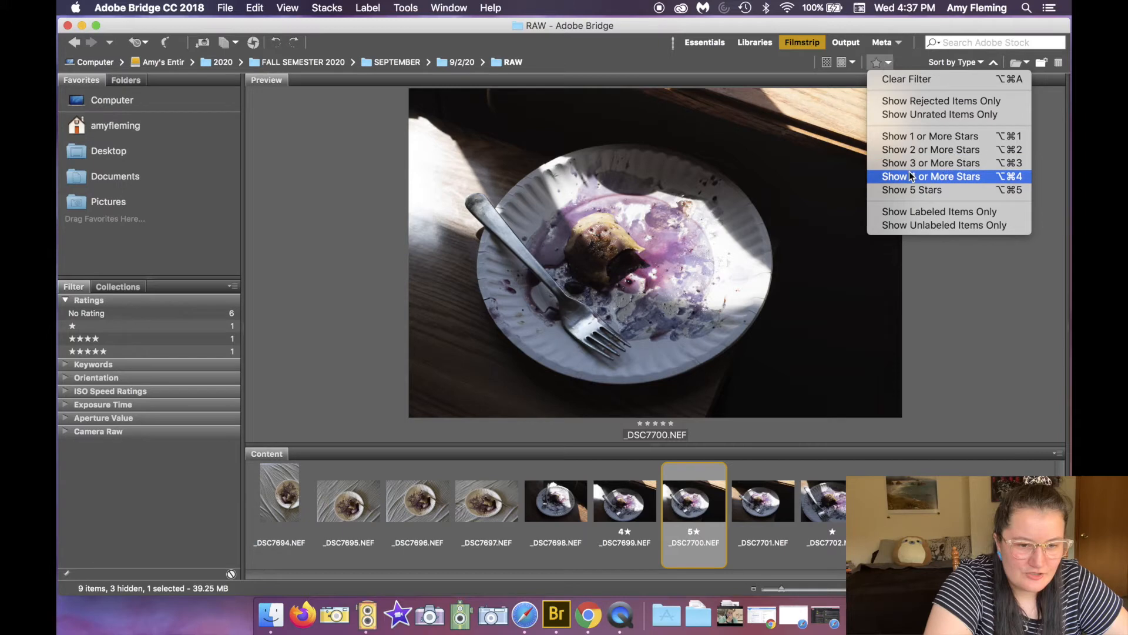
left_click(910, 190)
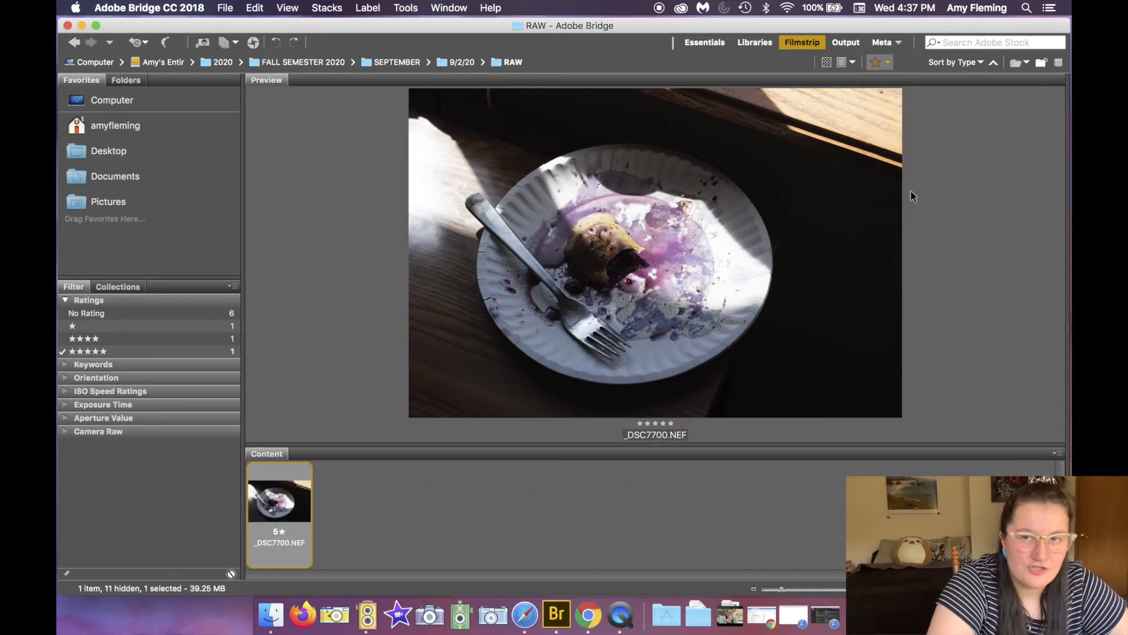
key("space")
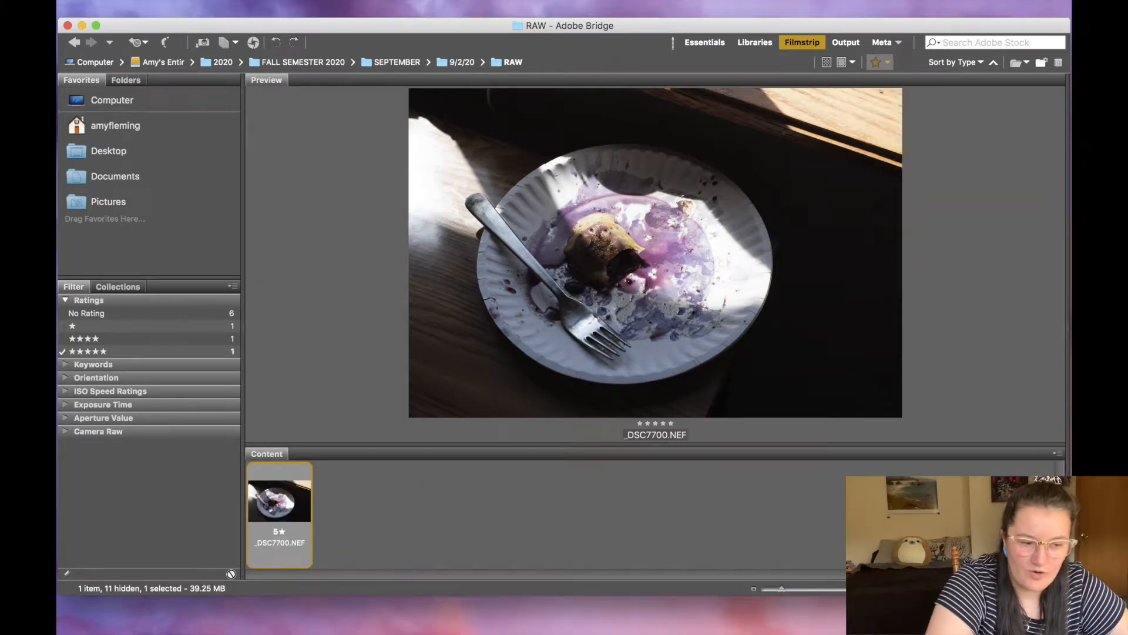
key("space")
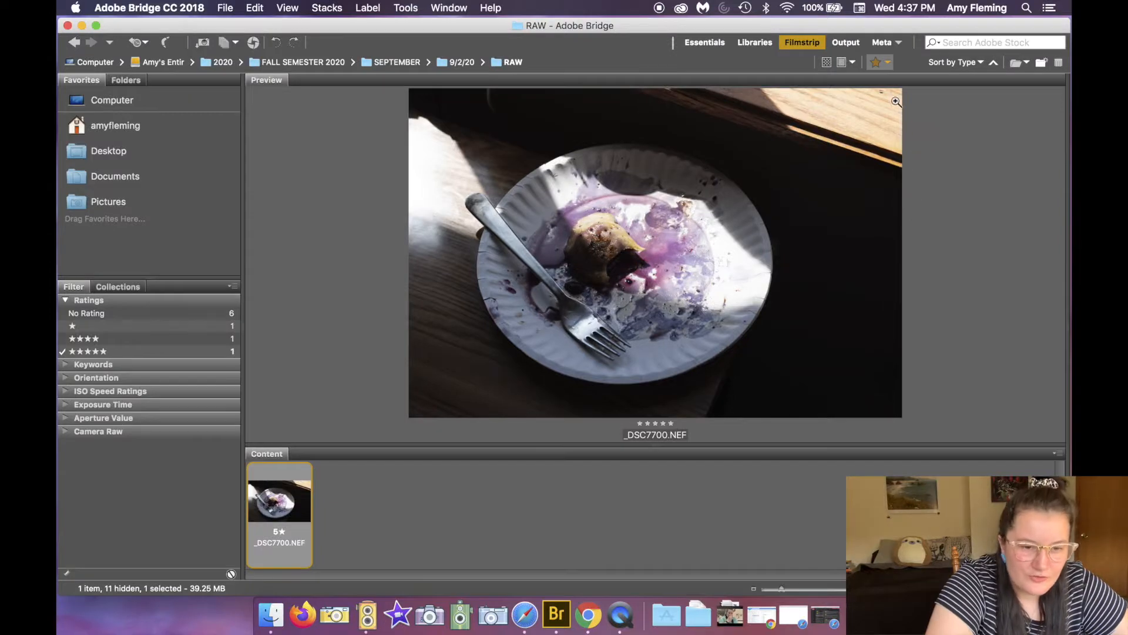
Step: Filter to photos with two or more stars and preview _DSC7699 full screen
left_click(888, 65)
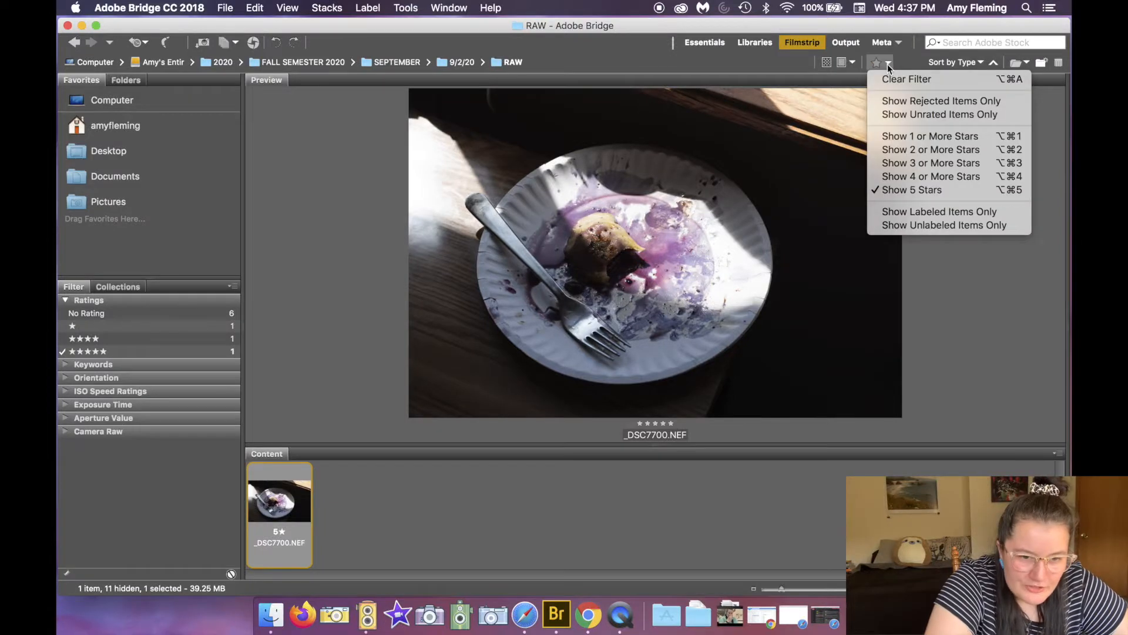
left_click(883, 152)
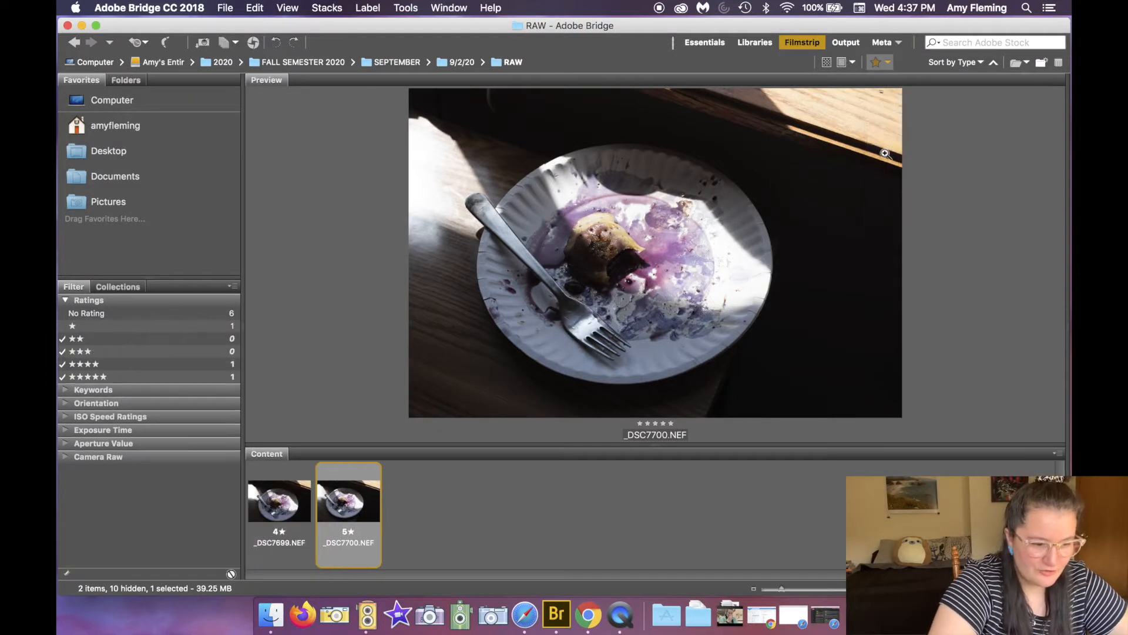
left_click(274, 517)
key("space")
key("Right")
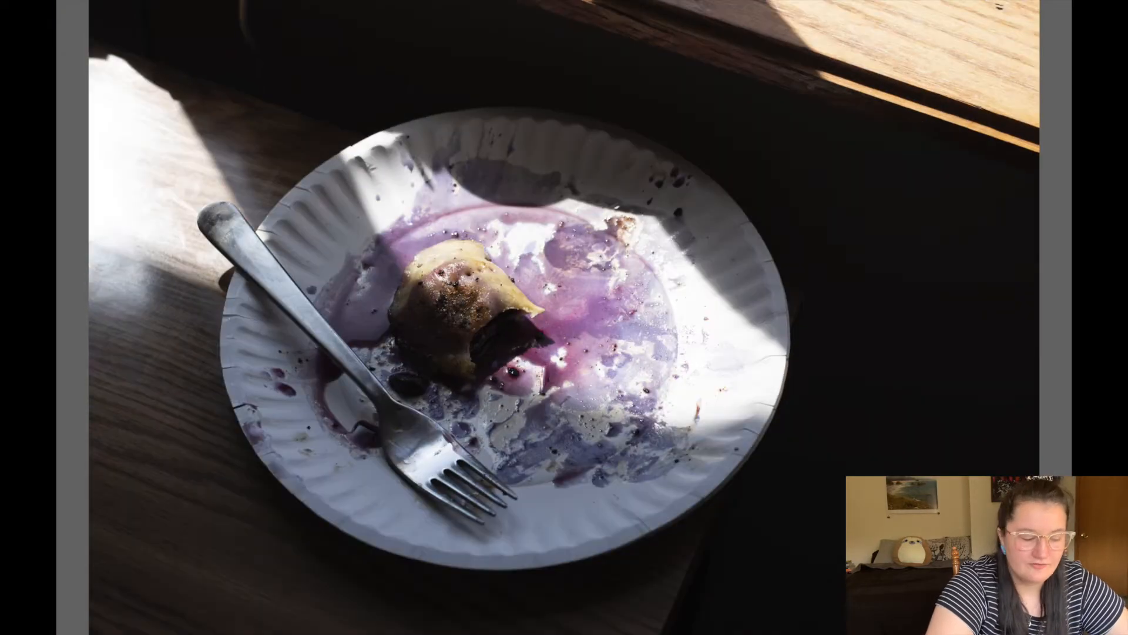
key("space")
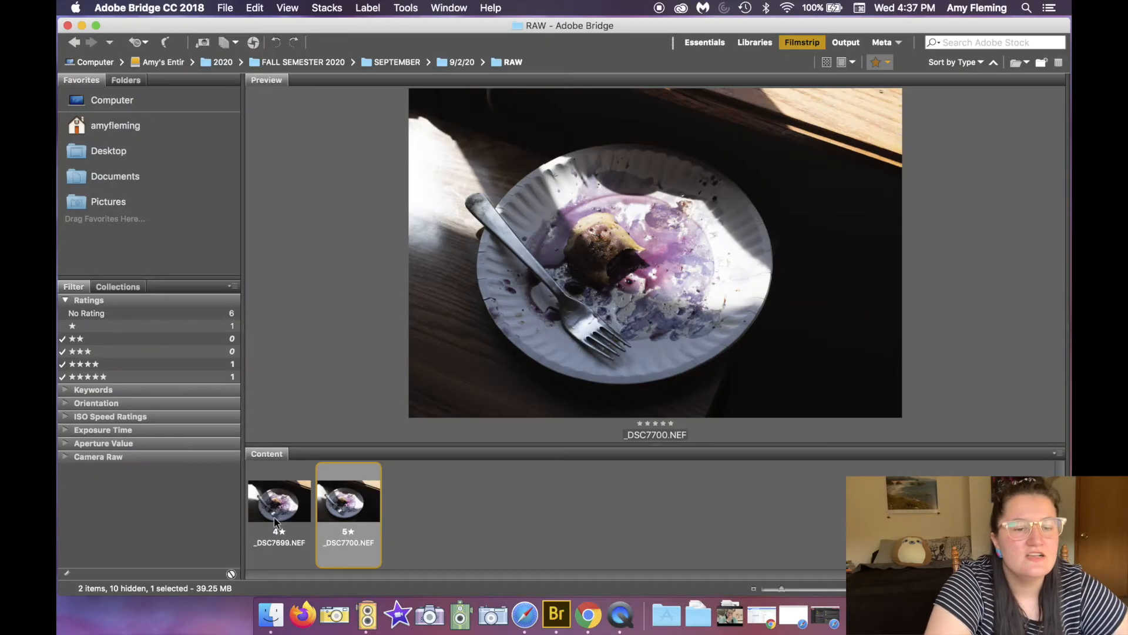
Step: Filter to unrated photos only and step through them from _DSC7694
left_click(887, 59)
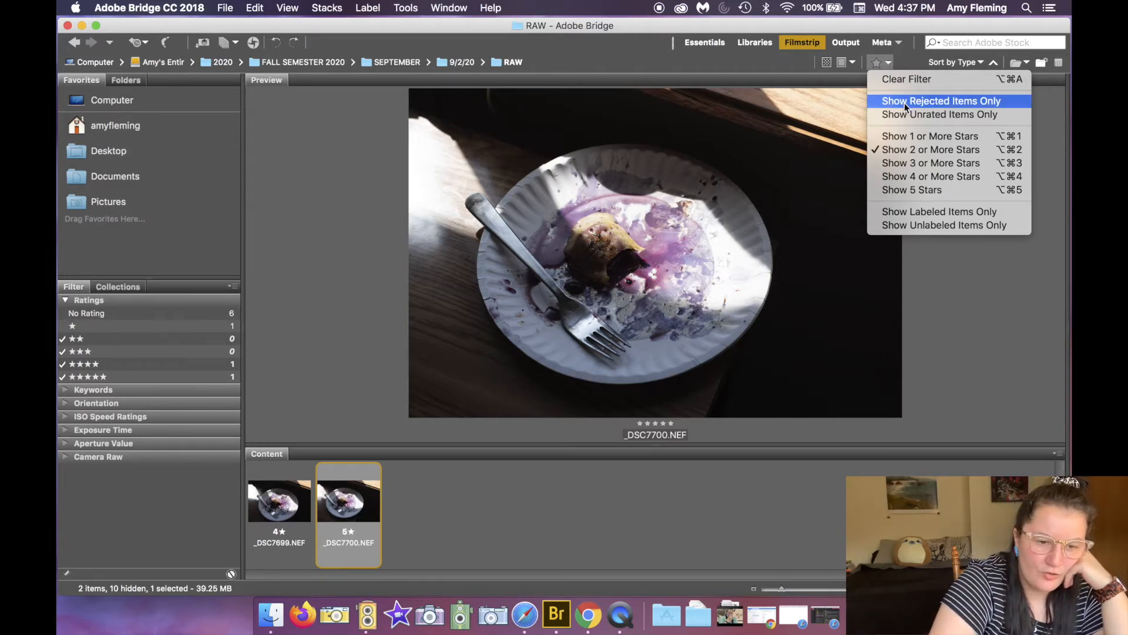
left_click(893, 114)
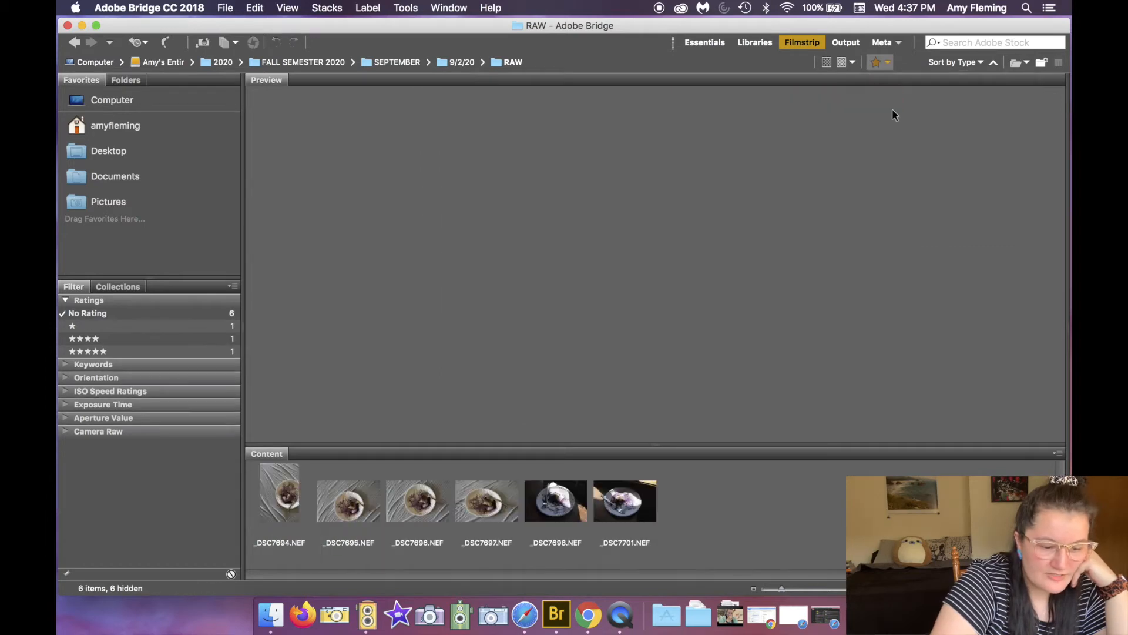
left_click(288, 501)
key("Right")
key("Right")
key("Right")
key("Right")
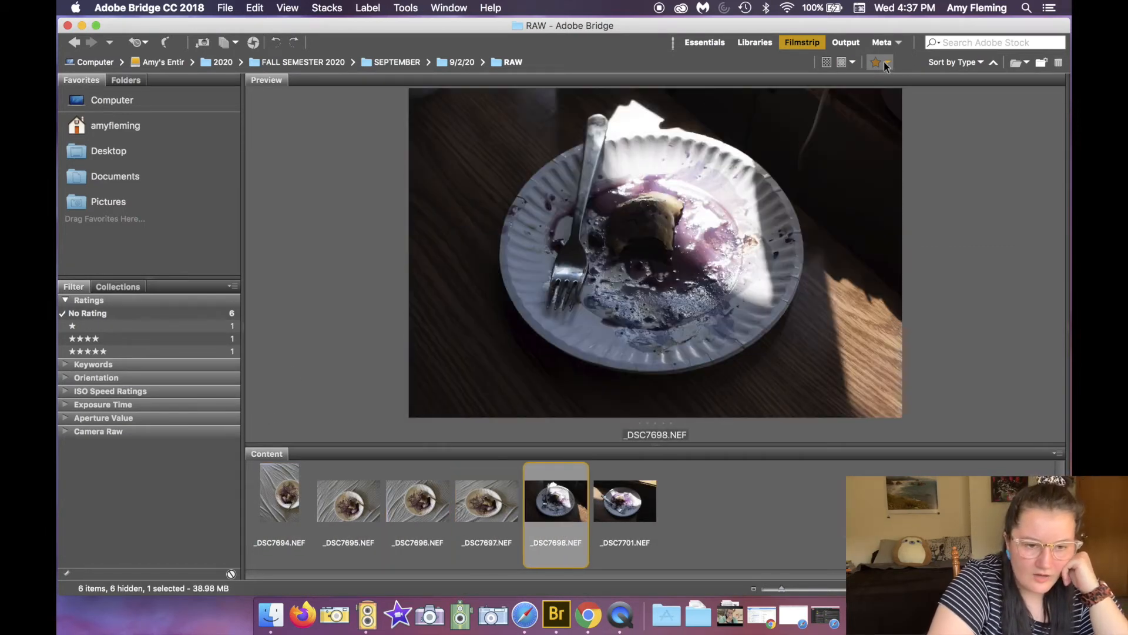
Step: Clear the rating filter to show all photos again
left_click(885, 64)
left_click(885, 81)
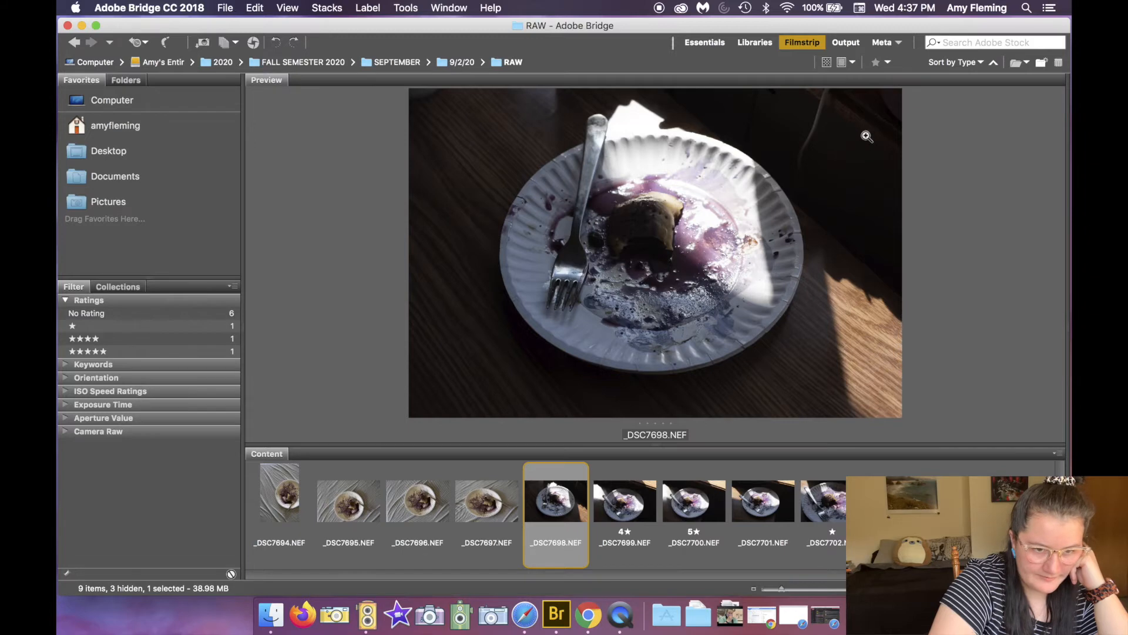
left_click(887, 63)
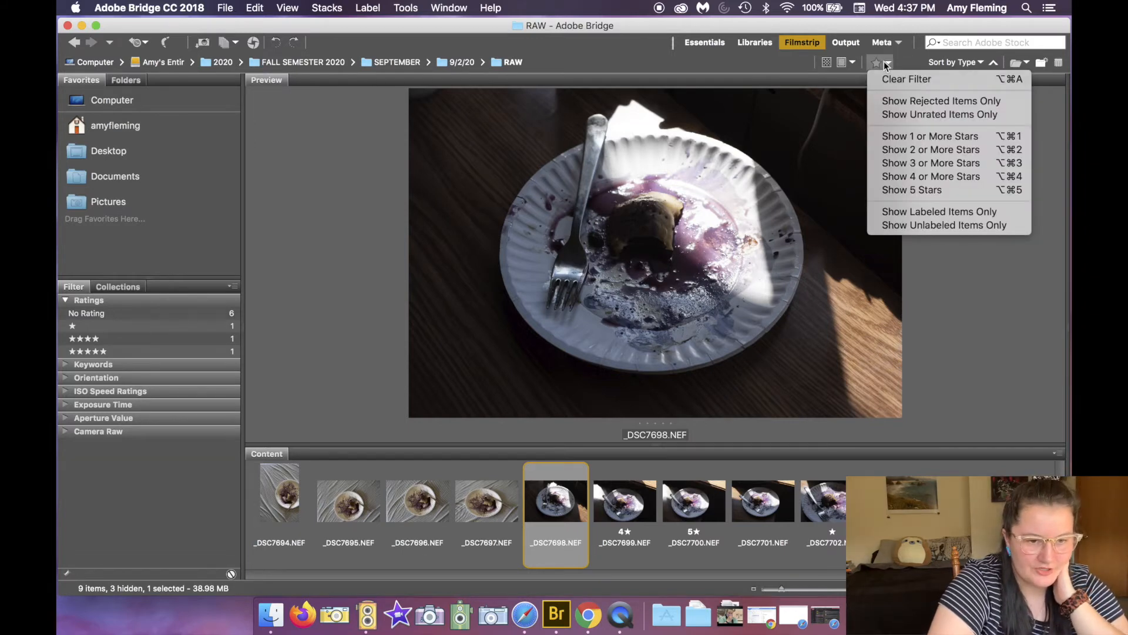
left_click(884, 62)
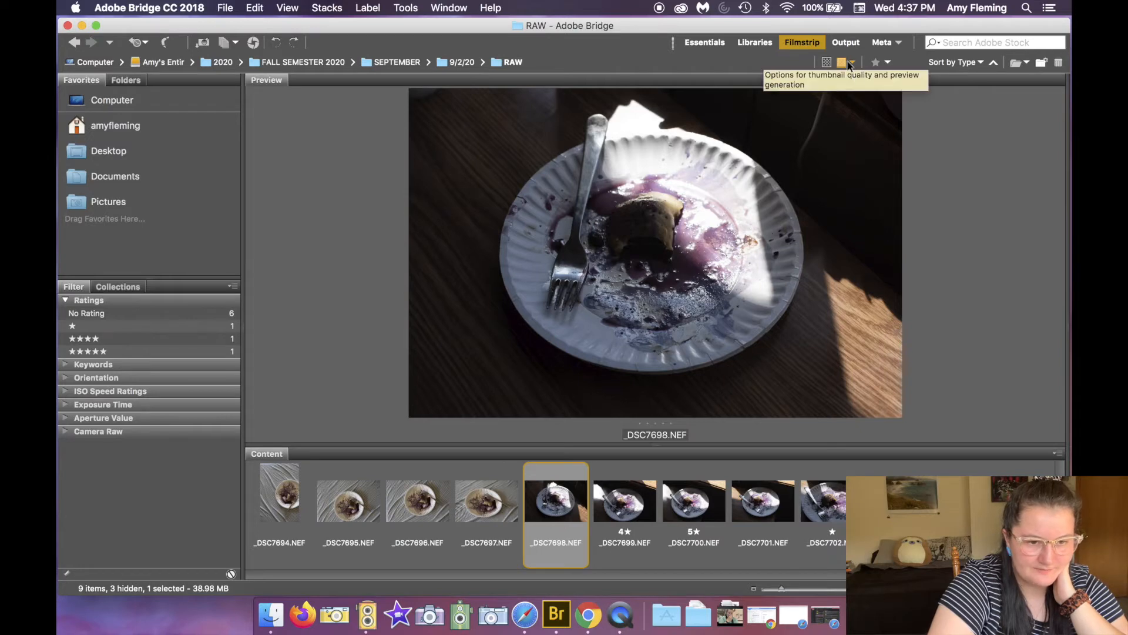
left_click(854, 62)
left_click(855, 64)
Step: Select _DSC7700 and switch to the Metadata workspace
left_click(696, 61)
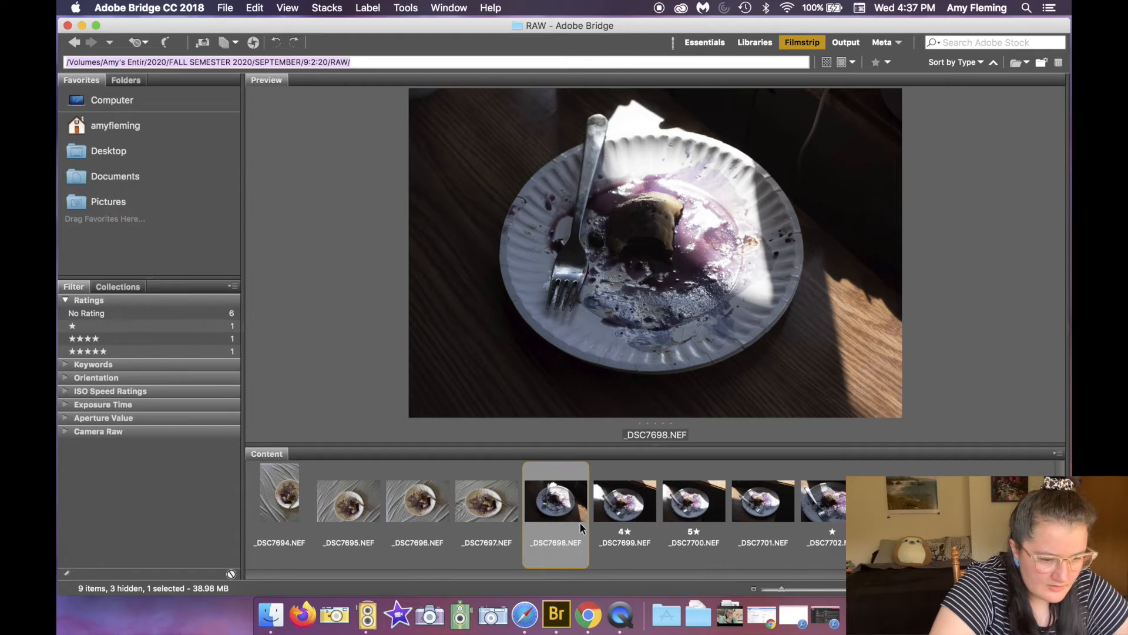
left_click(708, 501)
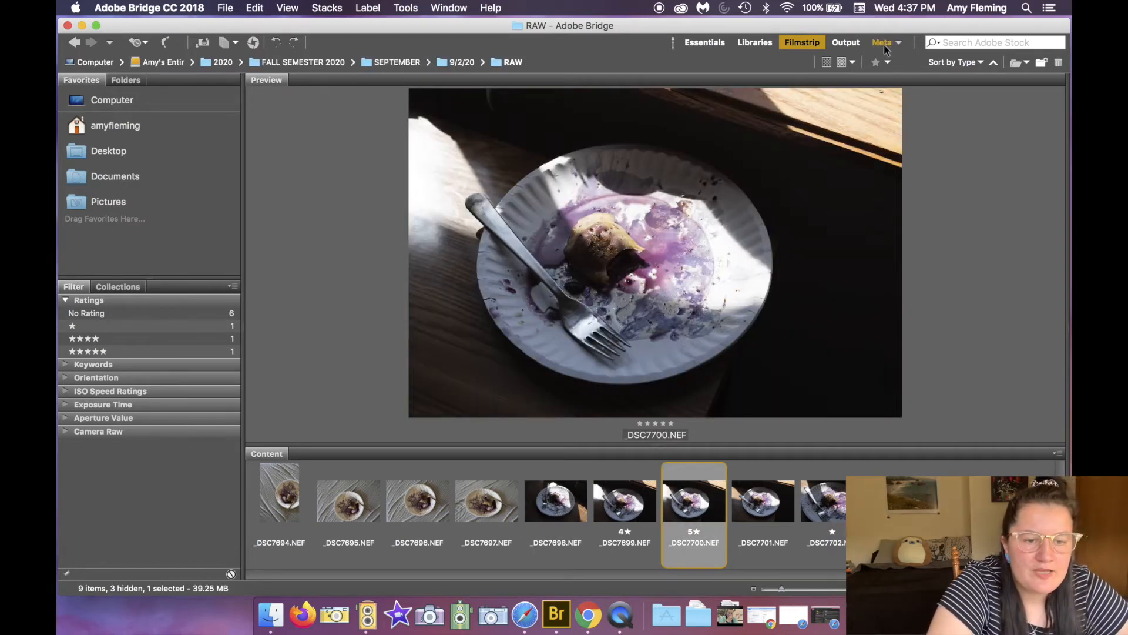
left_click(899, 43)
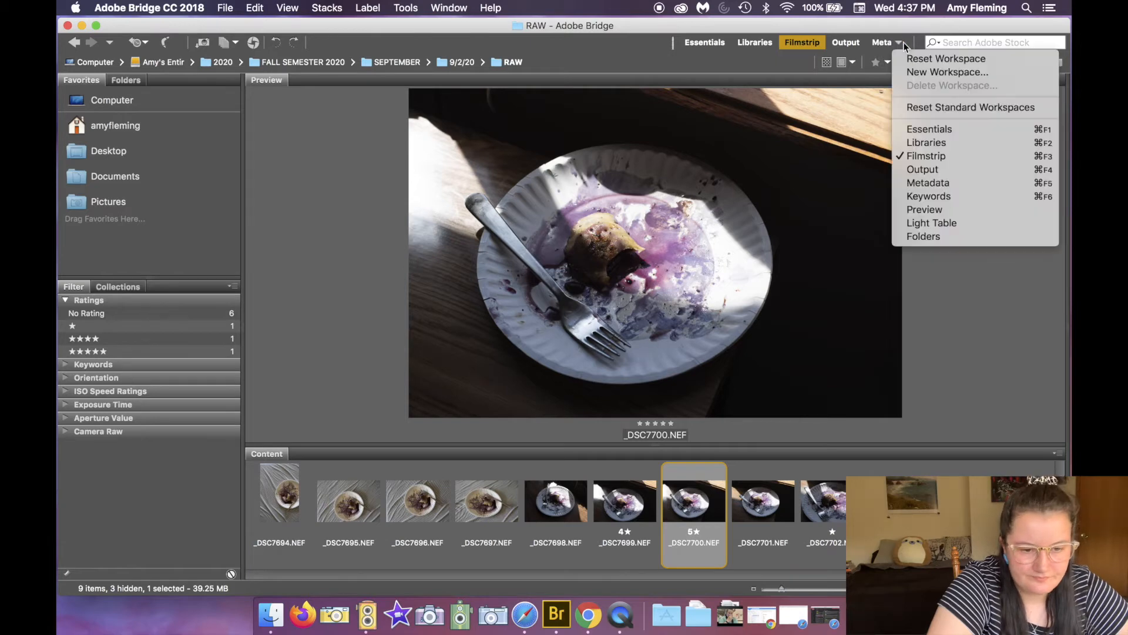
left_click(904, 45)
left_click(880, 44)
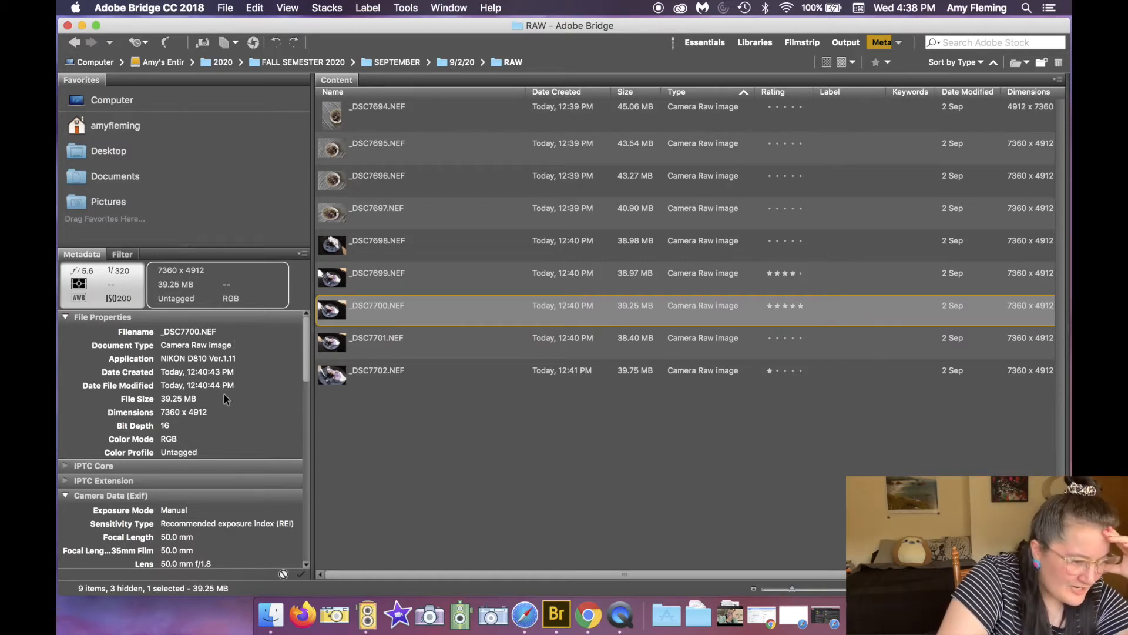
Step: Review _DSC7700's metadata and collapse all the metadata sections
scroll(231, 411, "down", 5)
scroll(231, 411, "up", 5)
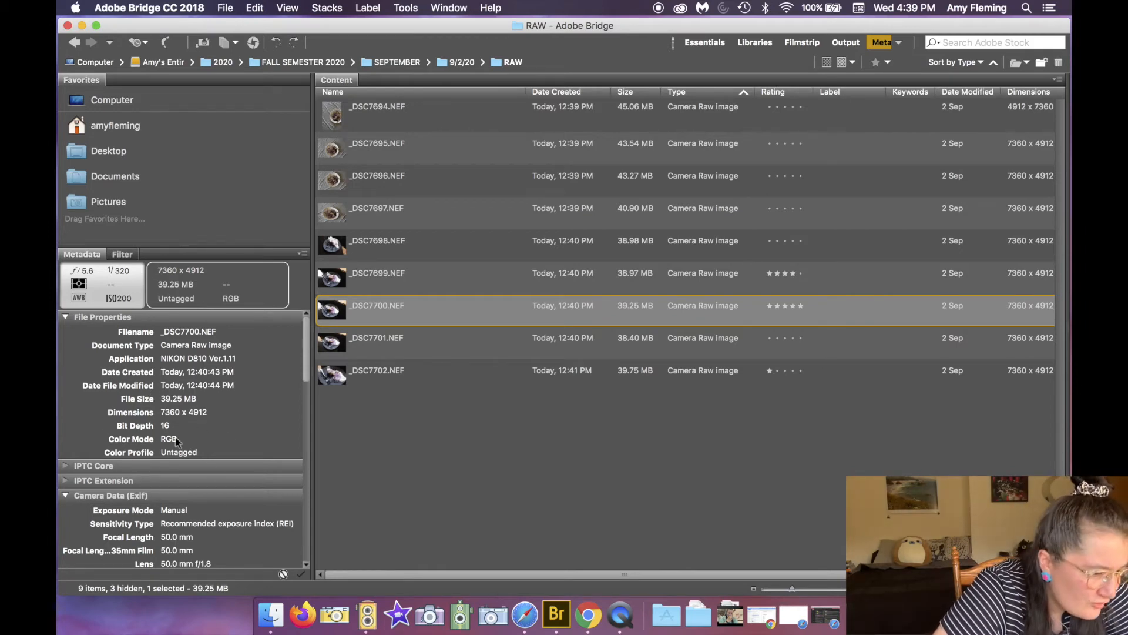
left_click_drag(306, 364, 303, 406)
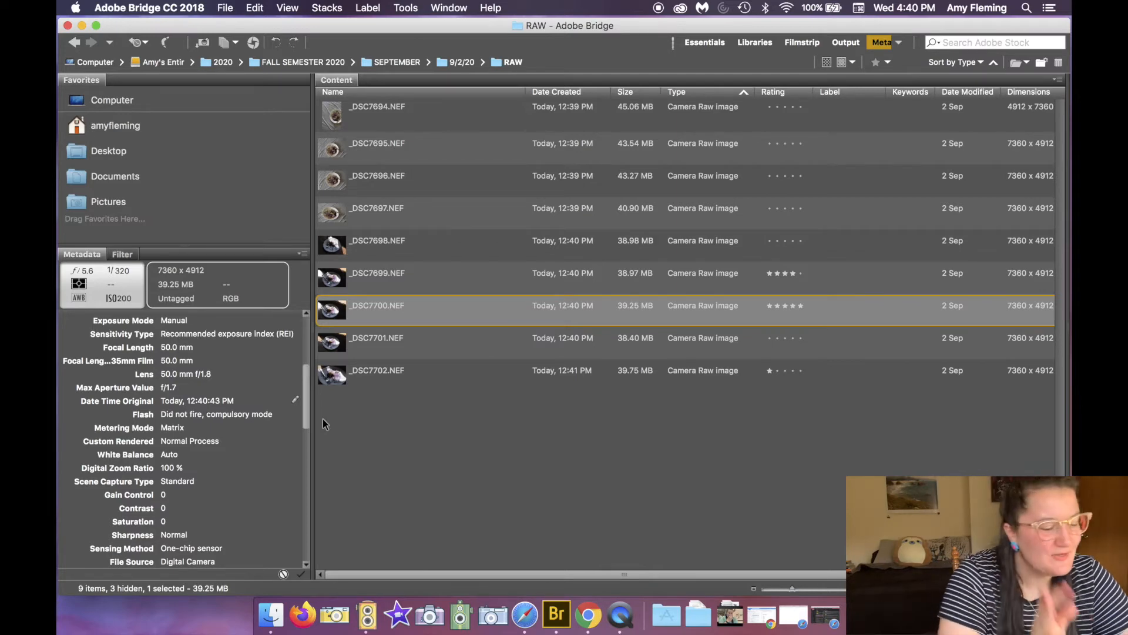
scroll(256, 447, "up", 6)
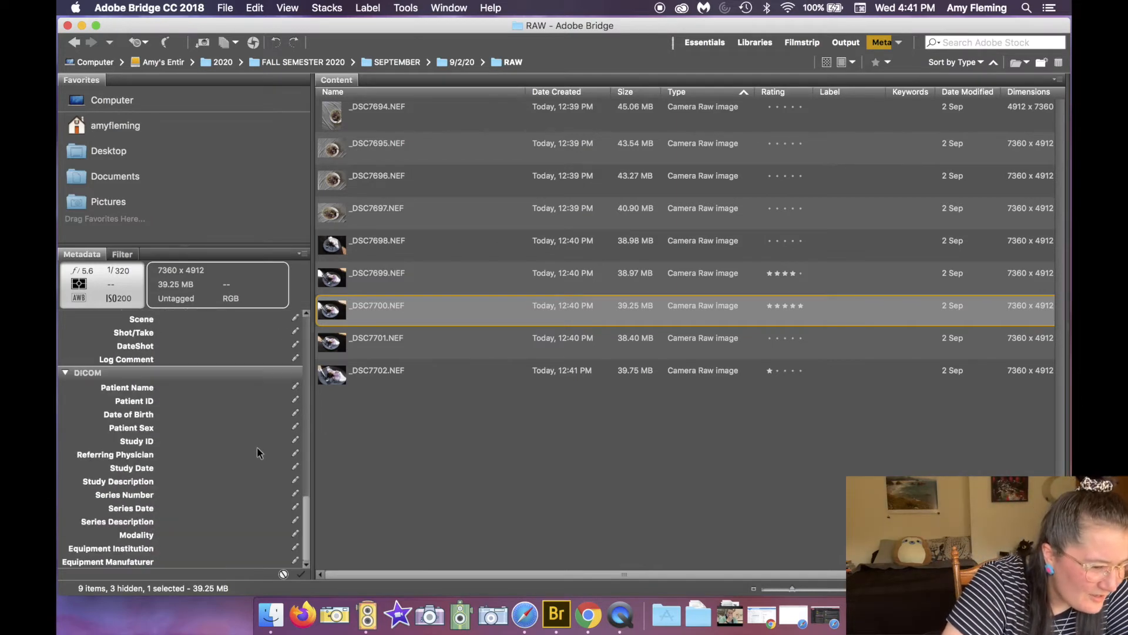
left_click_drag(307, 367, 305, 558)
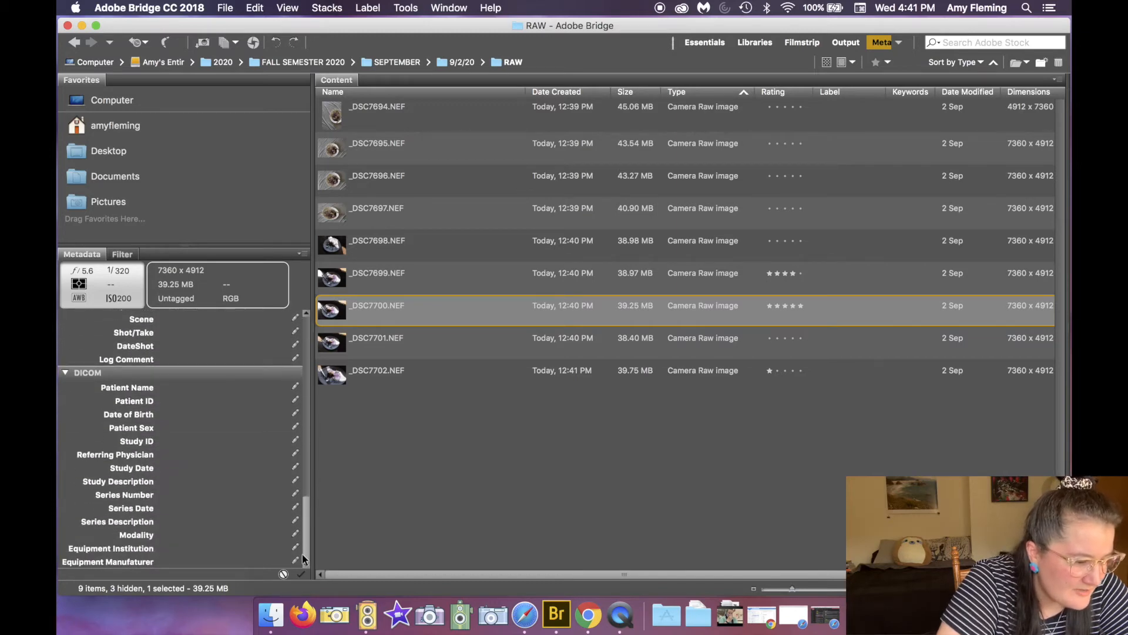
left_click(62, 373)
left_click(64, 466)
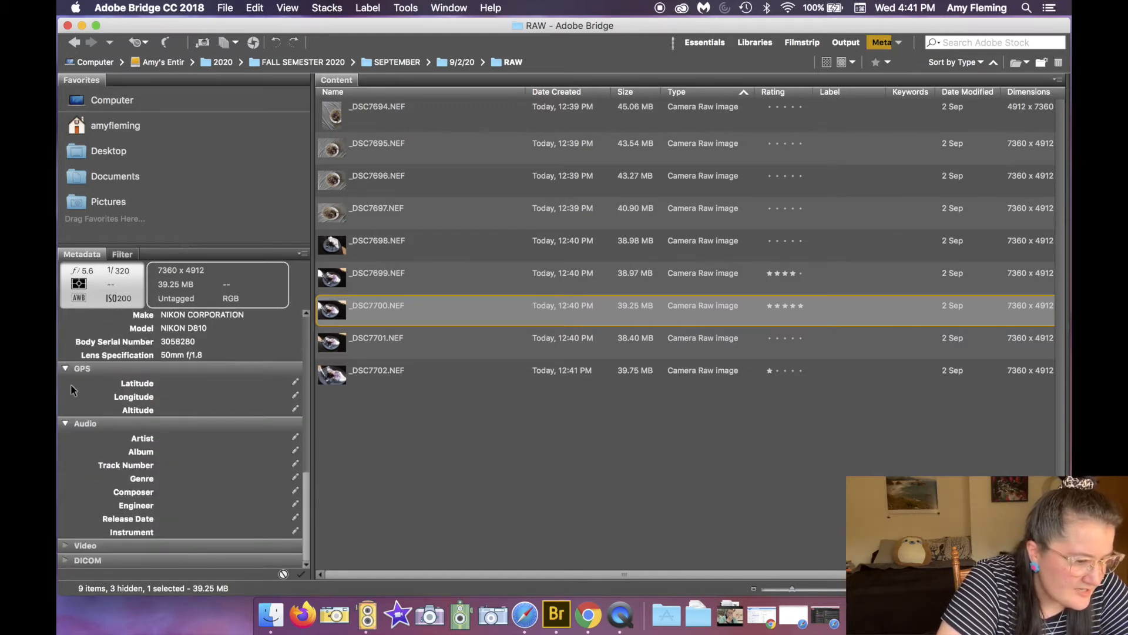
left_click(66, 424)
left_click(66, 477)
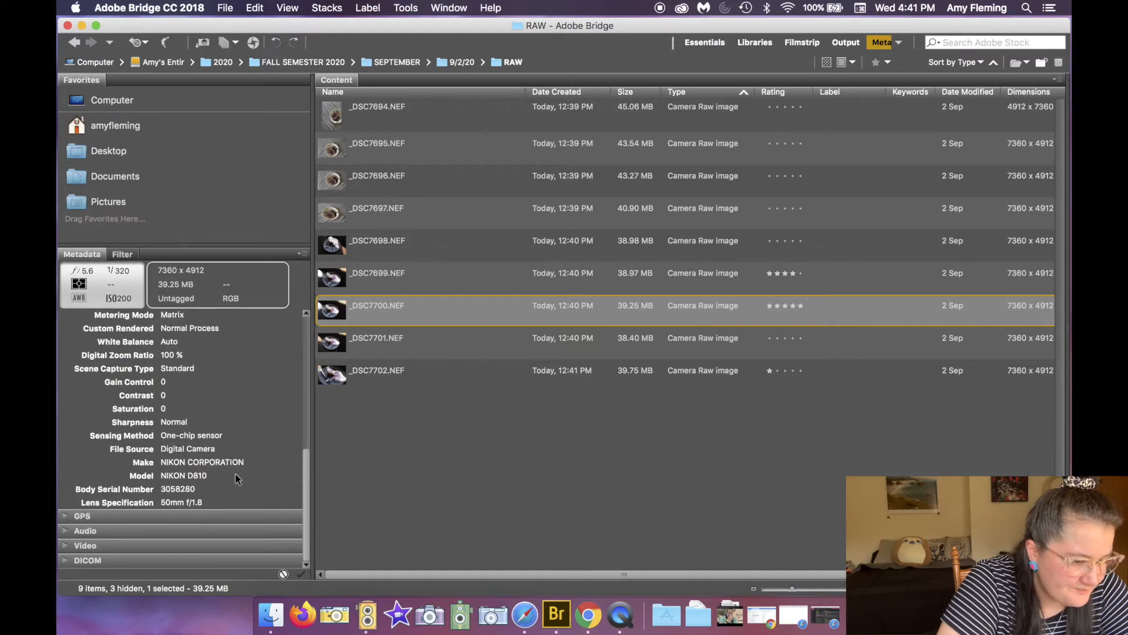
left_click_drag(304, 466, 305, 284)
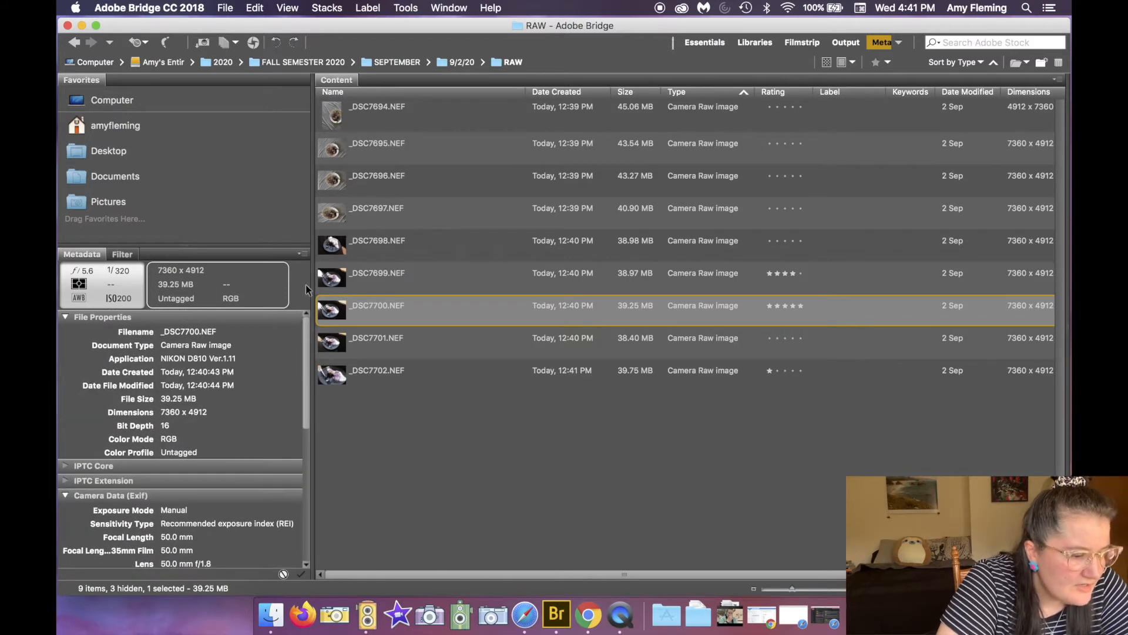
left_click(66, 496)
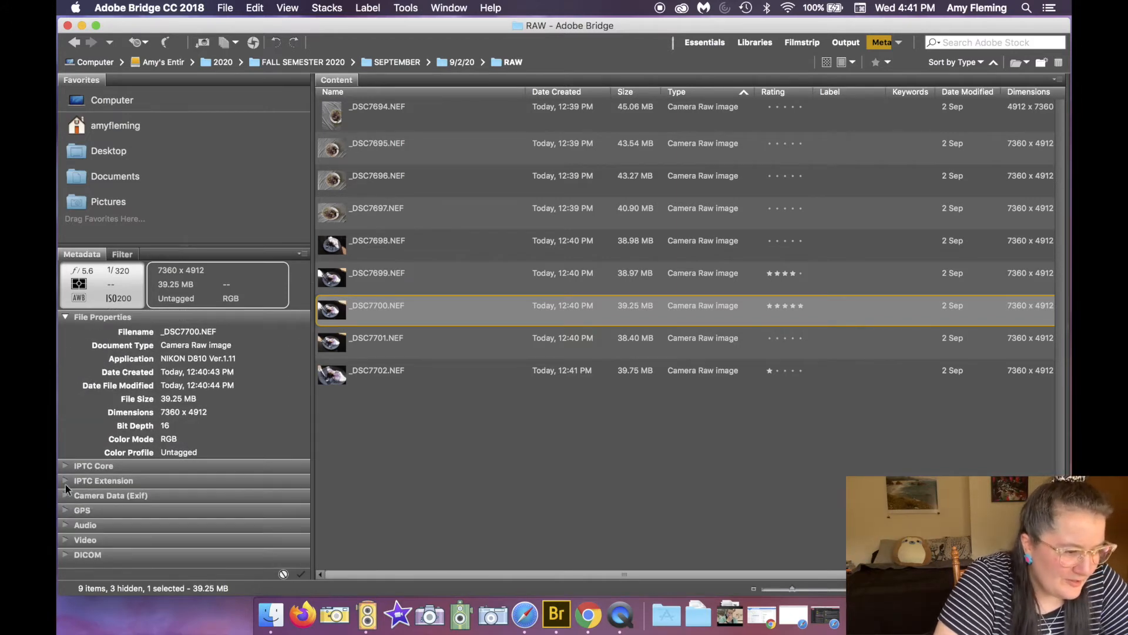
left_click(63, 315)
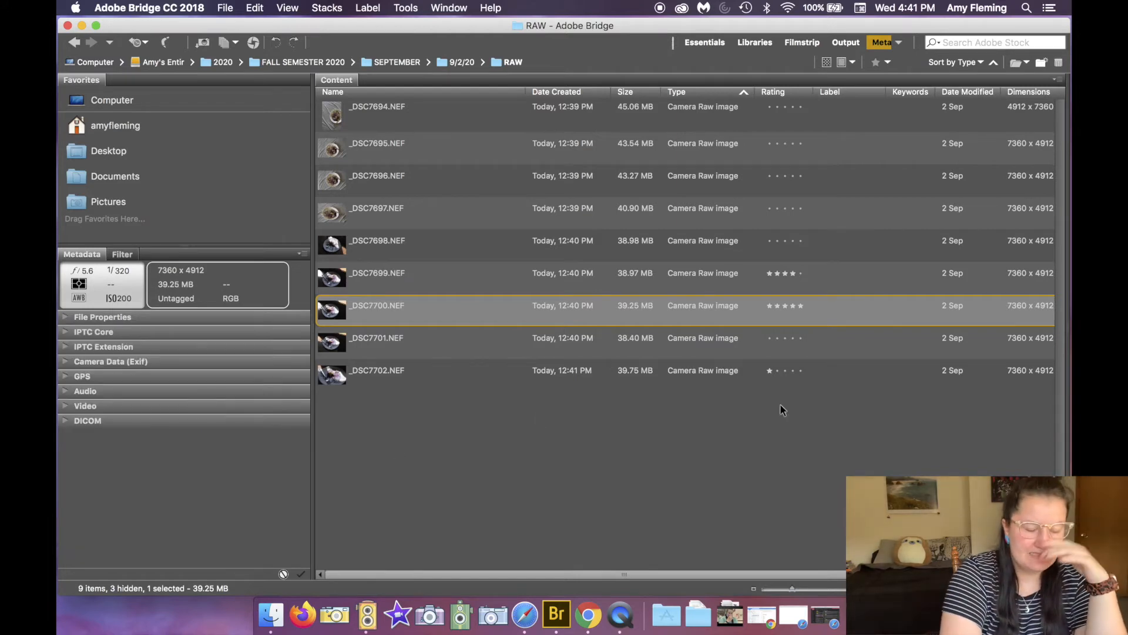
Step: Filter the content to five-star photos only and select _DSC7700
left_click(884, 421)
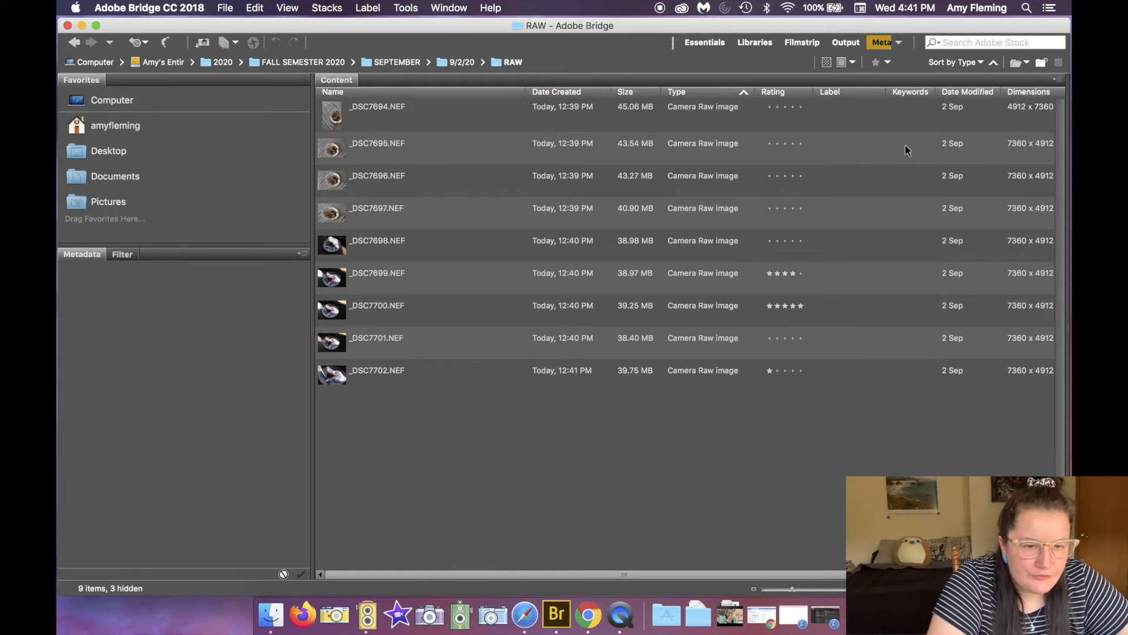
left_click(902, 42)
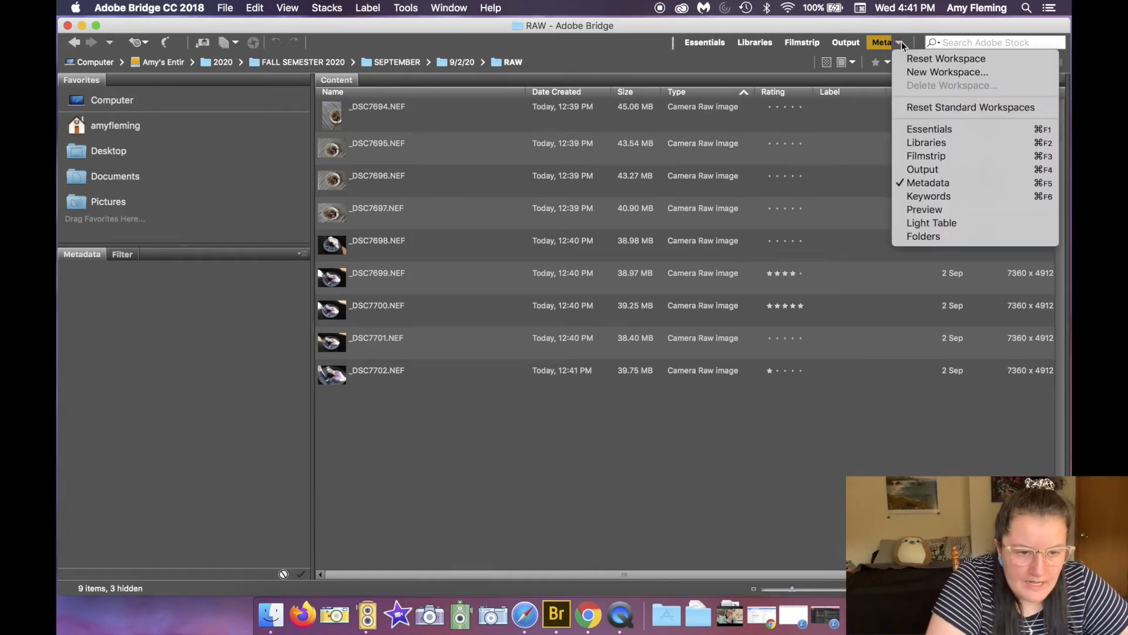
left_click(887, 61)
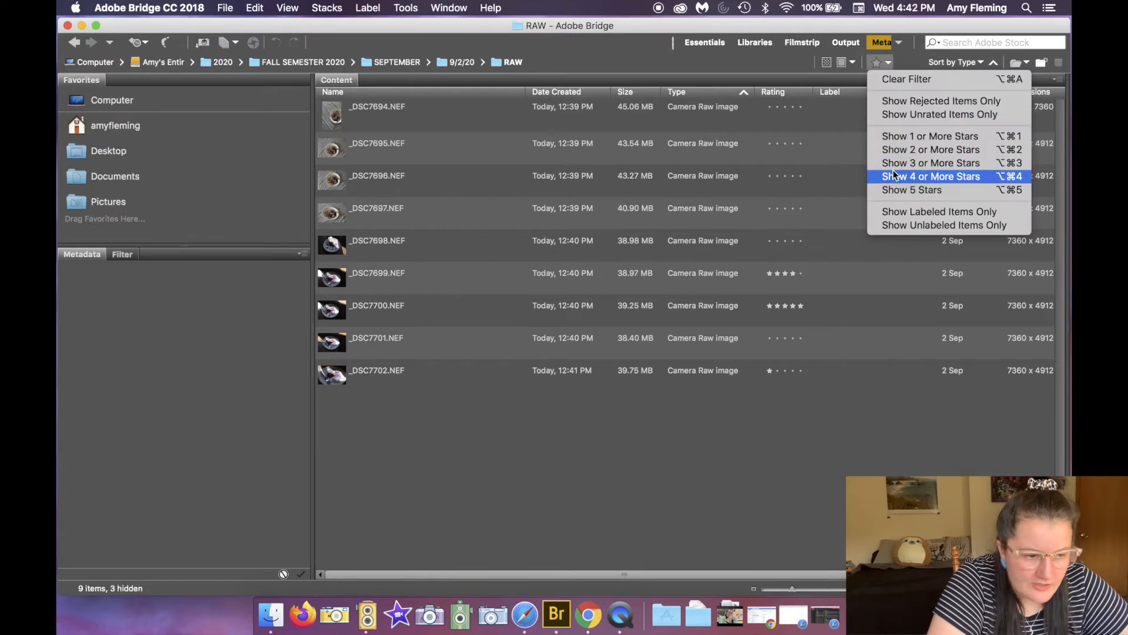
left_click(888, 190)
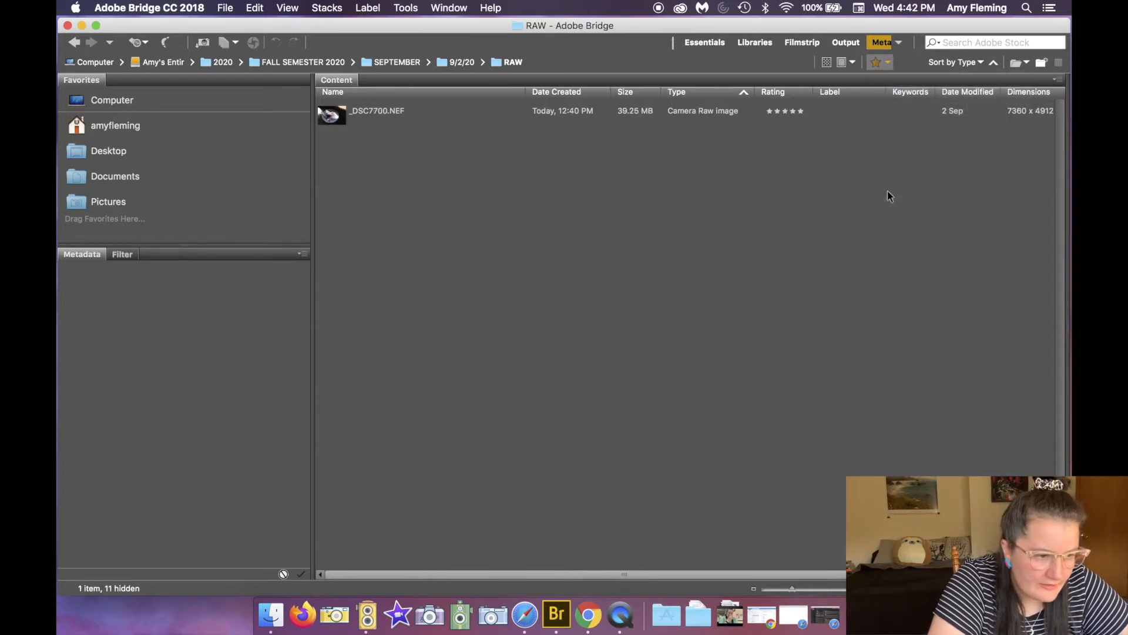
left_click(400, 116)
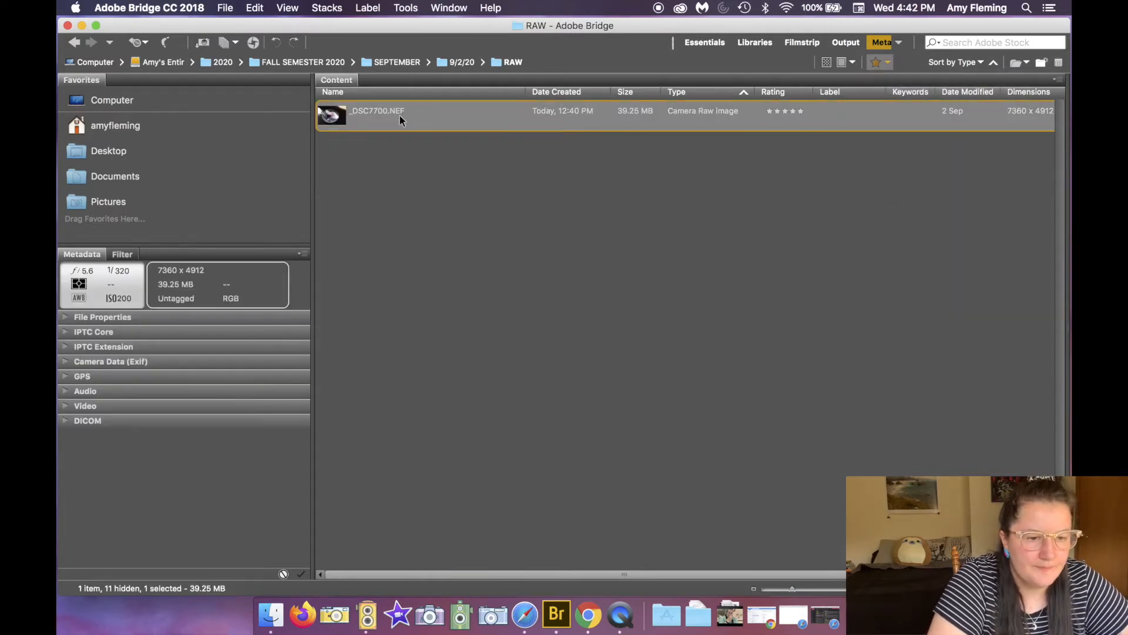
Step: Return to the Filmstrip workspace and filter to photos with four or more stars
left_click(796, 45)
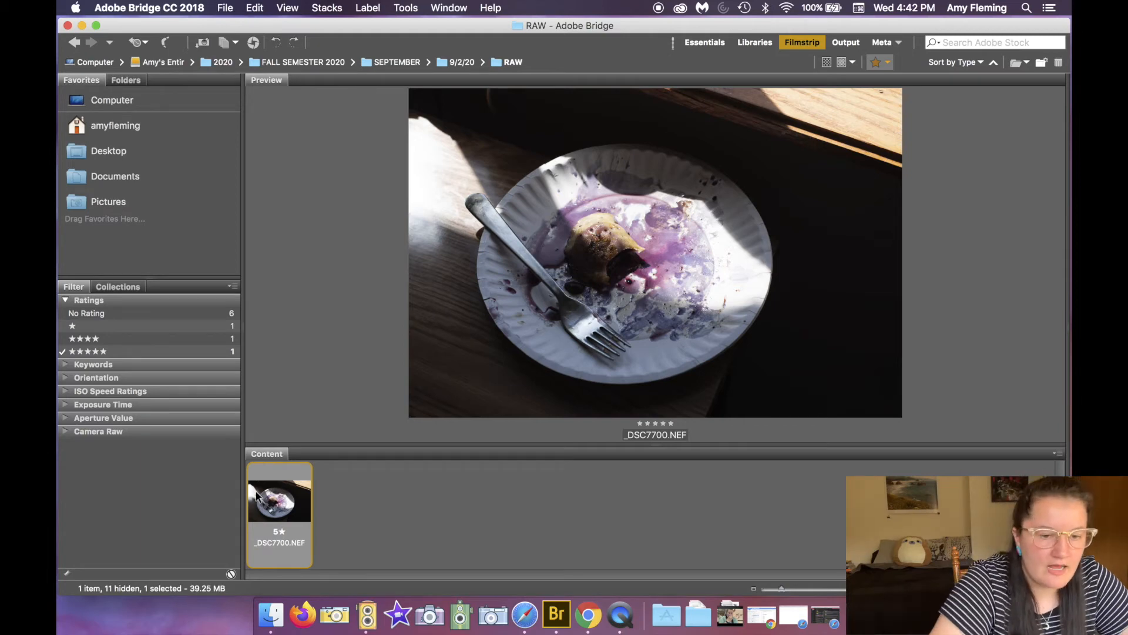
left_click(888, 63)
left_click(888, 176)
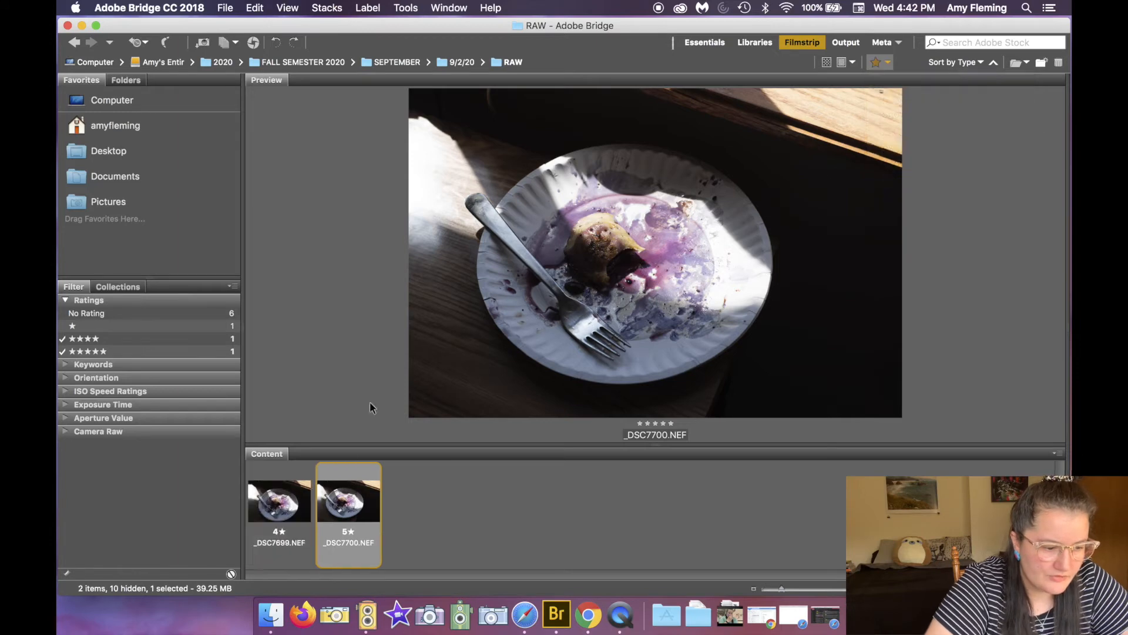
Step: Select _DSC7699 and _DSC7700 and open them in Camera Raw
left_click(254, 520)
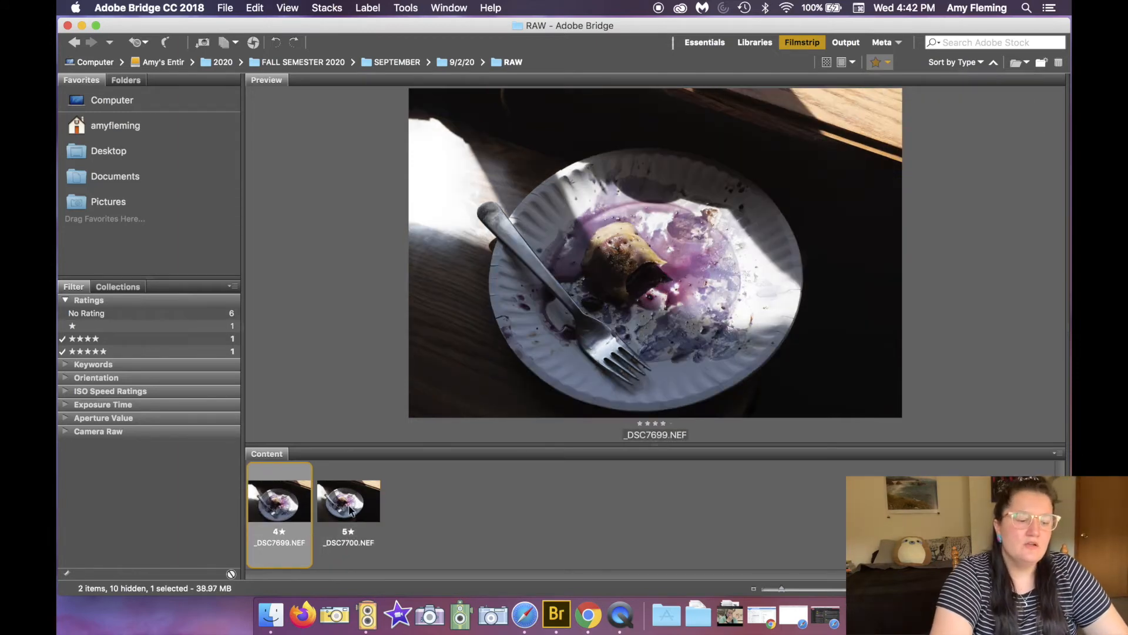
left_click(397, 509)
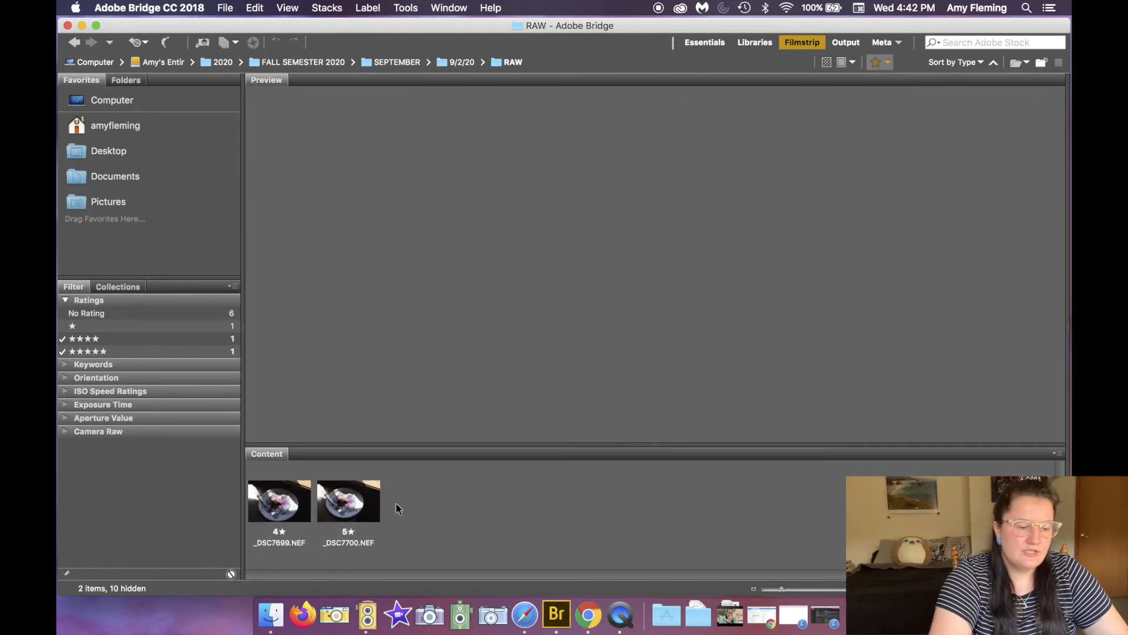
left_click(273, 513)
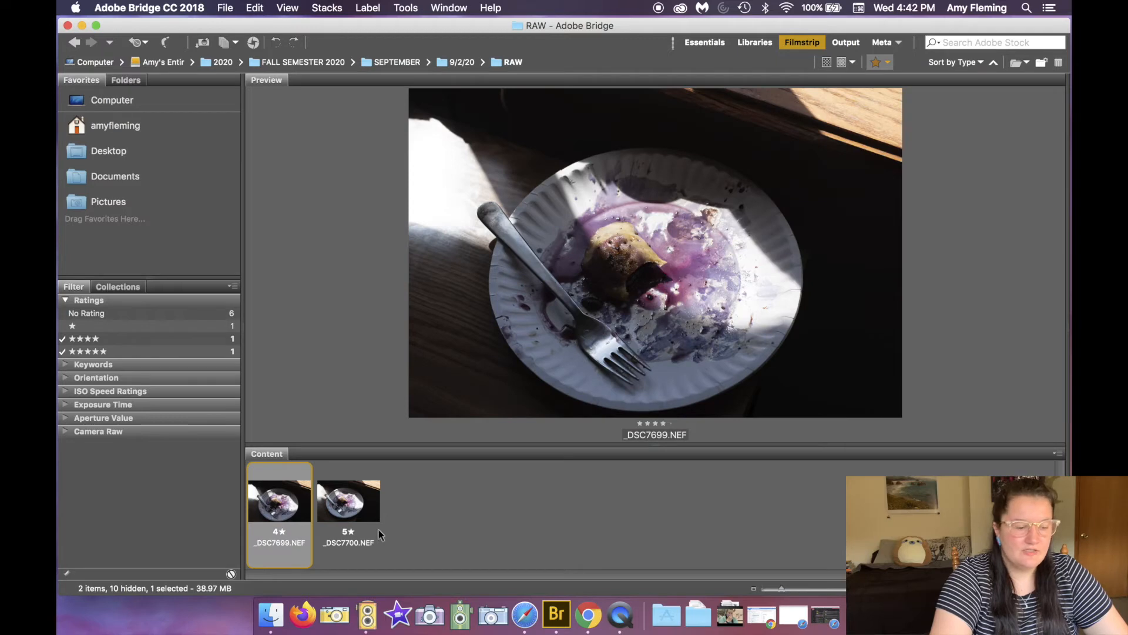
left_click(420, 538)
left_click(256, 504)
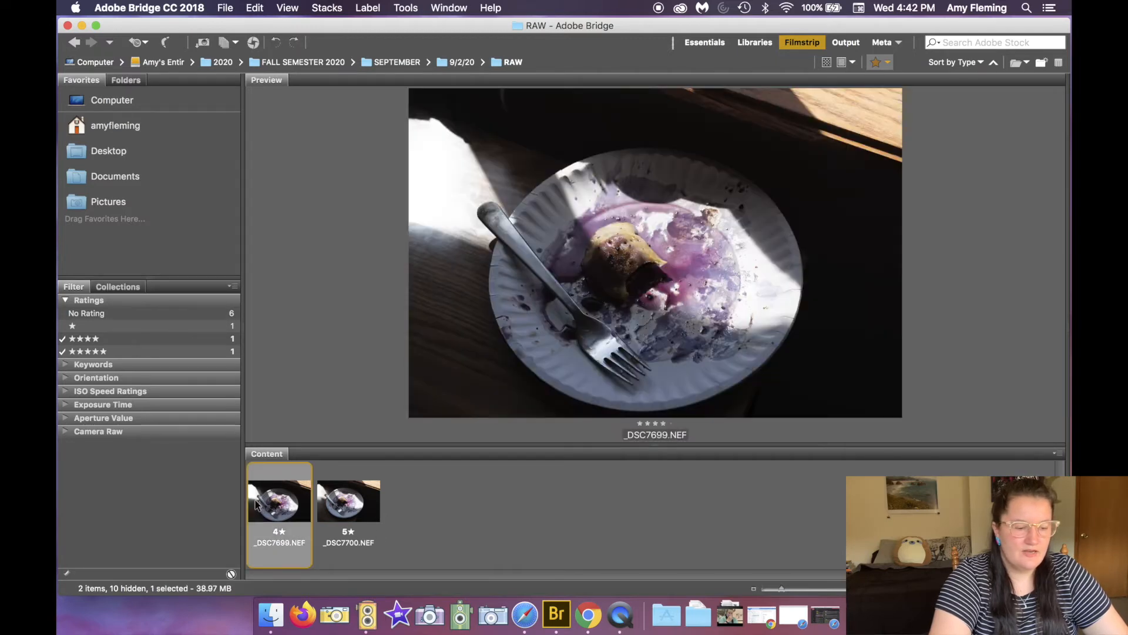
left_click(361, 498, "shift")
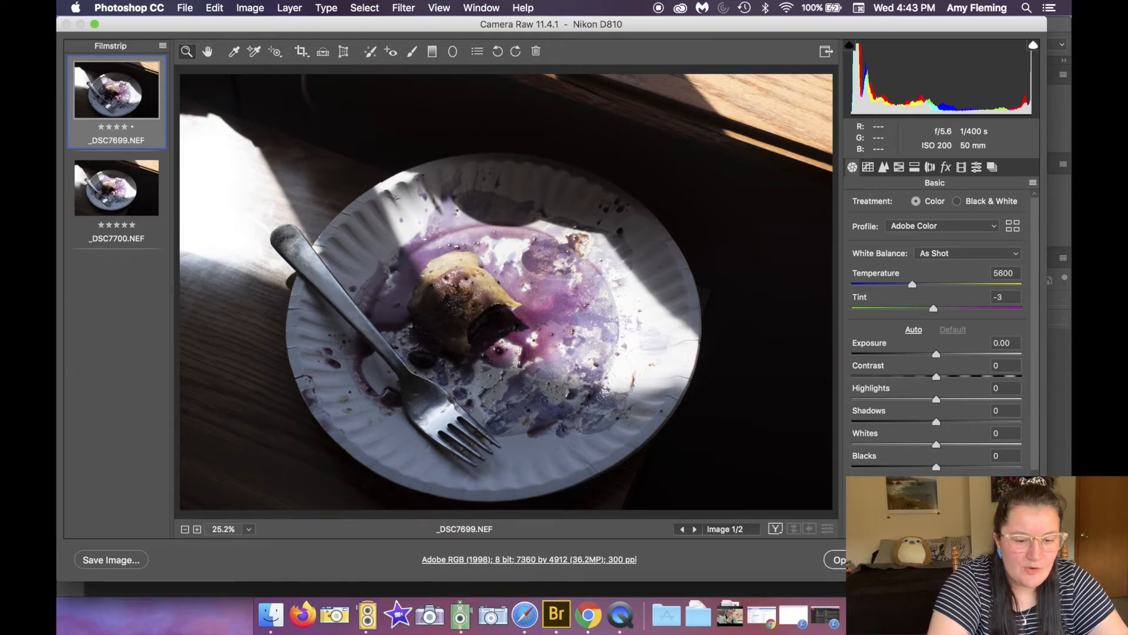
Step: Try raising exposure to +1.00 and highlights to -13 on _DSC7699, then reset the adjustments to default
mouse_move(936, 354)
left_mouse_down()
mouse_move(971, 354)
mouse_move(953, 354)
left_mouse_up()
mouse_move(936, 399)
left_mouse_down()
mouse_move(904, 401)
mouse_move(924, 401)
left_mouse_up()
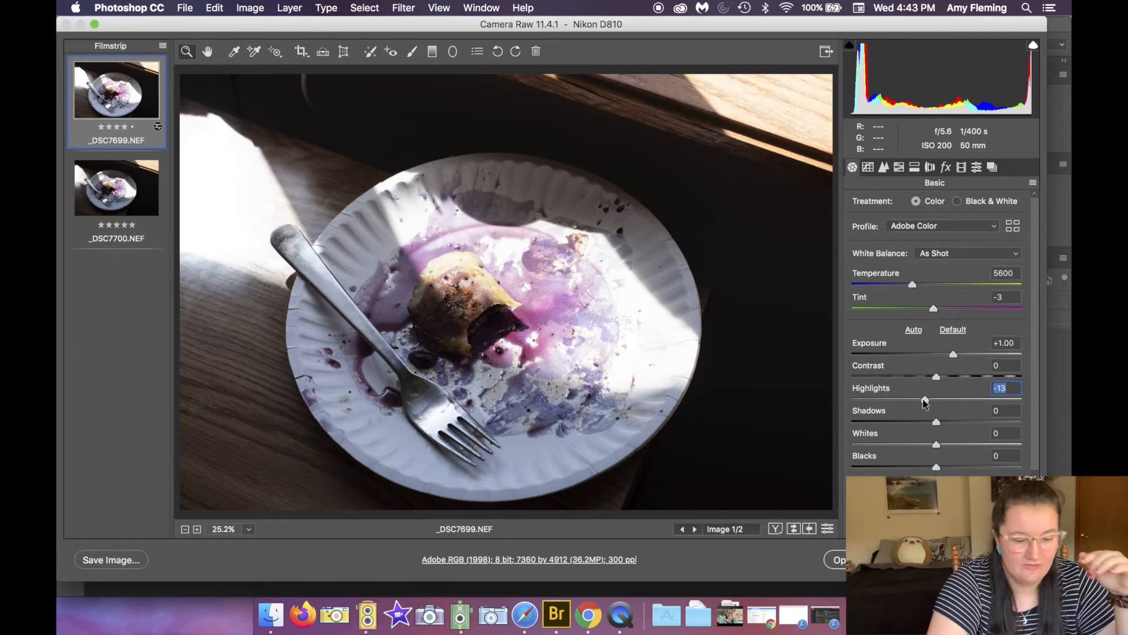
left_click(954, 333)
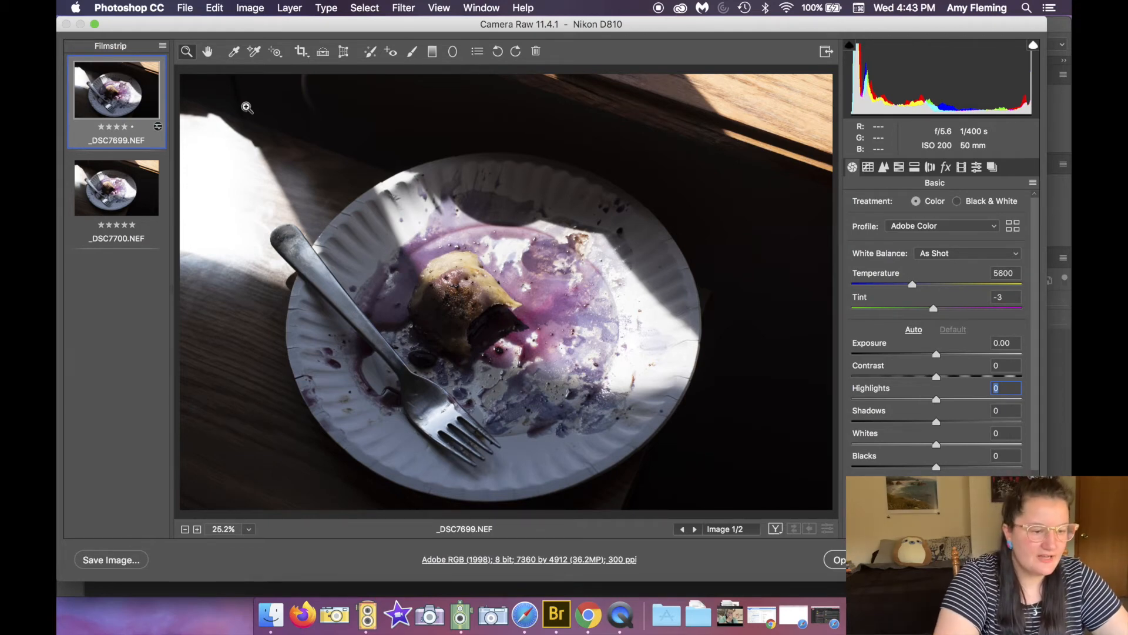
left_click(142, 188)
left_click(118, 94)
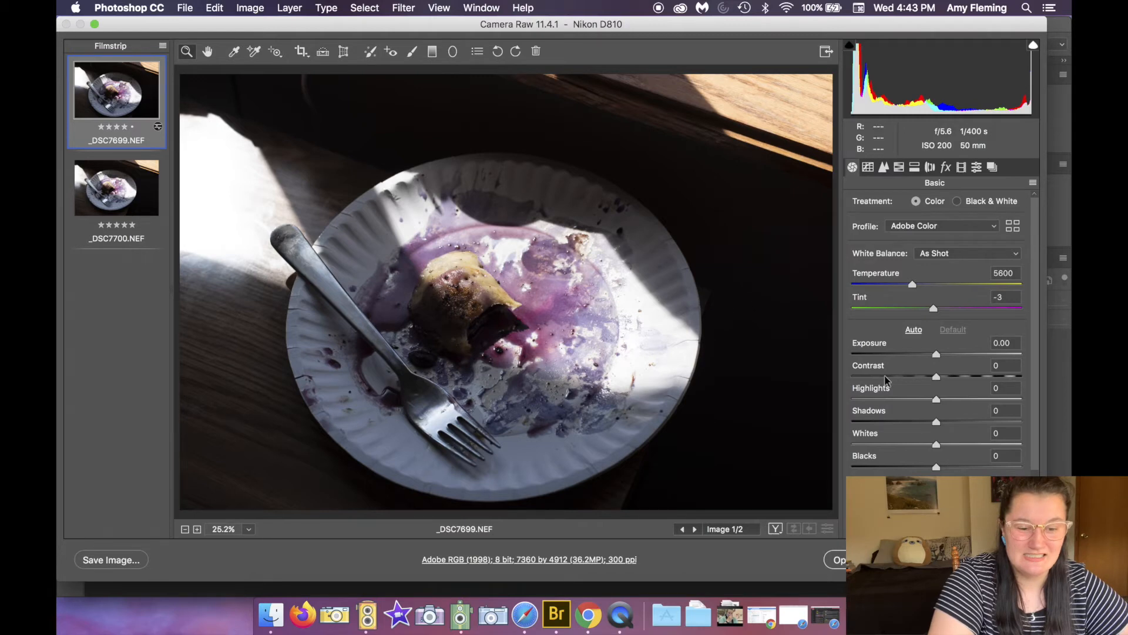
left_click_drag(937, 353, 955, 355)
double_click(954, 355)
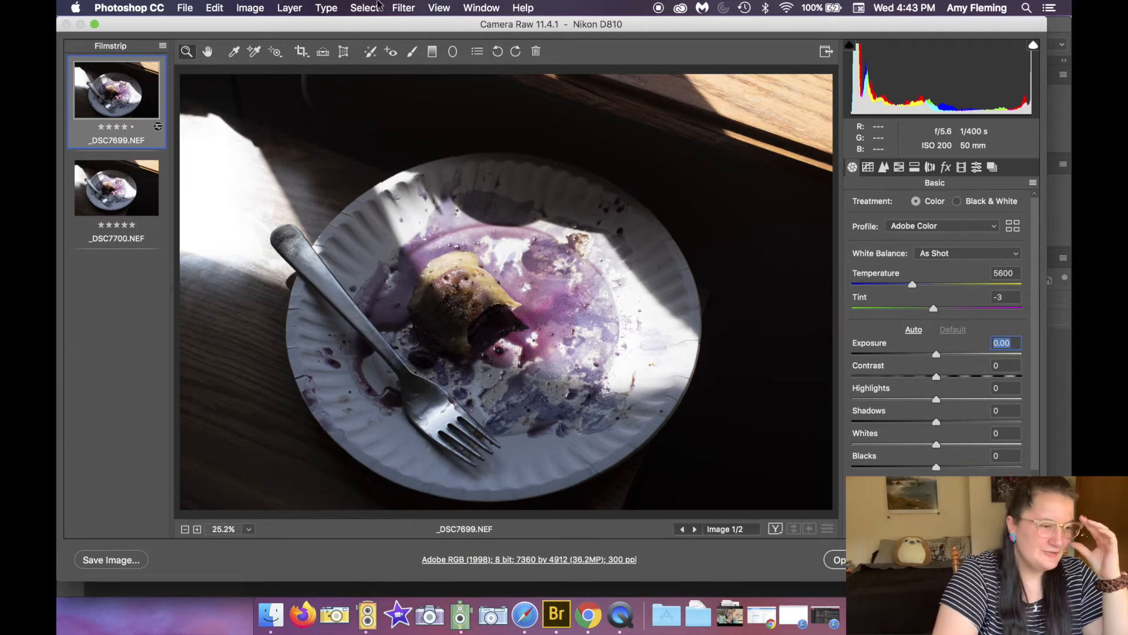
Step: Select both images in the filmstrip and open the save options for them
left_click(158, 267)
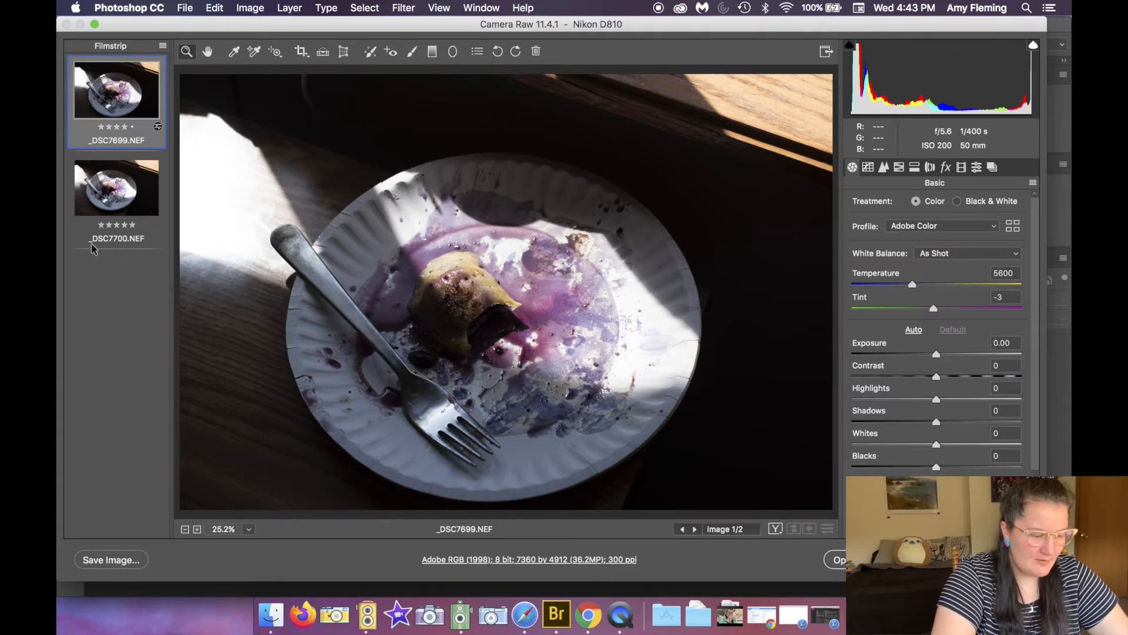
left_click(116, 196, "shift")
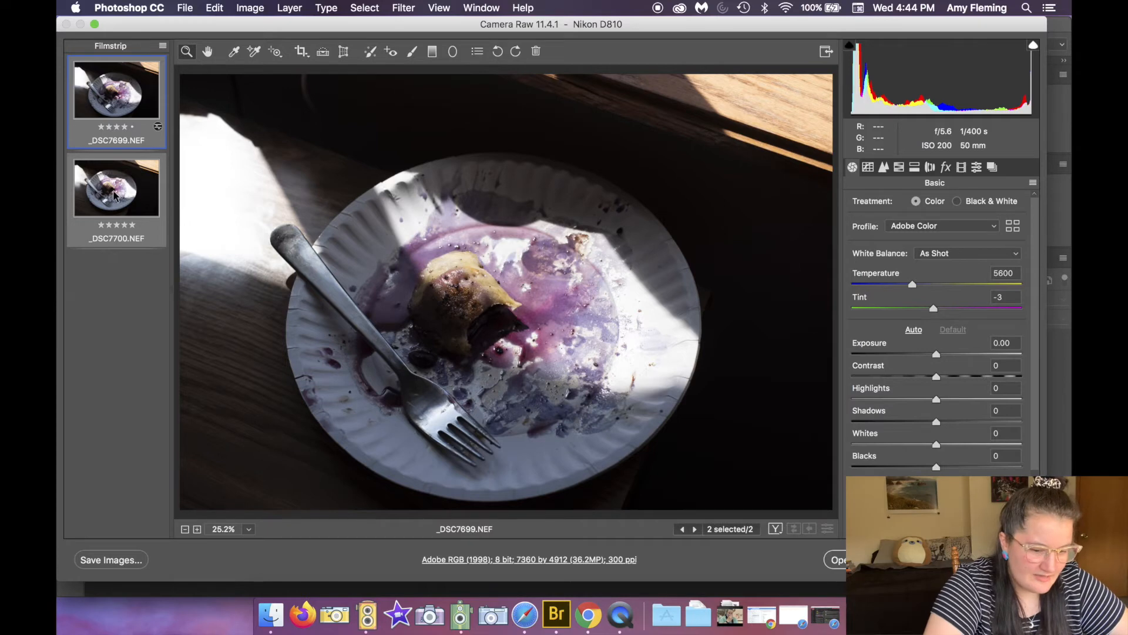
left_click(107, 561)
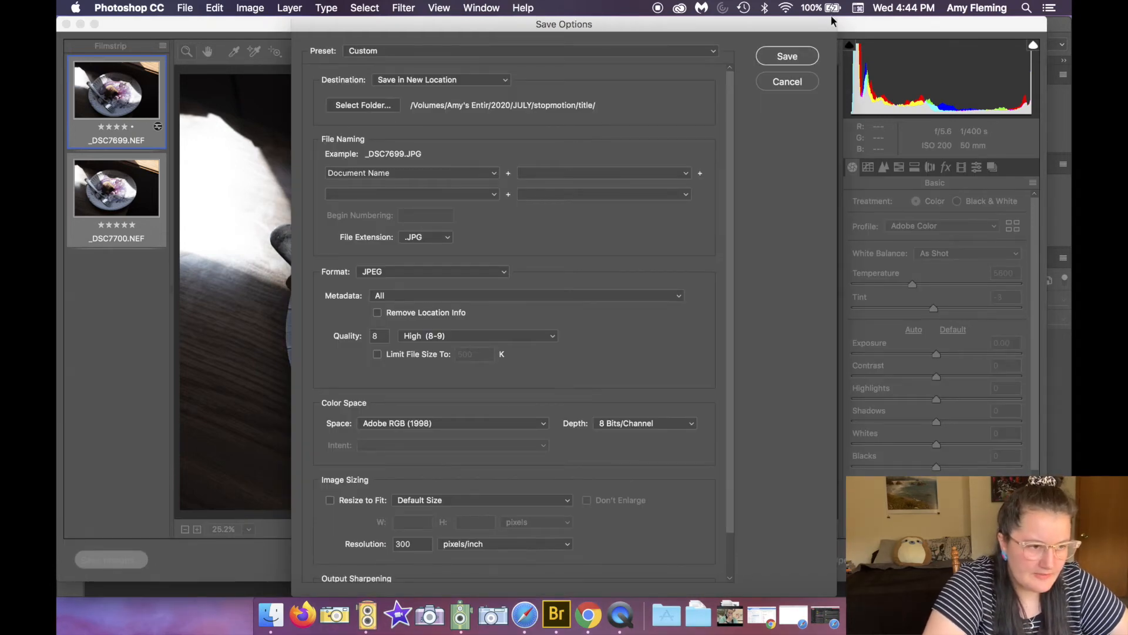
Step: Set the save destination to a new folder named FINAL inside 2020 > FALL SEMESTER 2020 > SEPTEMBER > 9/2/20
left_click_drag(819, 29, 831, 23)
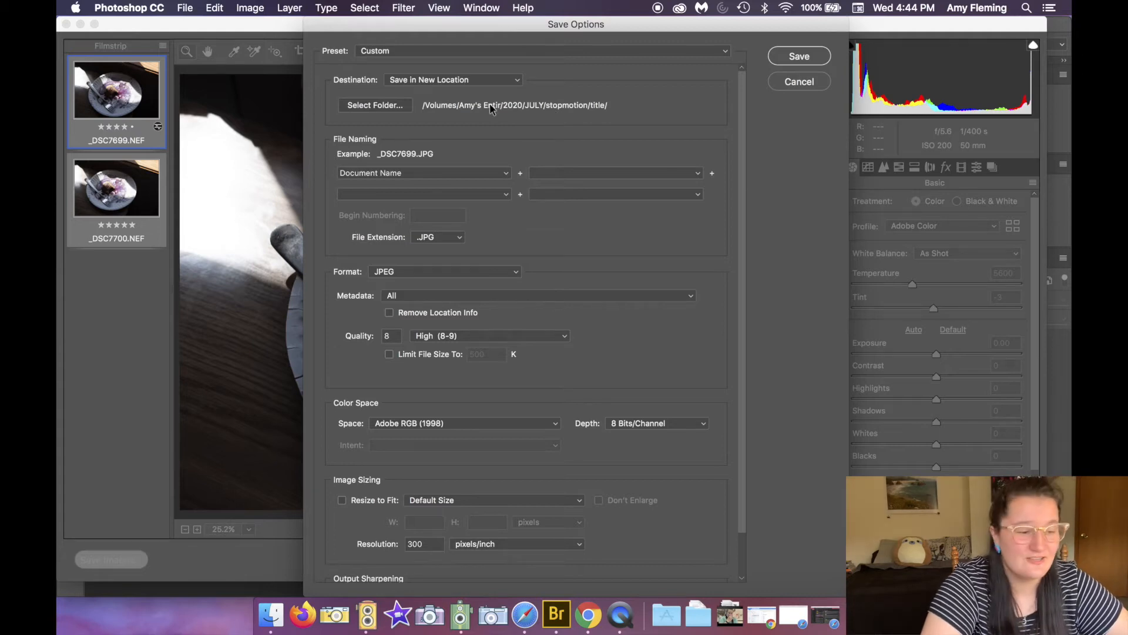
left_click(377, 108)
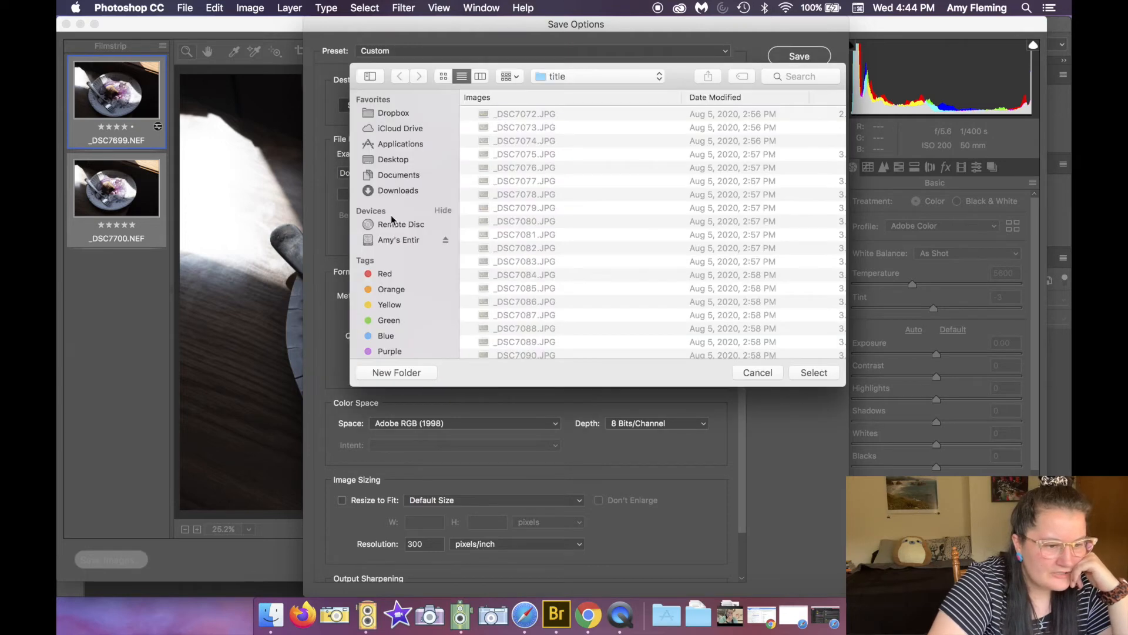
left_click(391, 241)
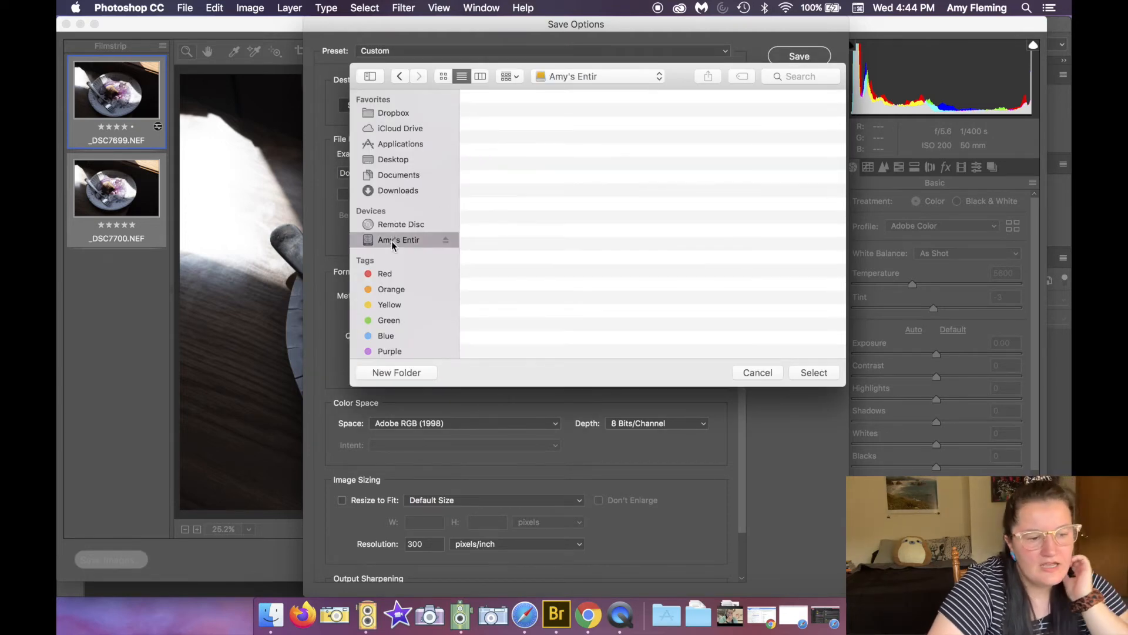
double_click(509, 155)
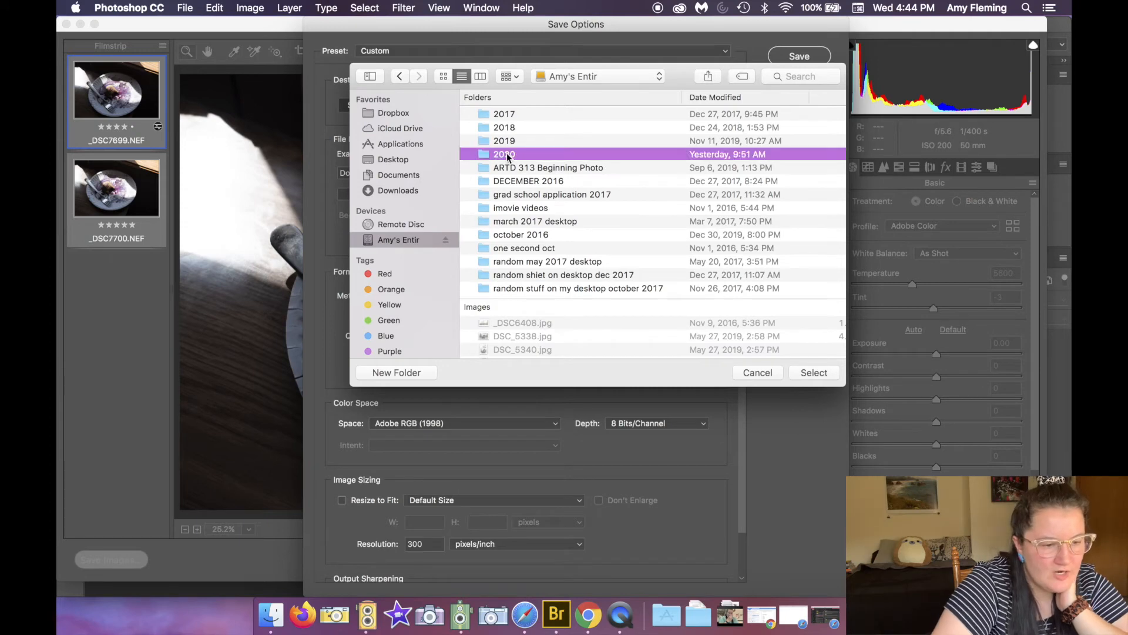
double_click(529, 126)
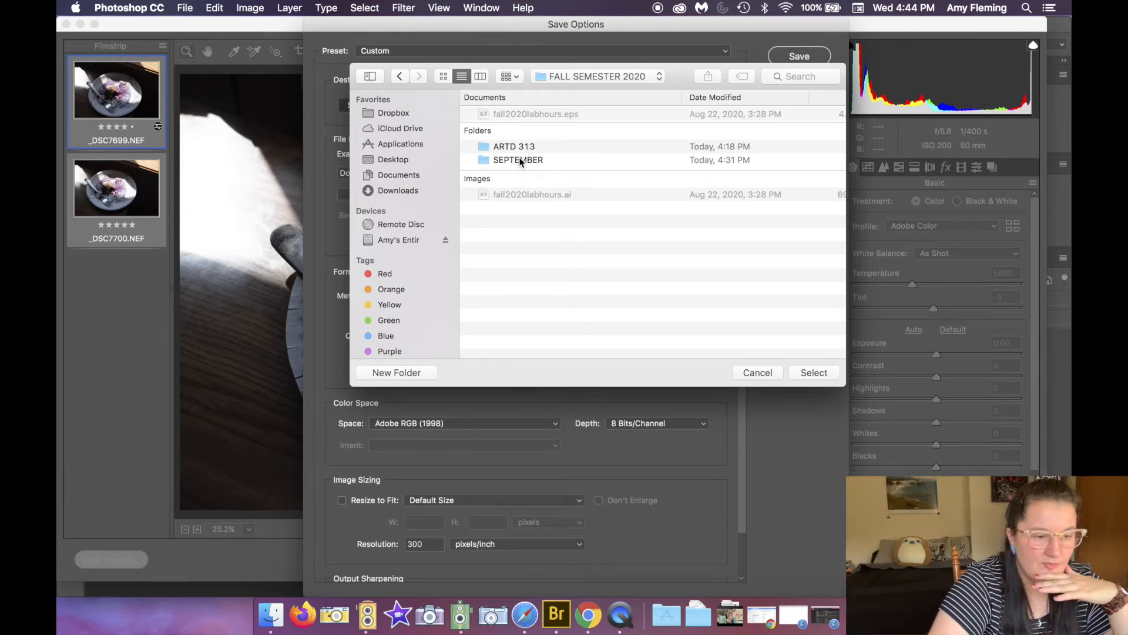
double_click(518, 160)
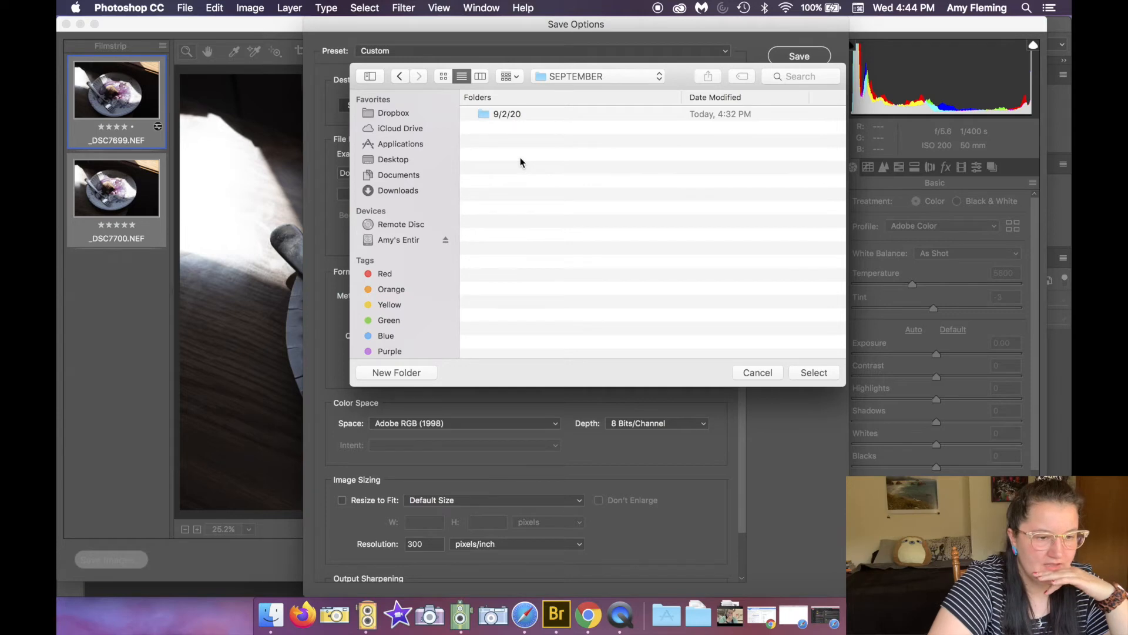
double_click(513, 118)
double_click(510, 115)
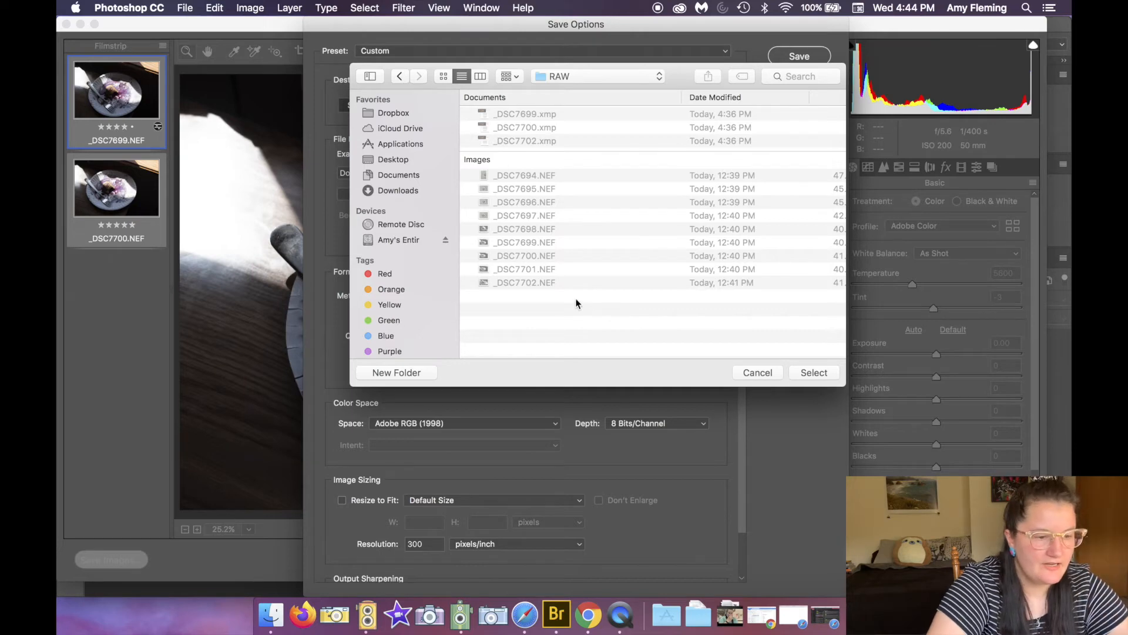
left_click(400, 77)
left_click(404, 370)
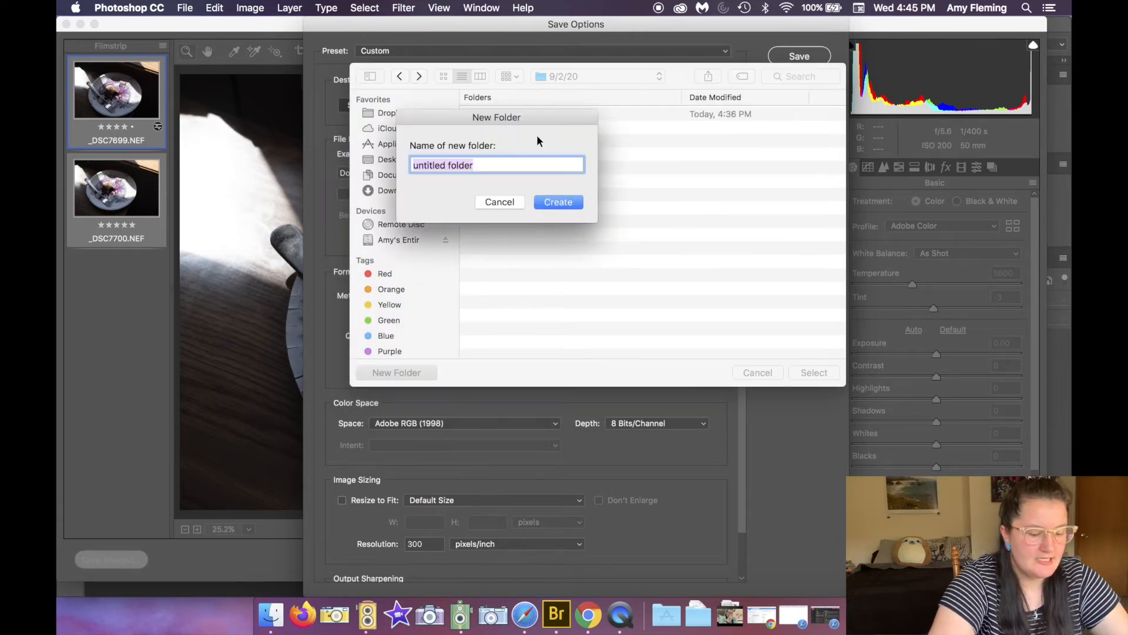
type("FINAL")
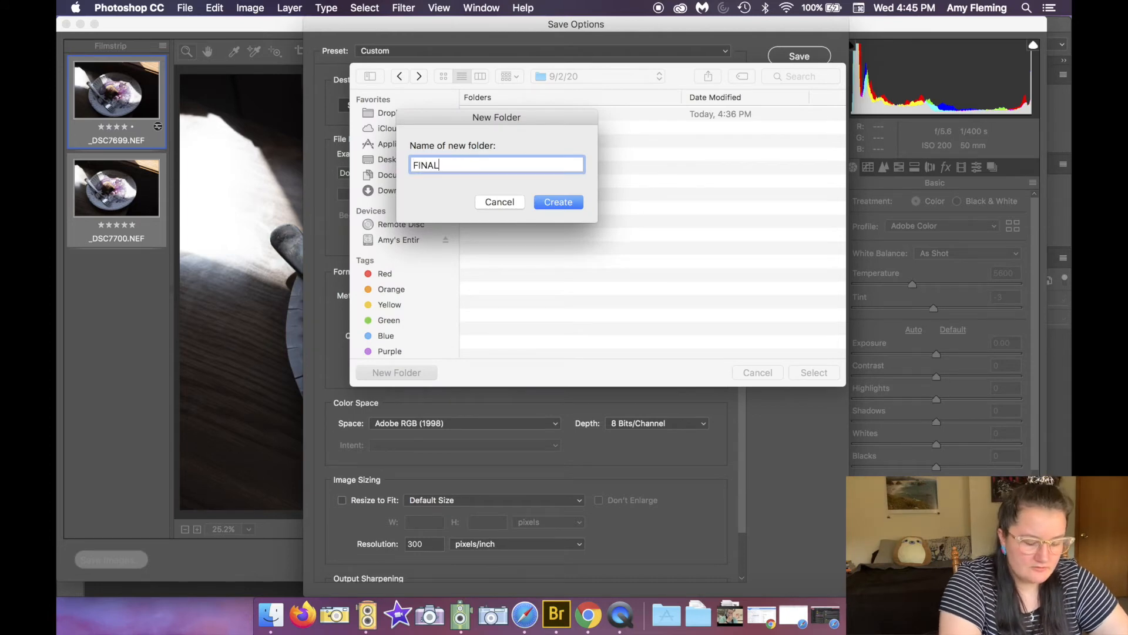
key("Return")
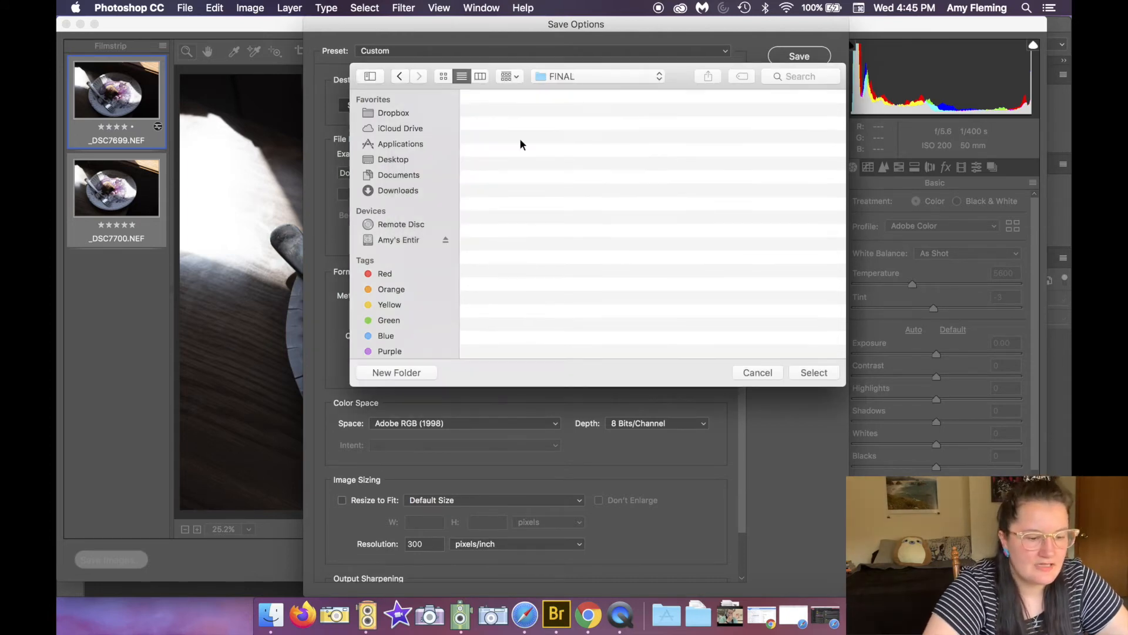
left_click(800, 374)
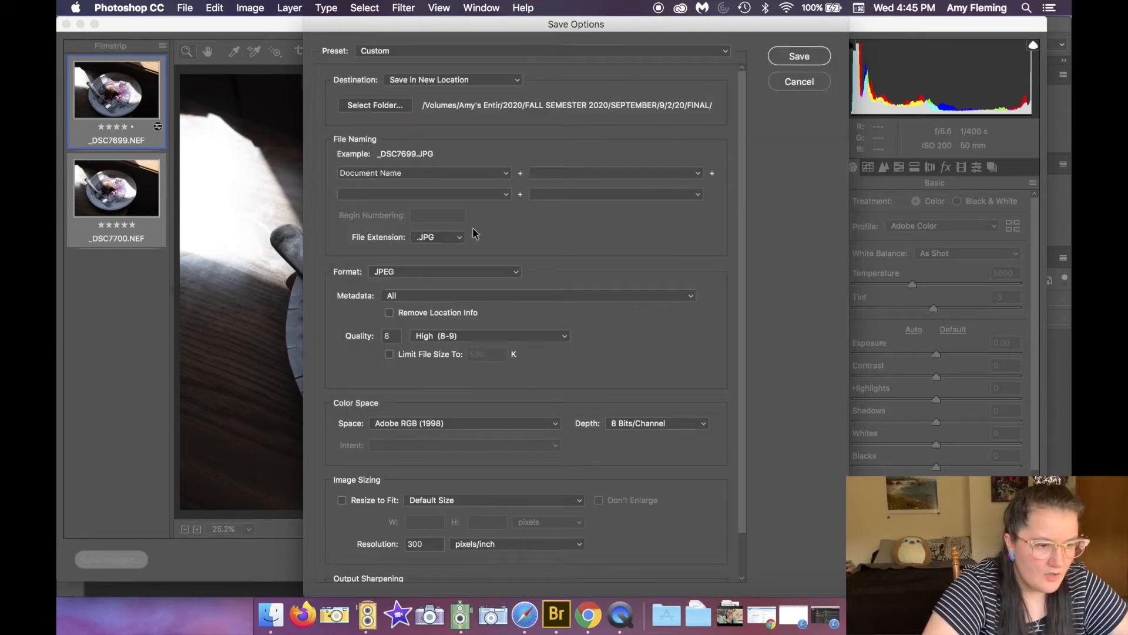
Step: Replace the document-name file naming with the photographer's surname followed by _Frozen
left_click(504, 176)
left_click(476, 174)
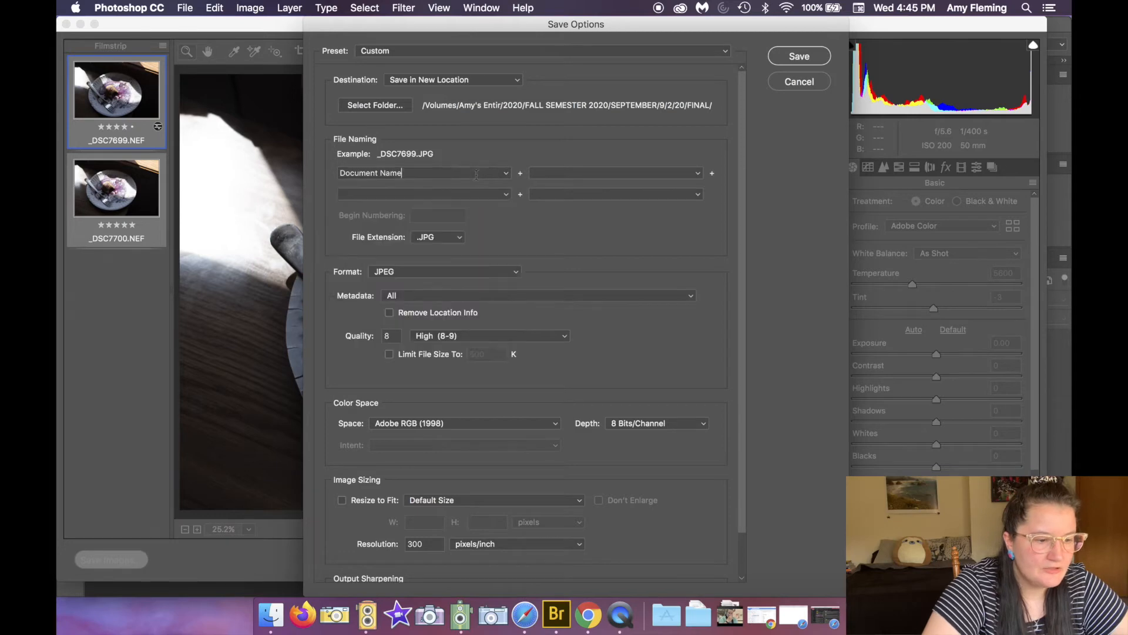
left_click_drag(415, 173, 318, 178)
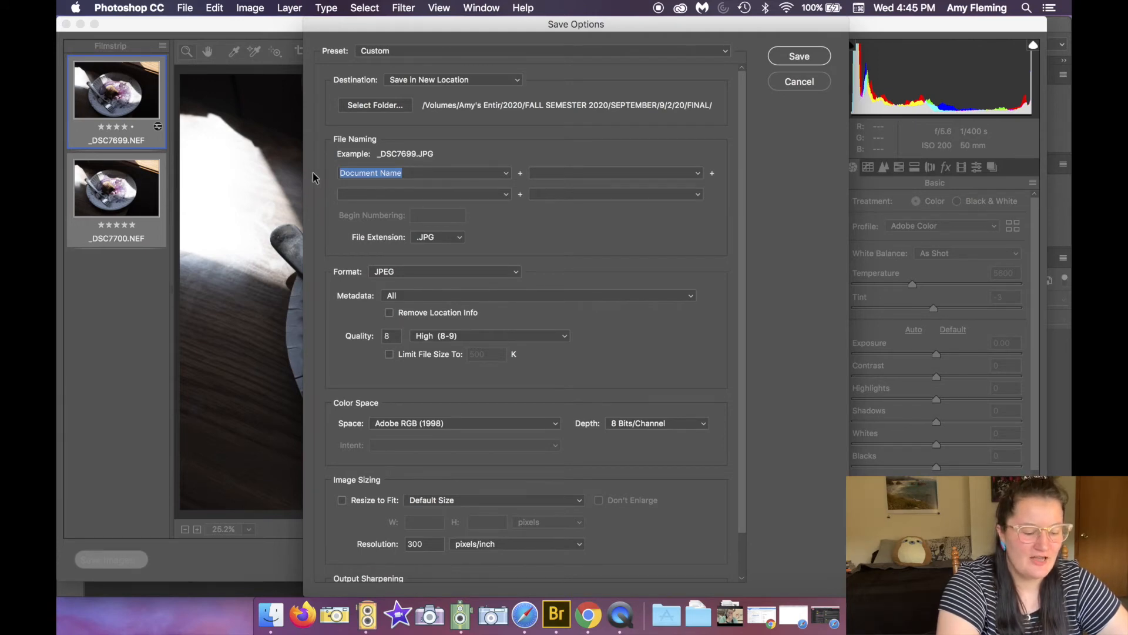
type("Flemi")
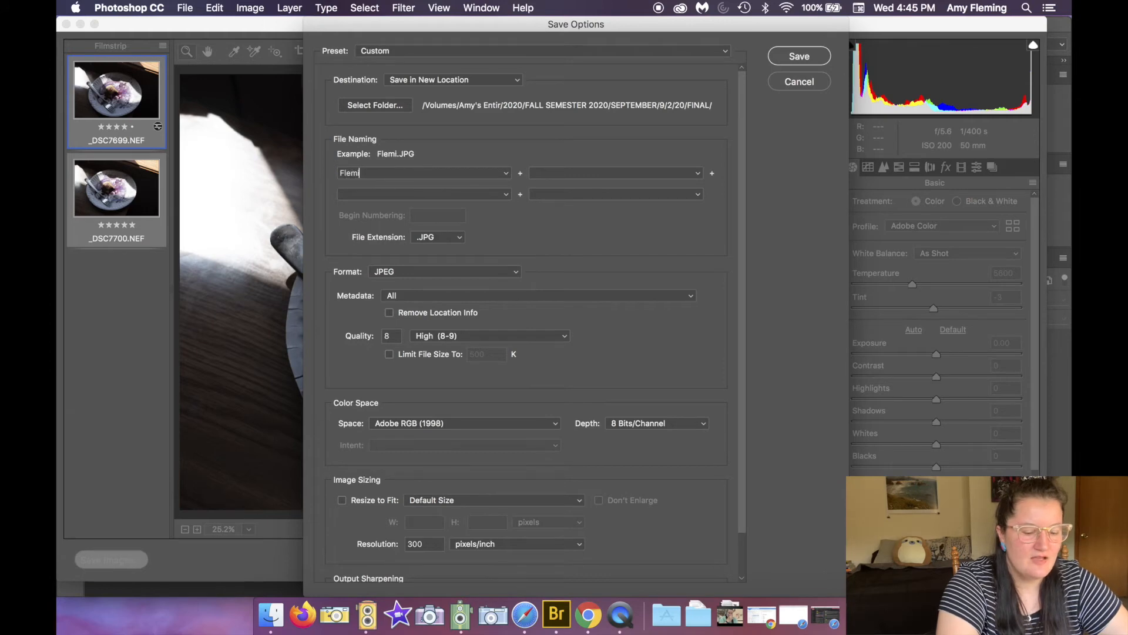
type("ng_")
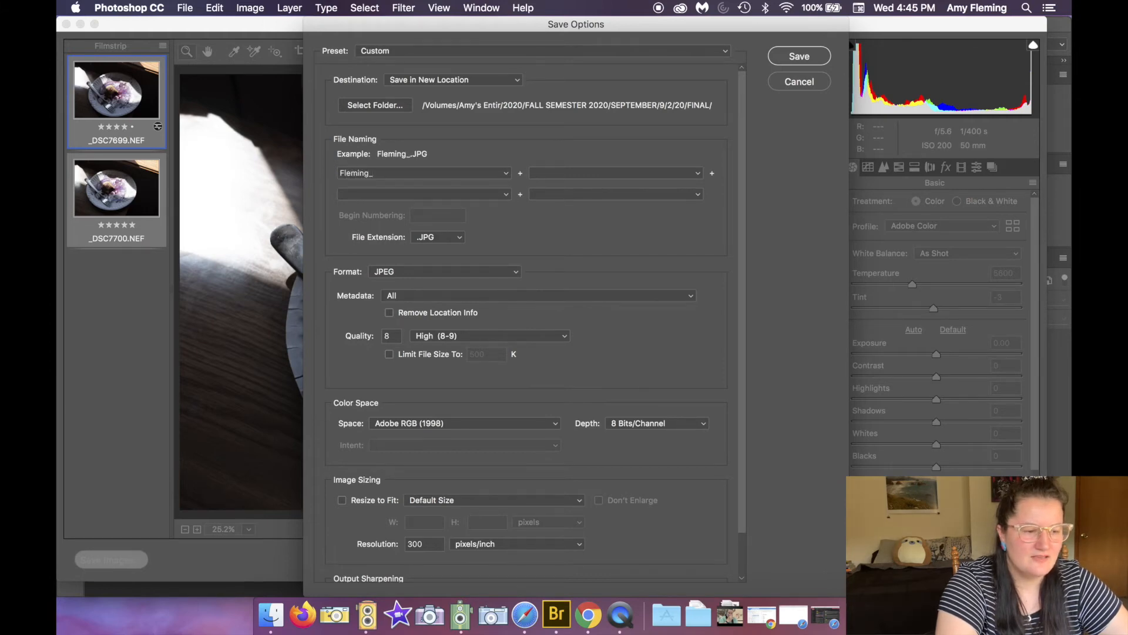
type("Fr")
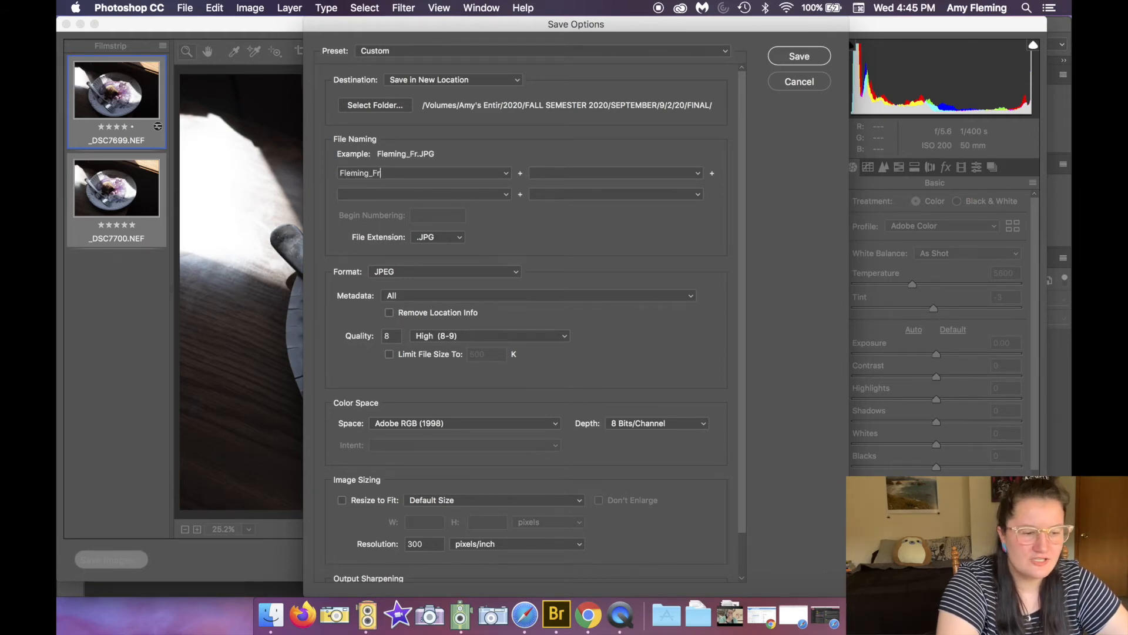
type("ozen")
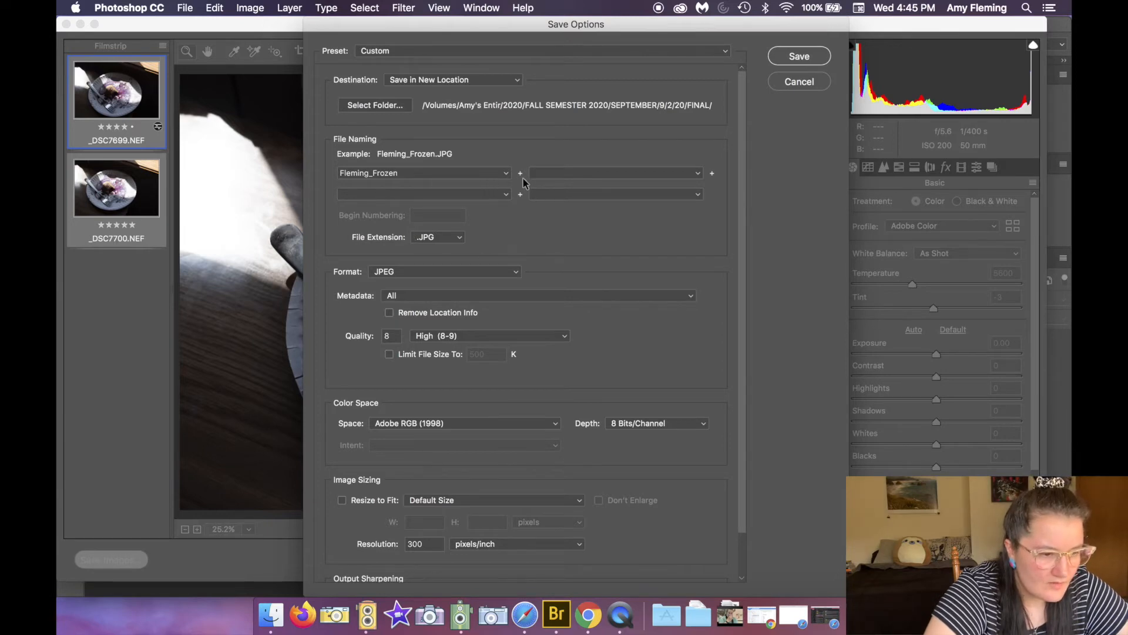
Step: Change the file extension to .DNG so the format becomes Digital Negative
left_click(427, 241)
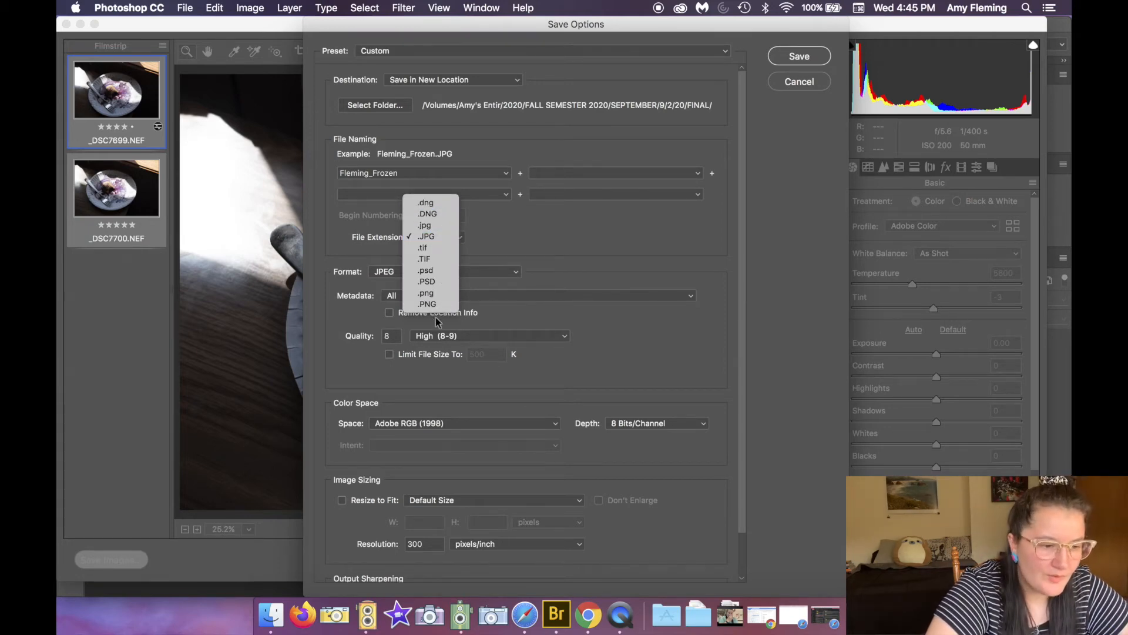
left_click(449, 217)
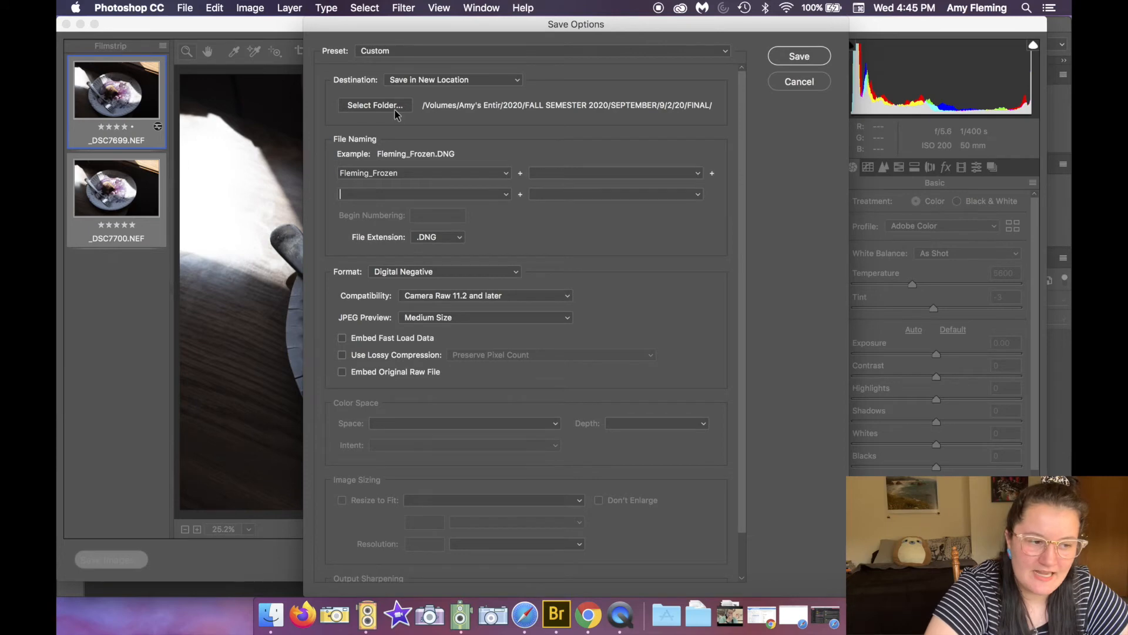
Step: Create a new folder named DNG inside 9/2/20, then keep FINAL selected as the destination folder
left_click(375, 105)
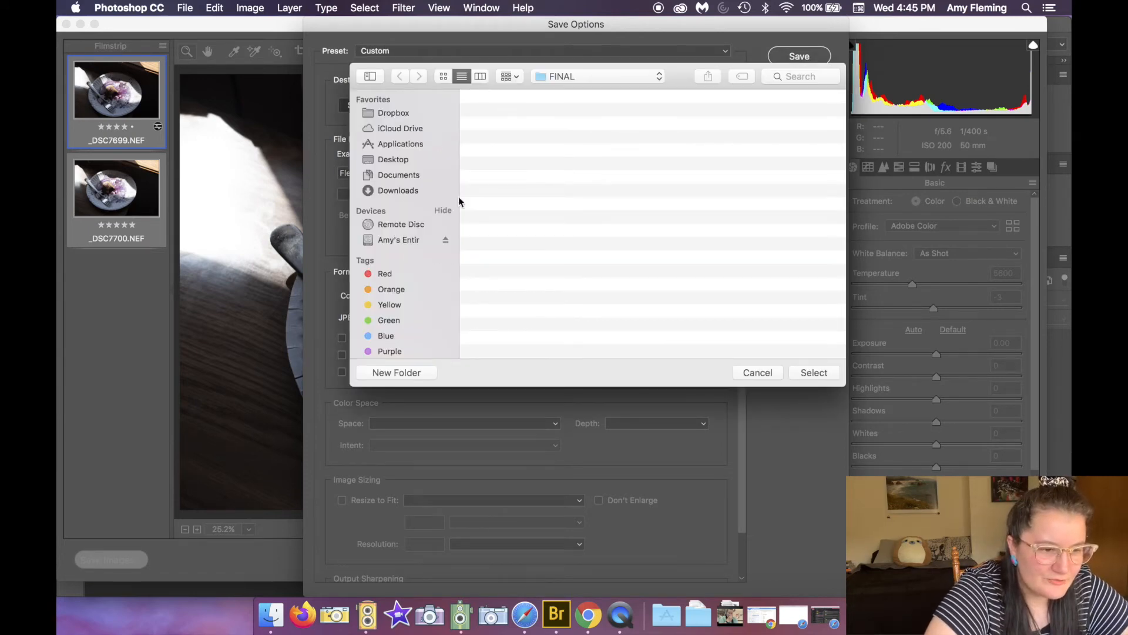
left_click(589, 73)
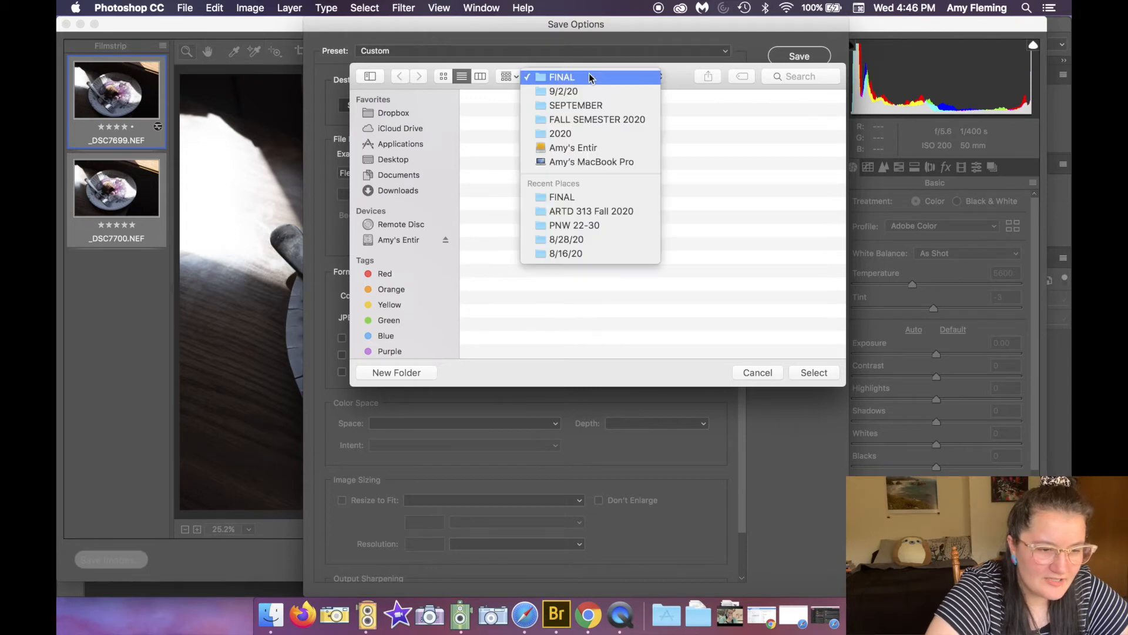
left_click(580, 93)
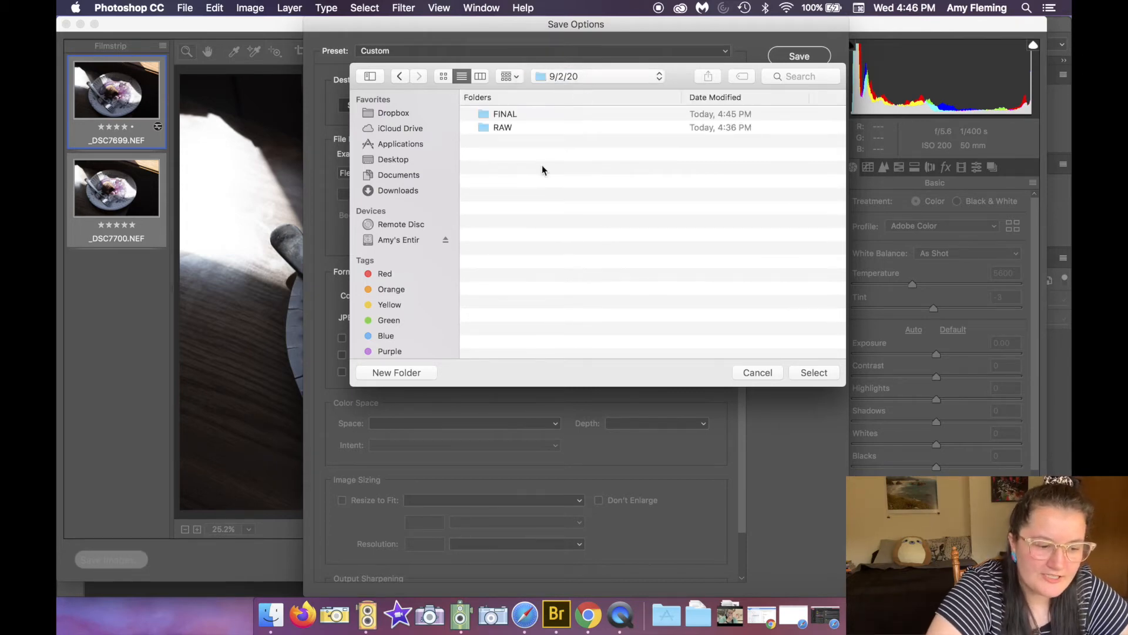
left_click(395, 373)
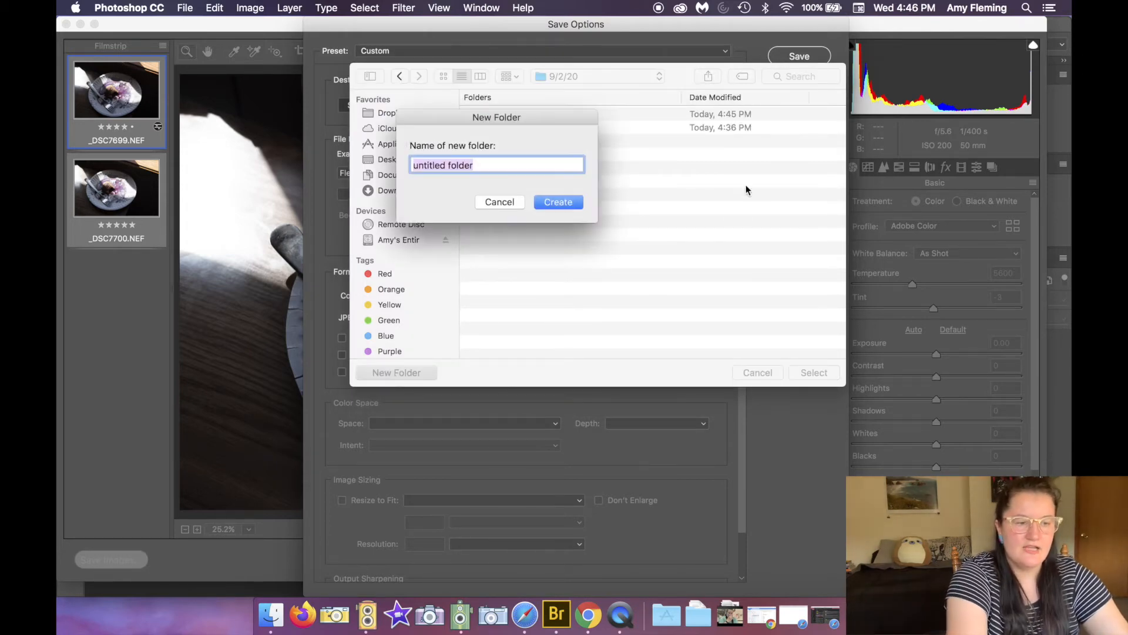
type("DNG")
key("Return")
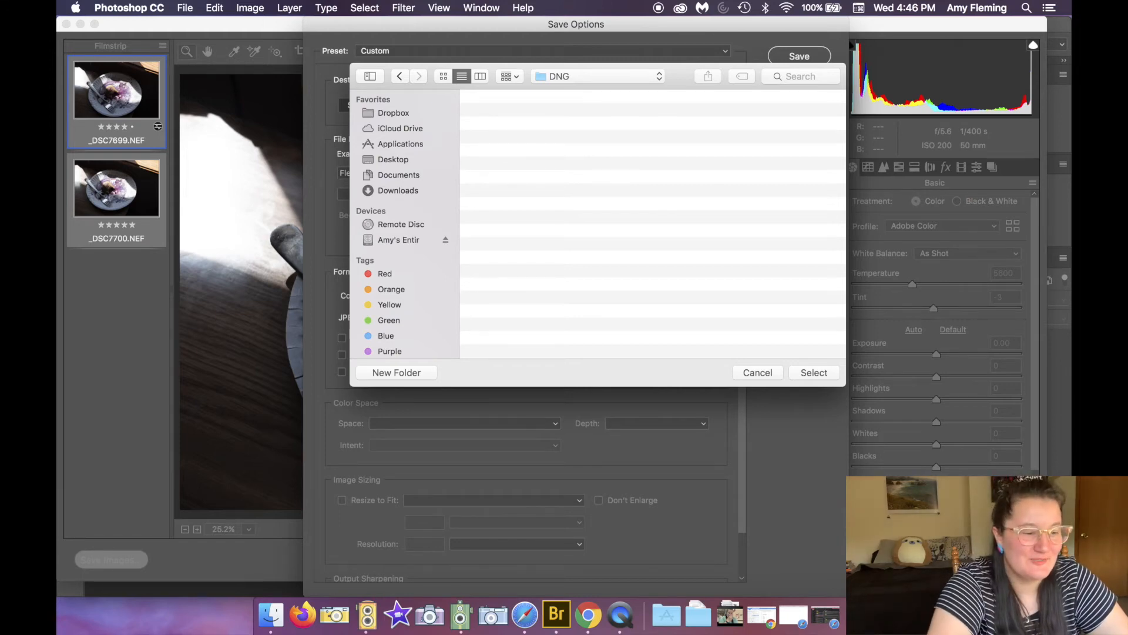
left_click(400, 77)
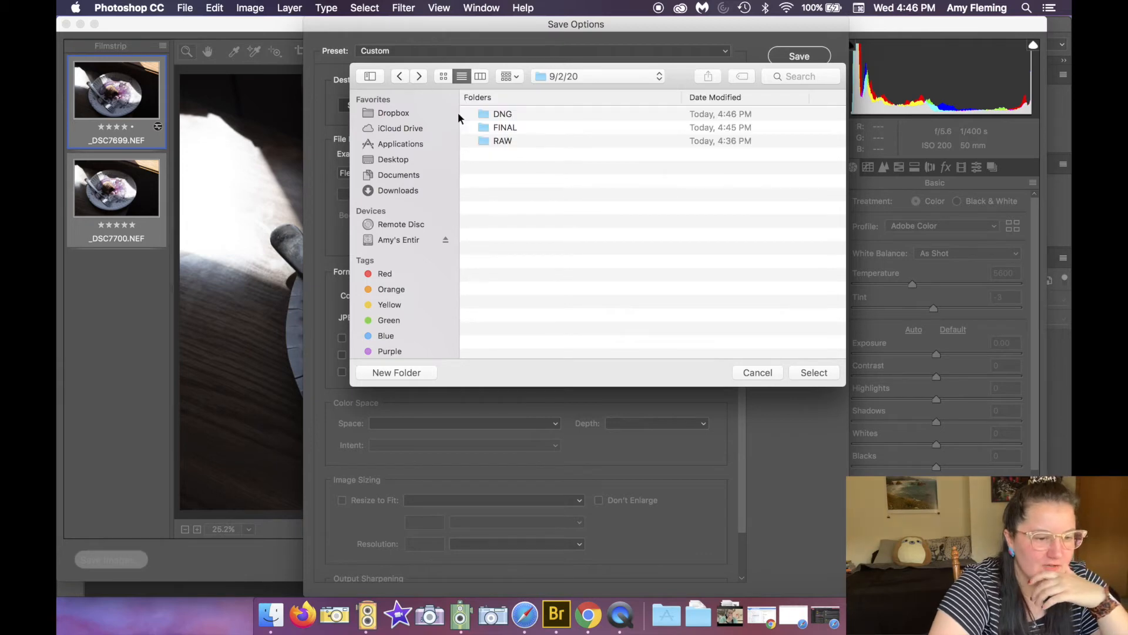
left_click(523, 128)
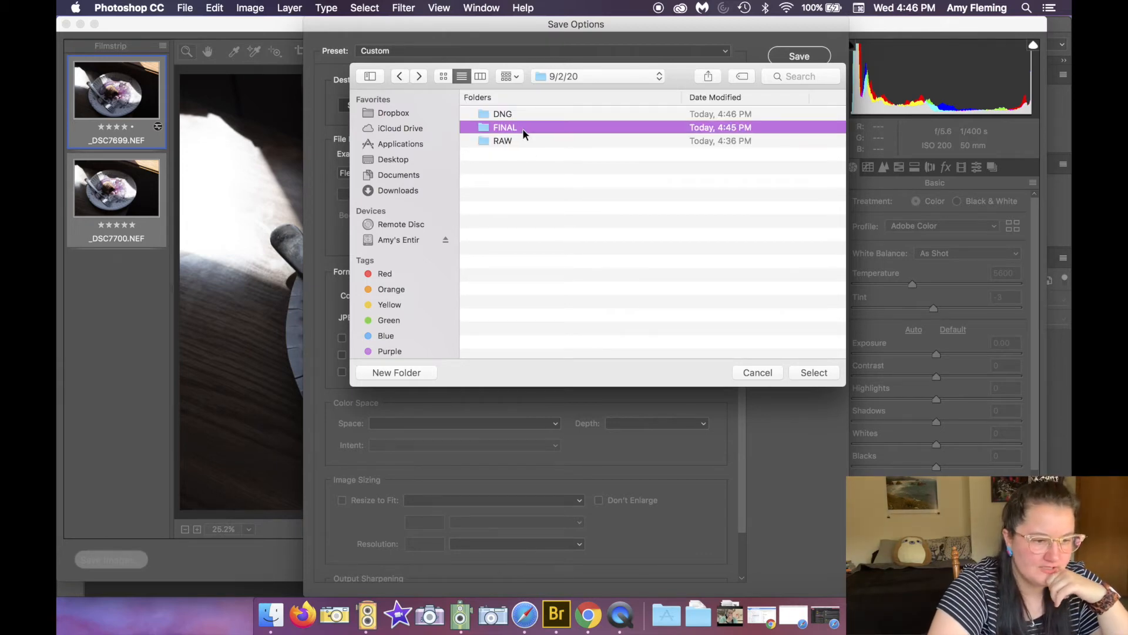
left_click(816, 375)
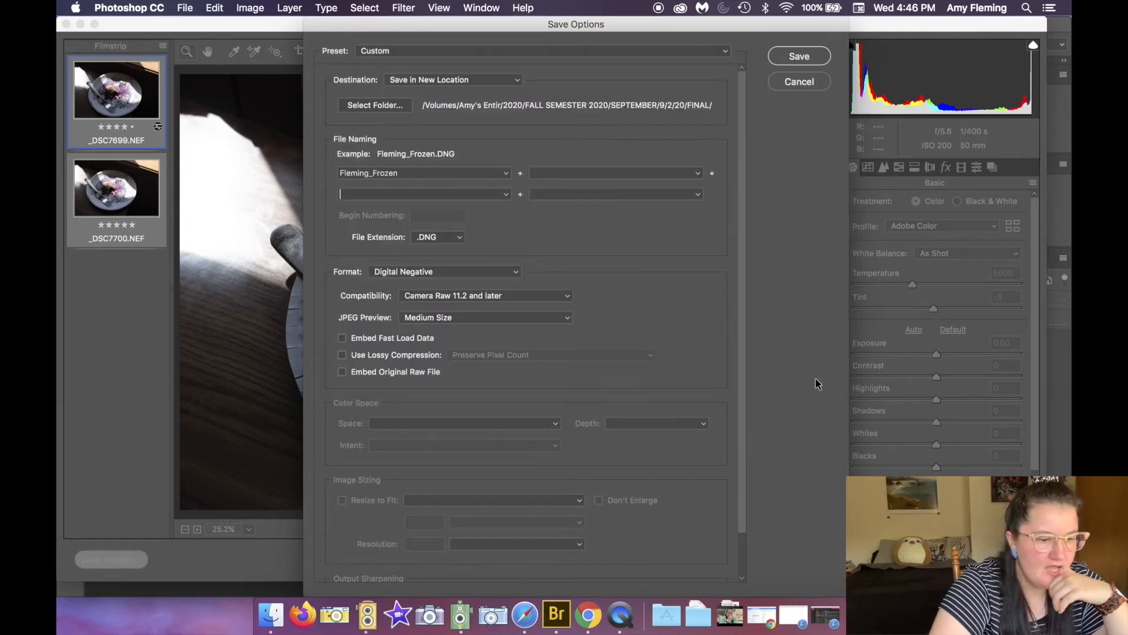
Step: Review the file extension choices and the Digital Negative save settings
left_click(425, 232)
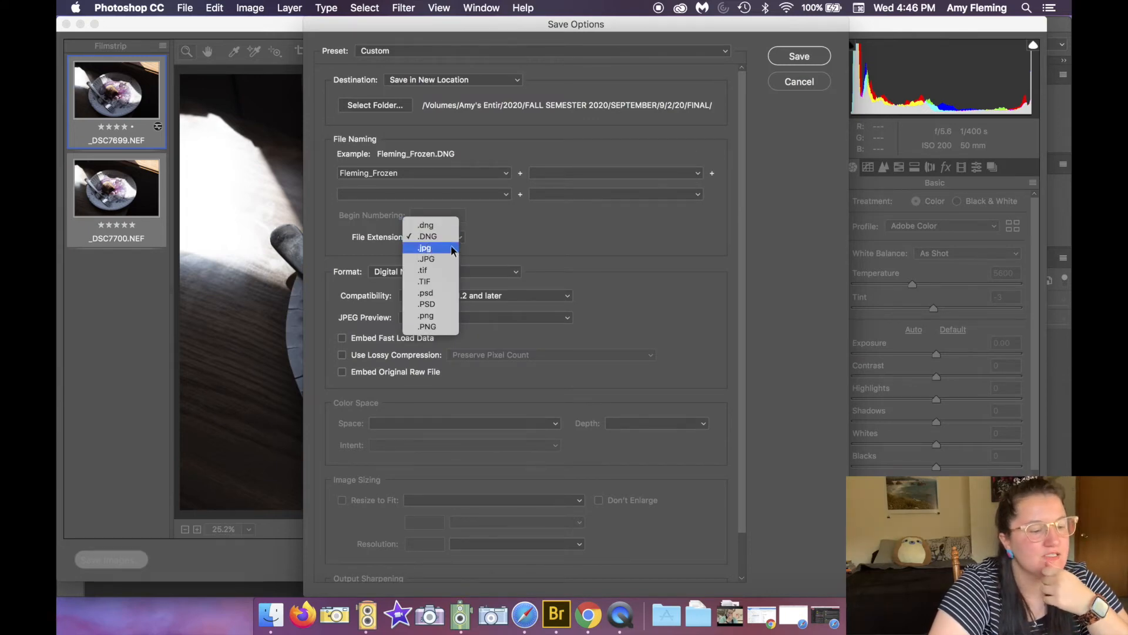
left_click(448, 240)
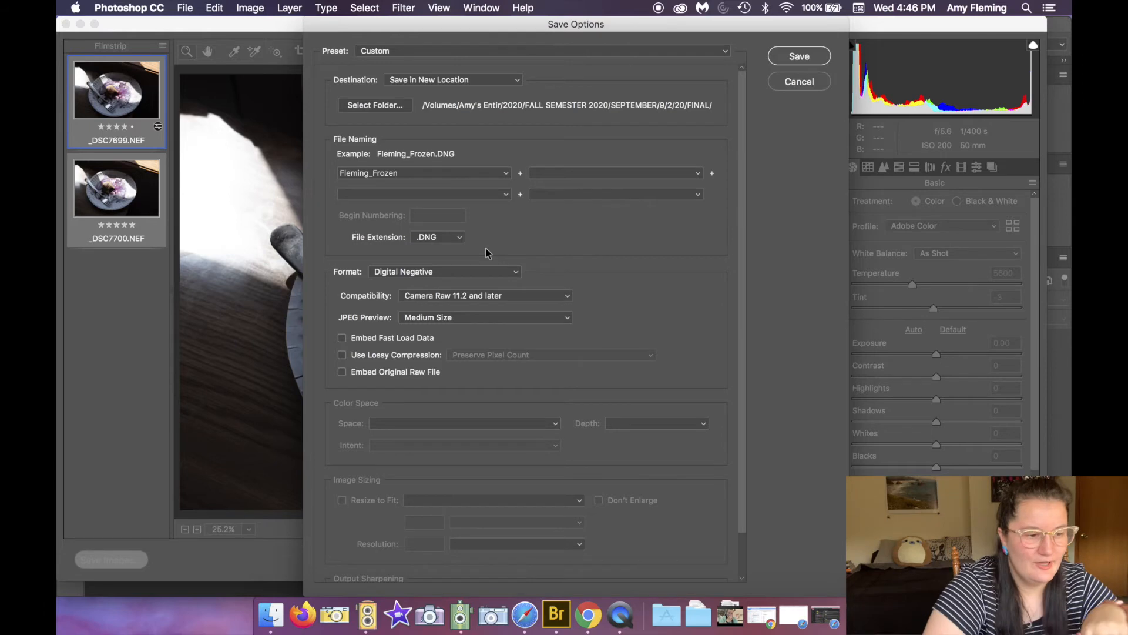
scroll(485, 252, "down", 2)
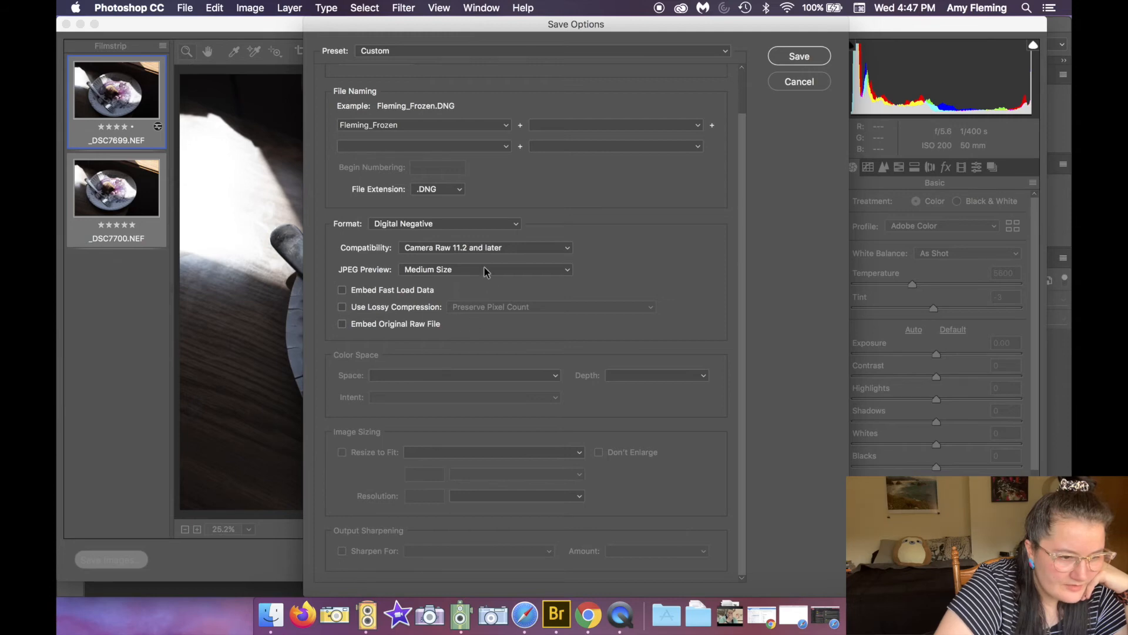
scroll(461, 259, "up", 1)
scroll(461, 259, "up", 2)
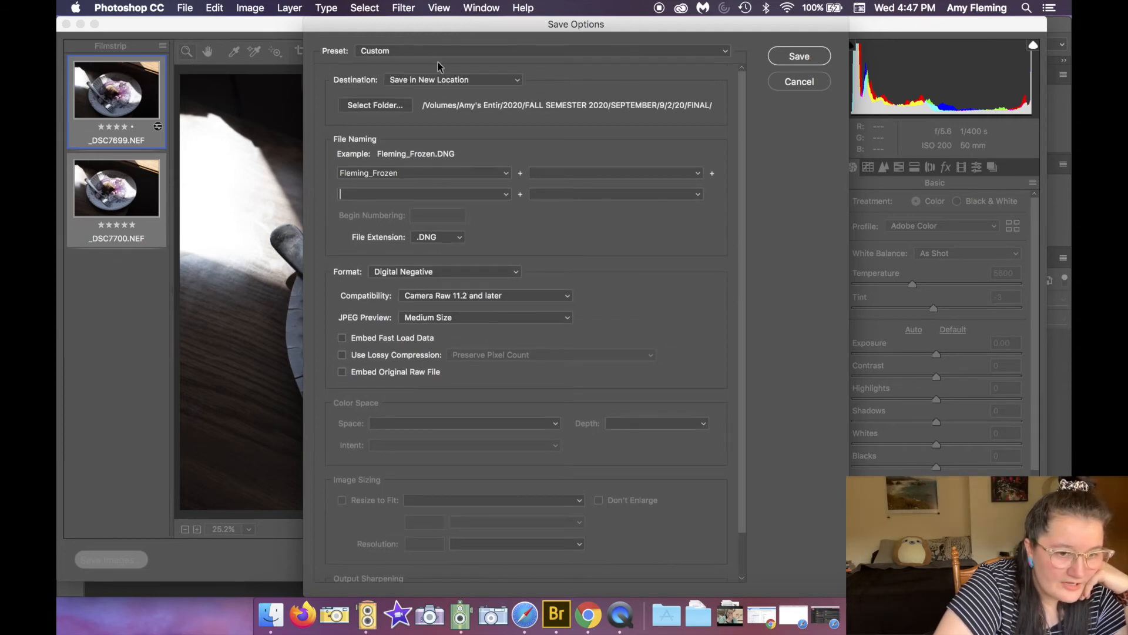
Step: Save both images with these options and close Camera Raw
left_click(800, 59)
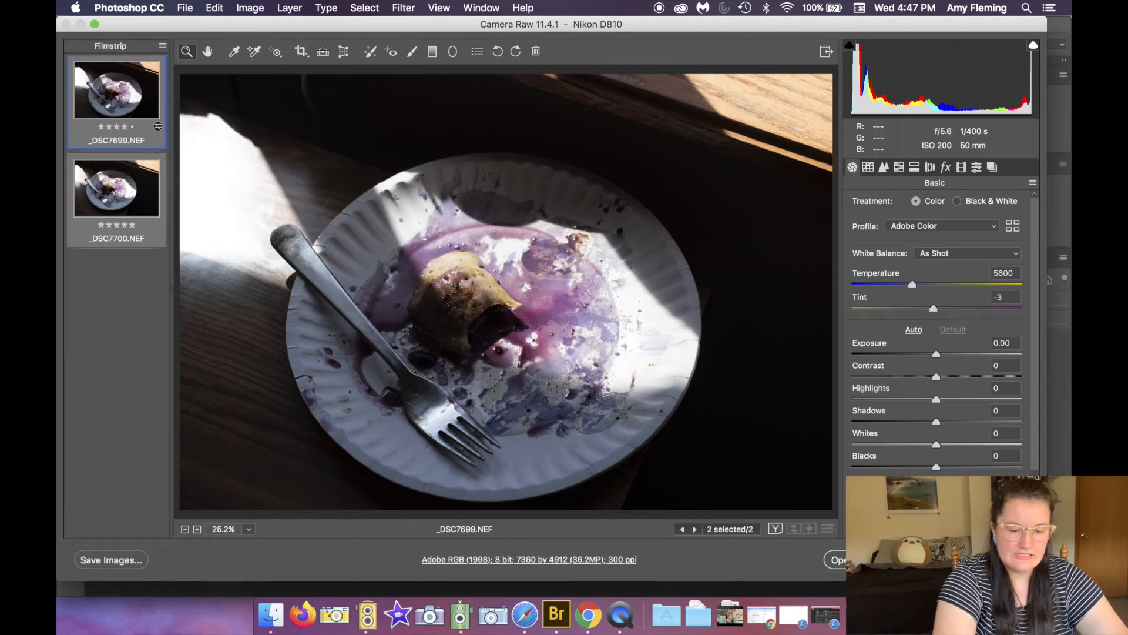
left_click(862, 559)
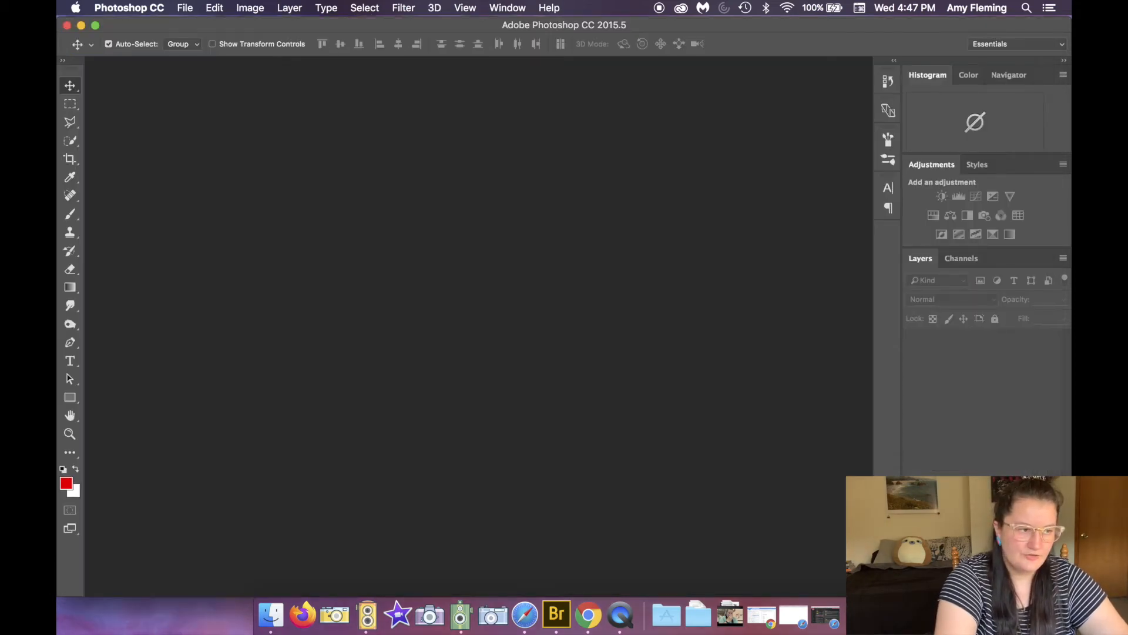
Step: Switch to Finder and open the DNG folder inside 9/2/20 to check its contents
left_click(67, 25)
left_click(67, 26)
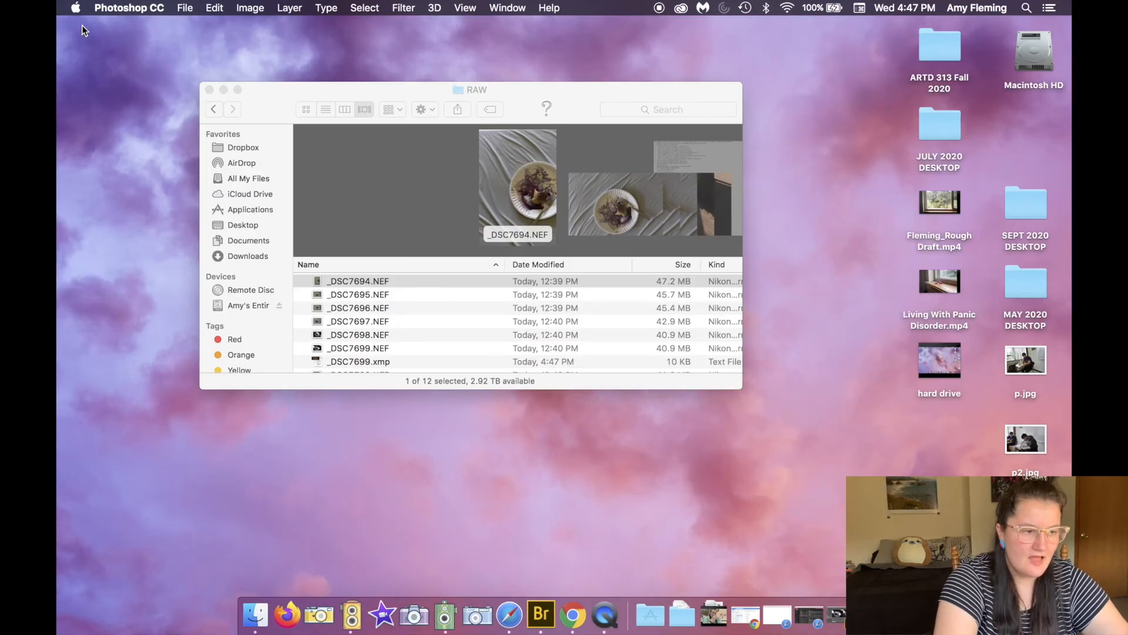
left_click(267, 111)
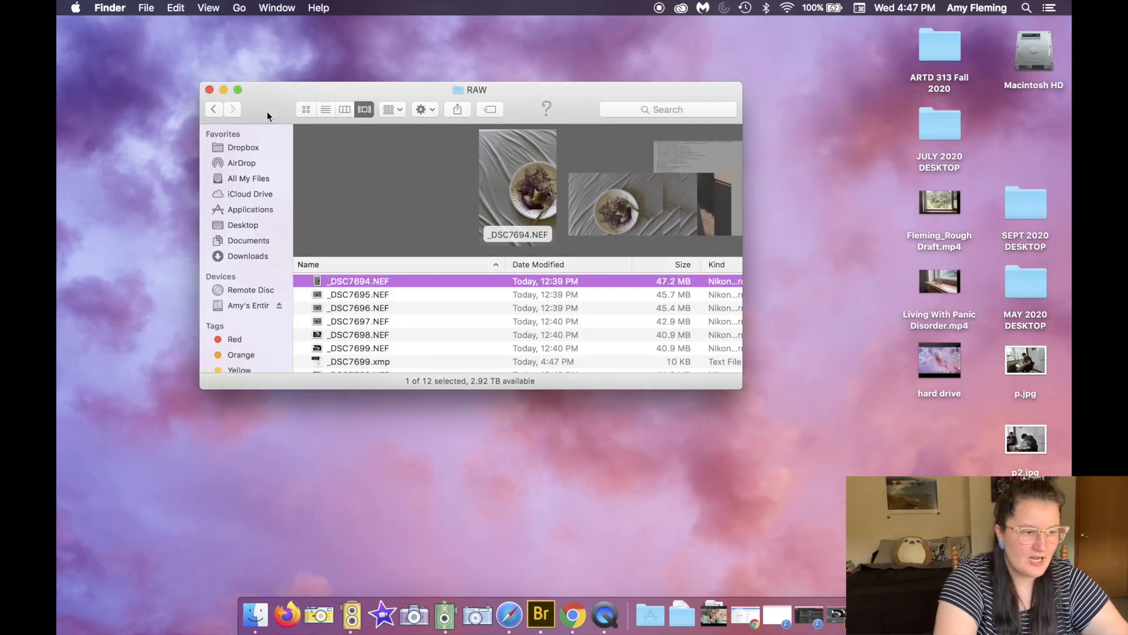
left_click(214, 110)
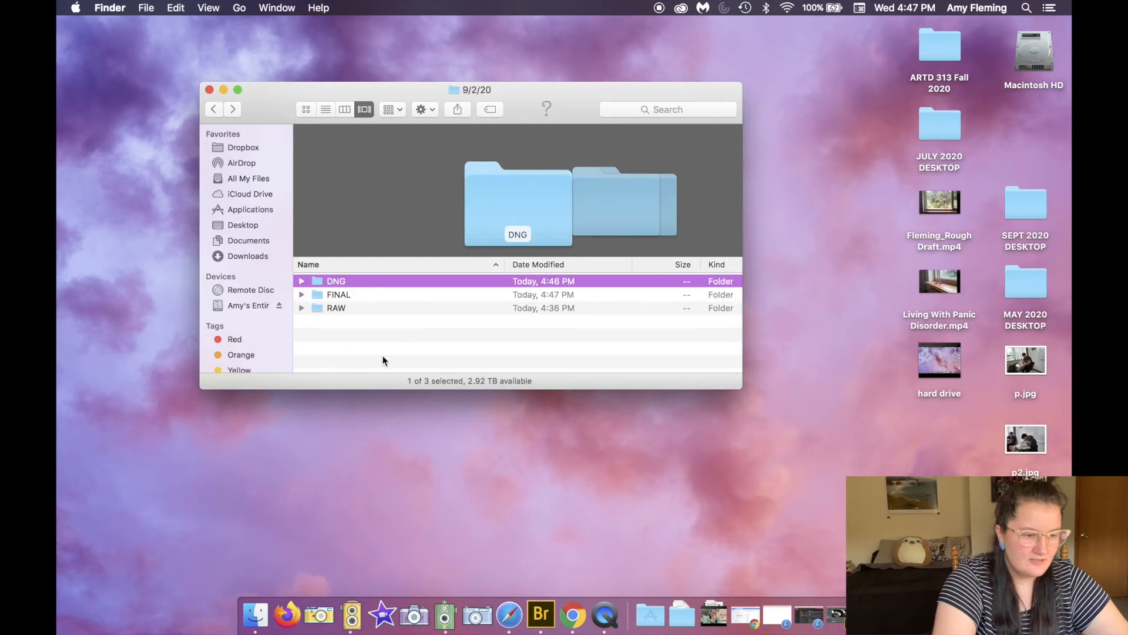
double_click(351, 282)
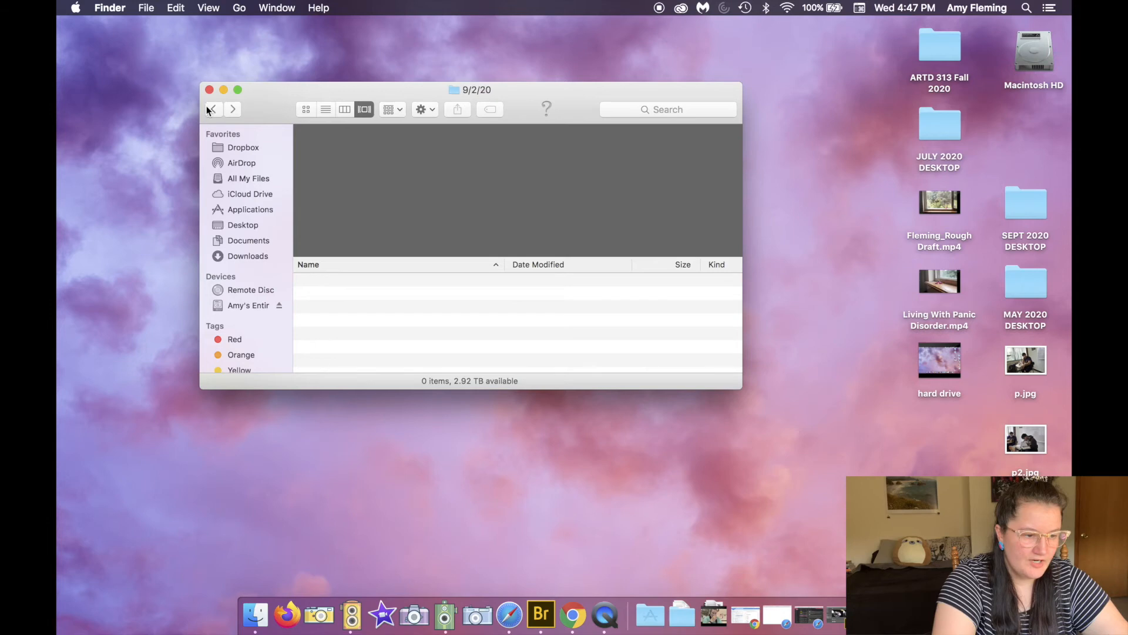
left_click(210, 109)
Step: Open the FINAL folder and preview the two saved Fleming_Frozen DNG files with Quick Look
double_click(340, 292)
left_click(383, 336)
left_click(394, 280)
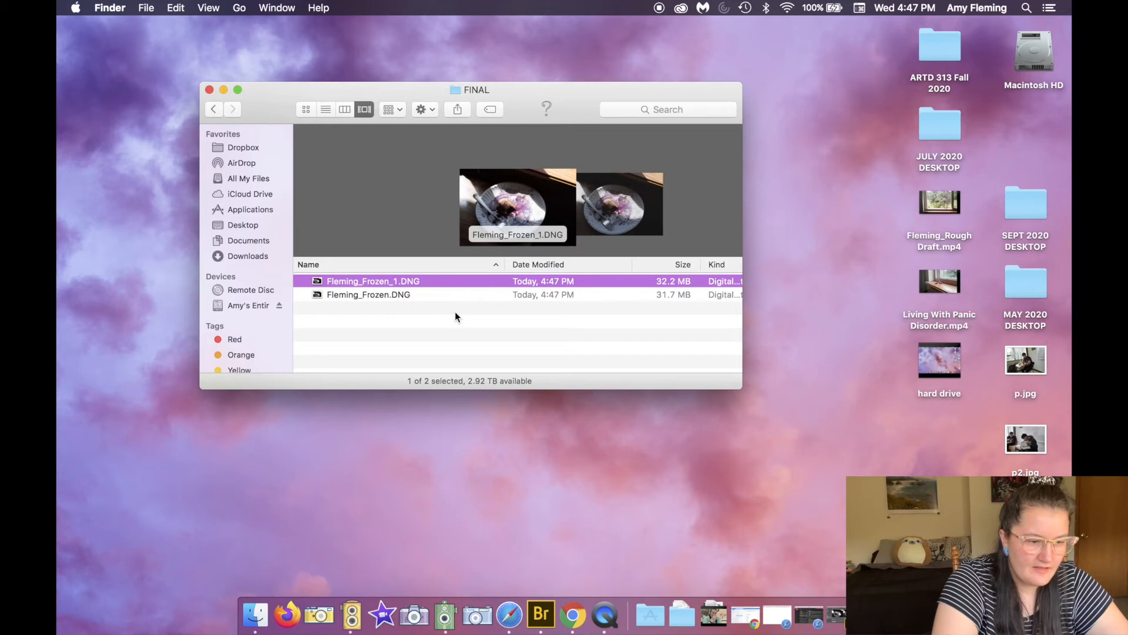
left_click(423, 297)
left_click(382, 282)
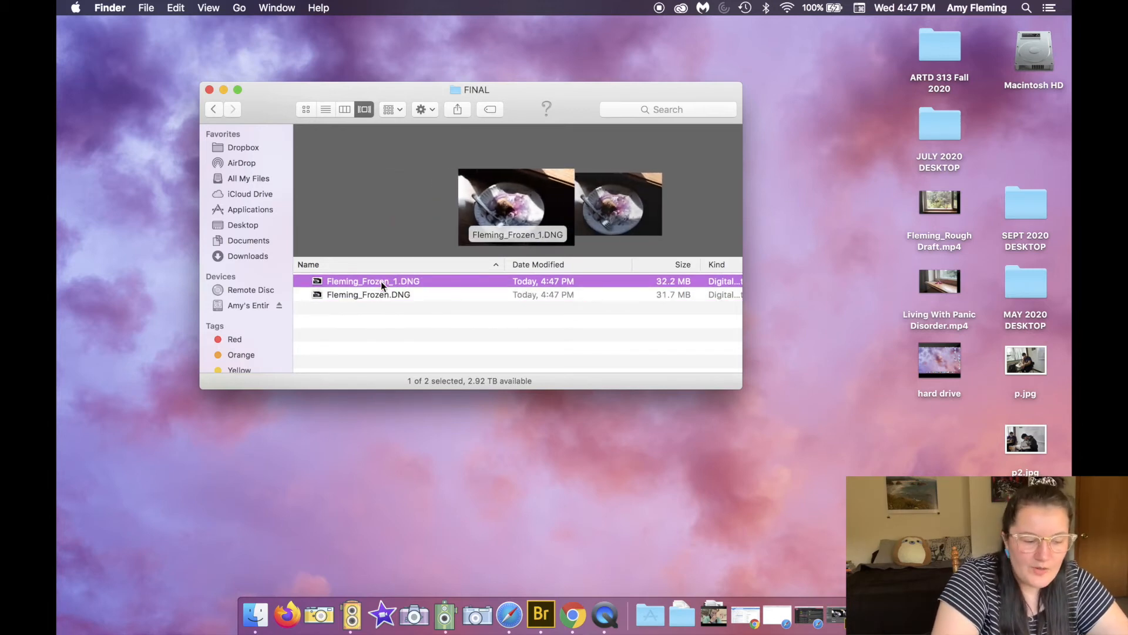
key("space")
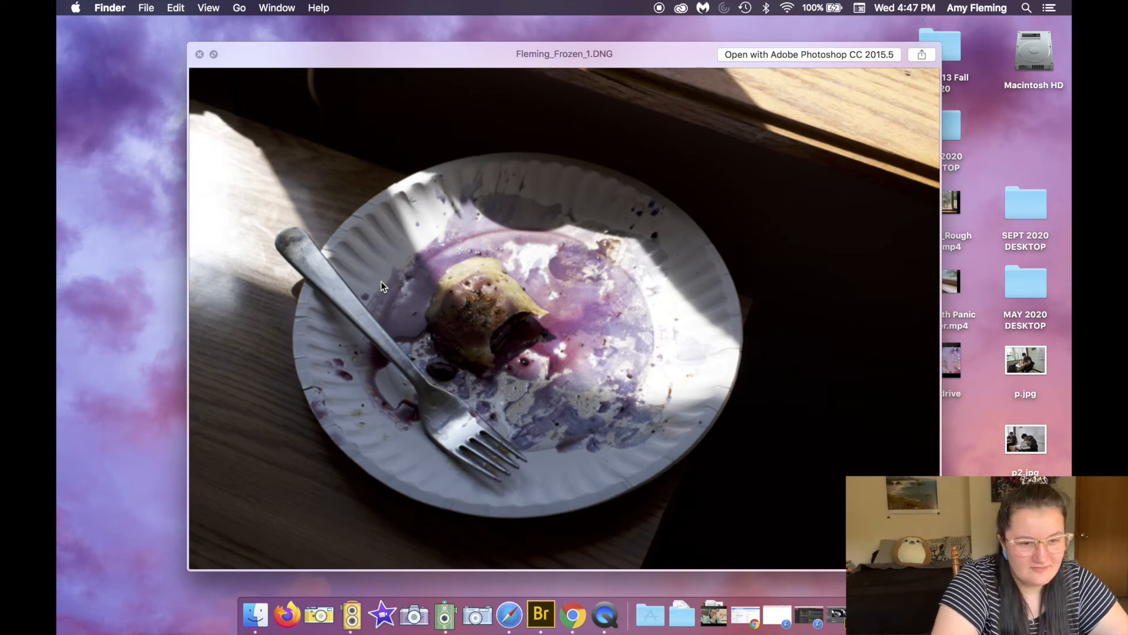
key("Down")
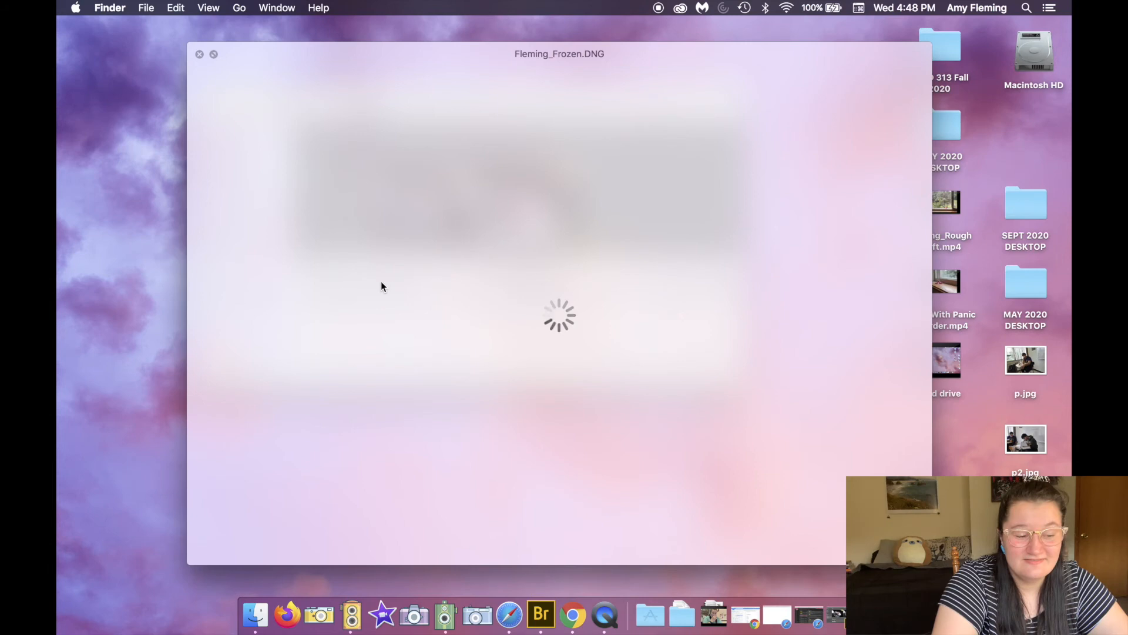
key("space")
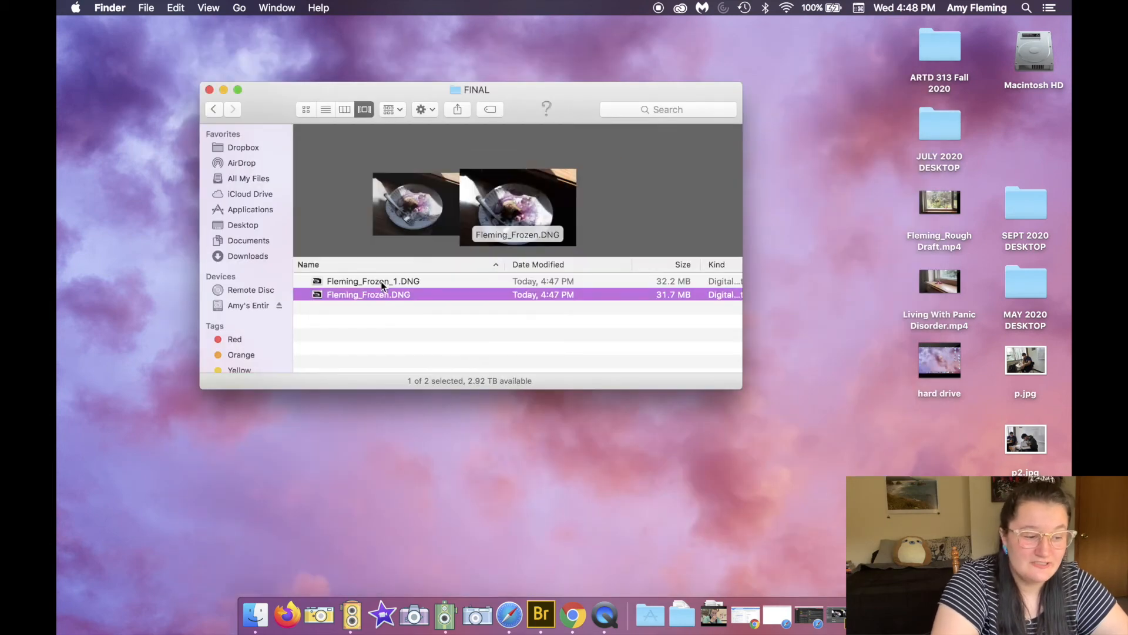
left_click(359, 328)
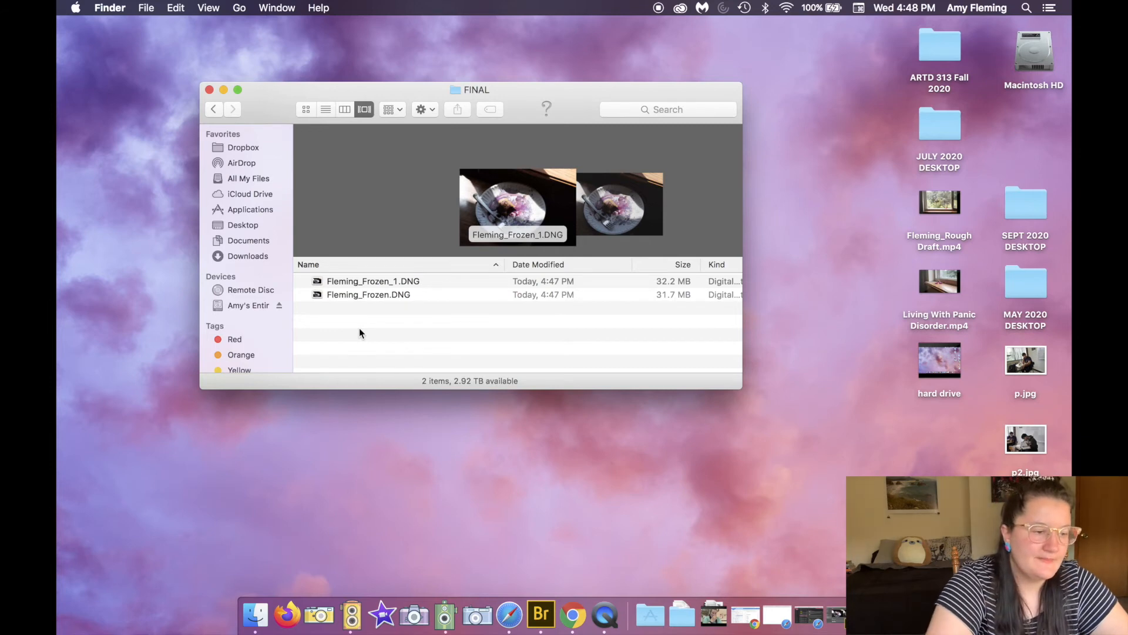
Step: Open the RAW folder, scroll through its NEF and XMP files, and return to 9/2/20
left_click(215, 111)
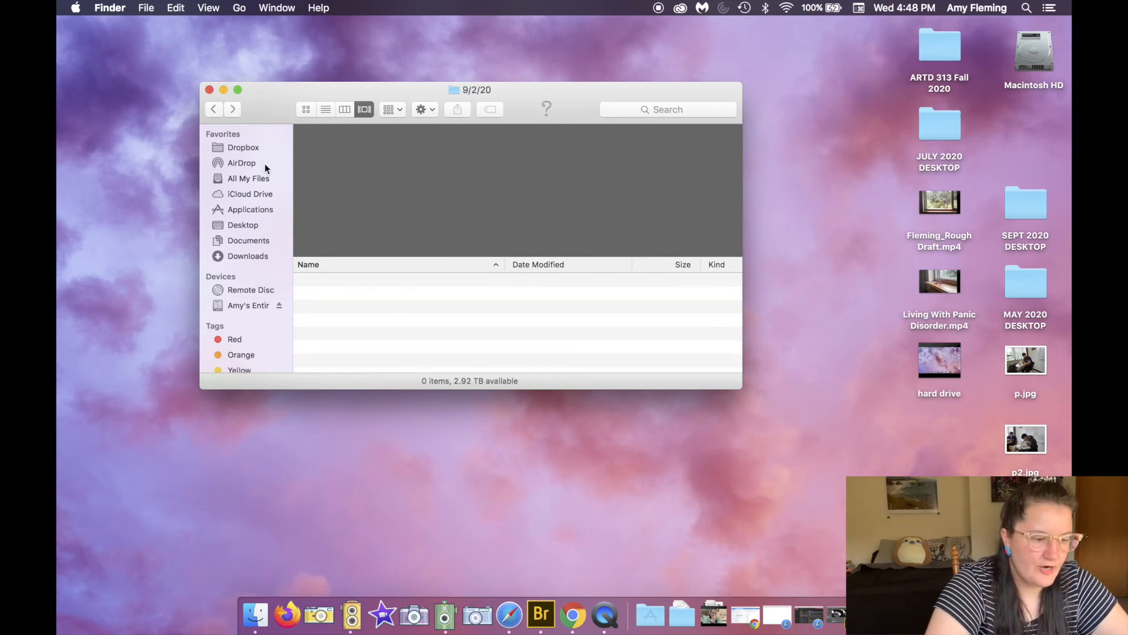
left_click(344, 308)
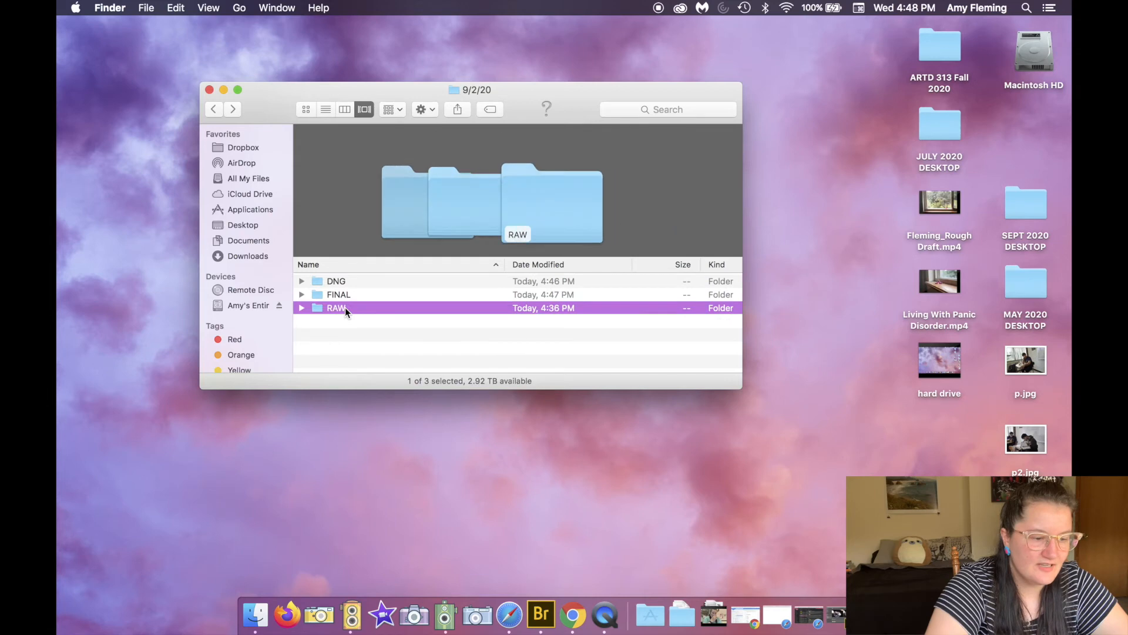
double_click(344, 308)
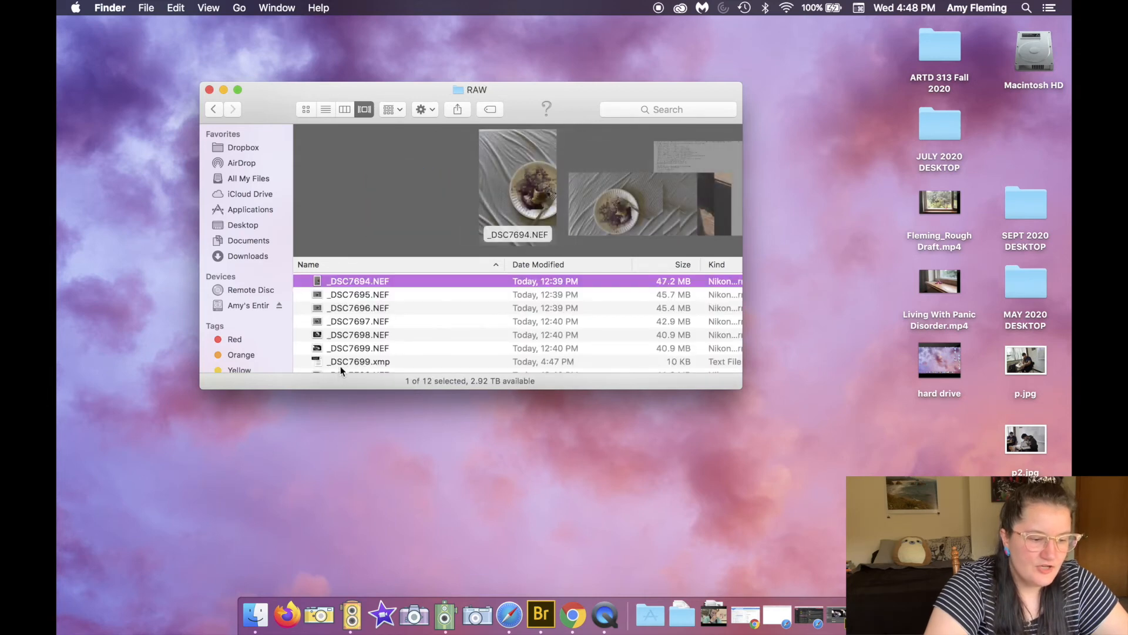
scroll(343, 351, "down", 5)
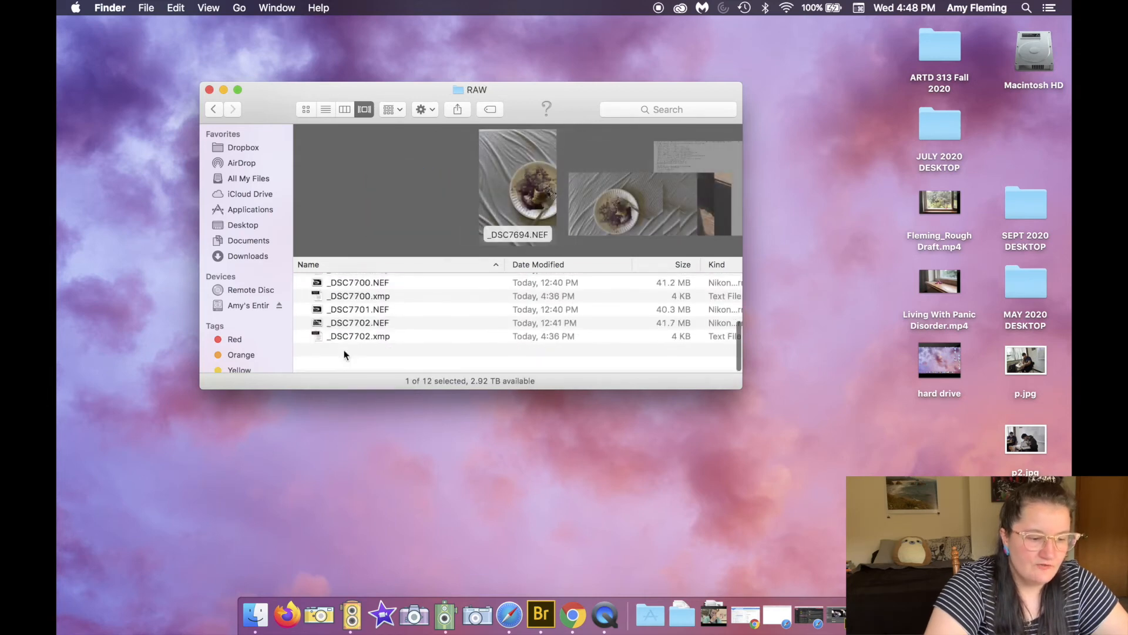
left_click(225, 114)
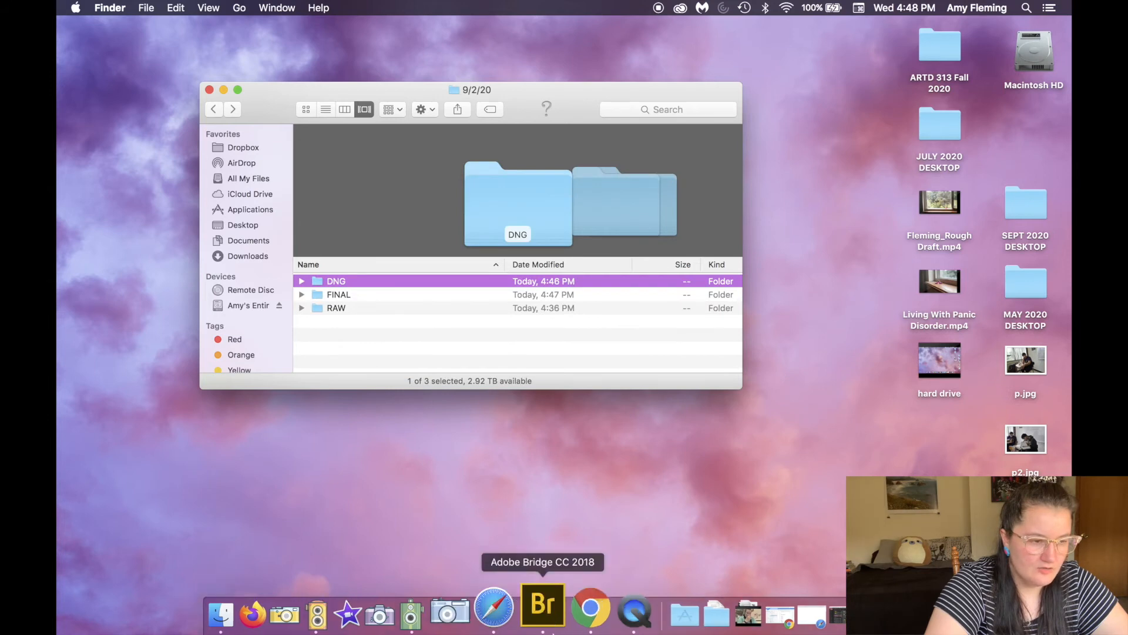
Step: Switch to Bridge and open Photo Downloader, declining automatic launch, then close it
left_click(539, 622)
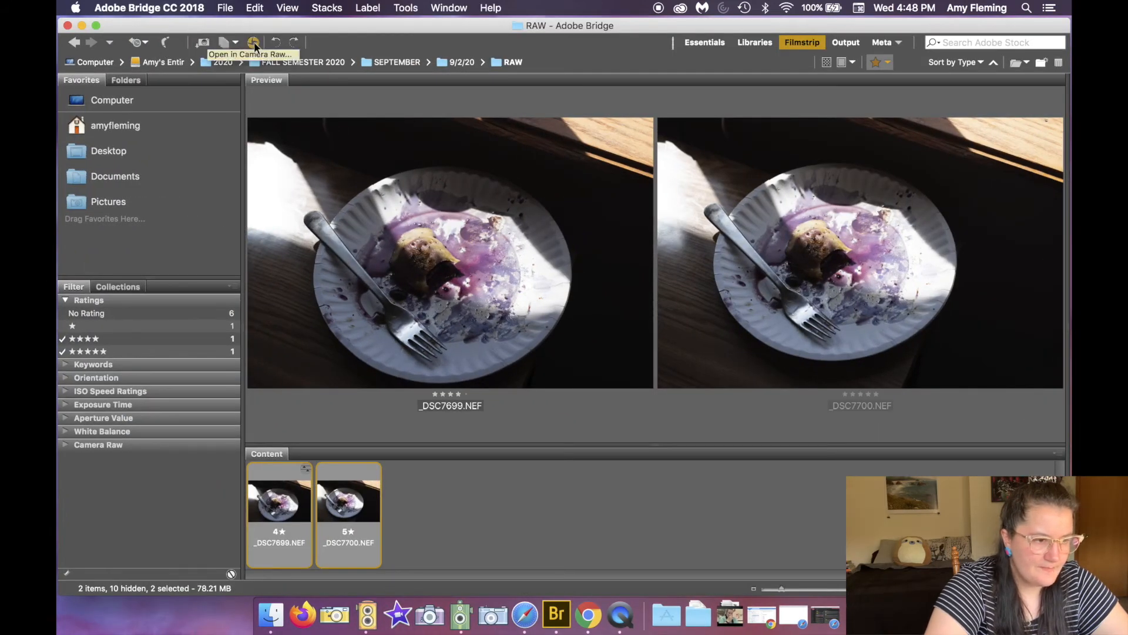
left_click(202, 45)
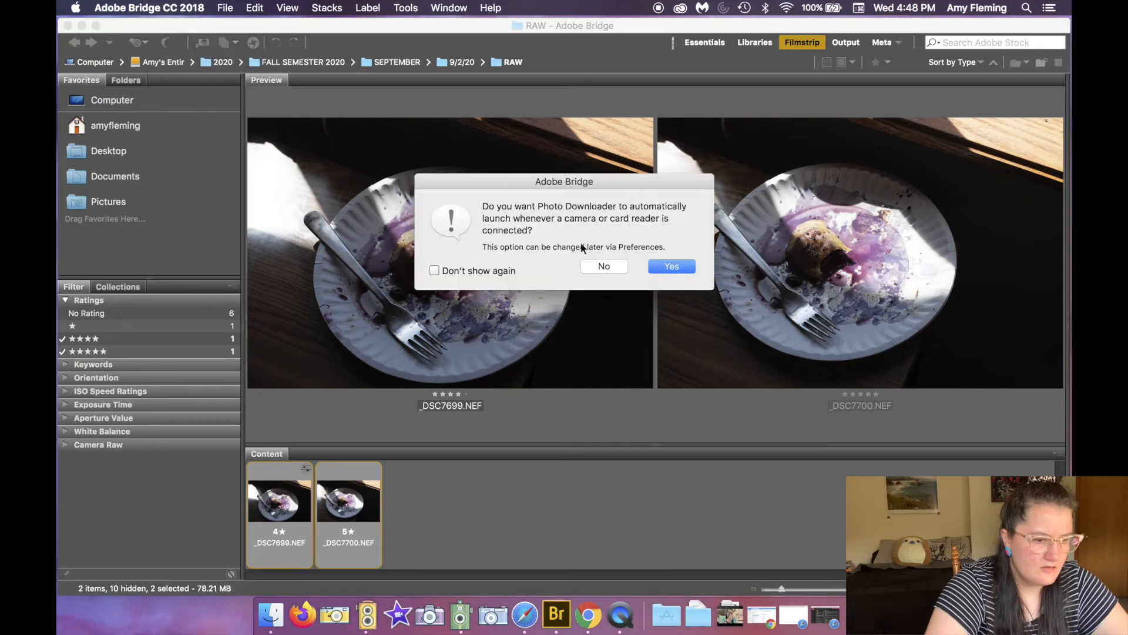
left_click(595, 264)
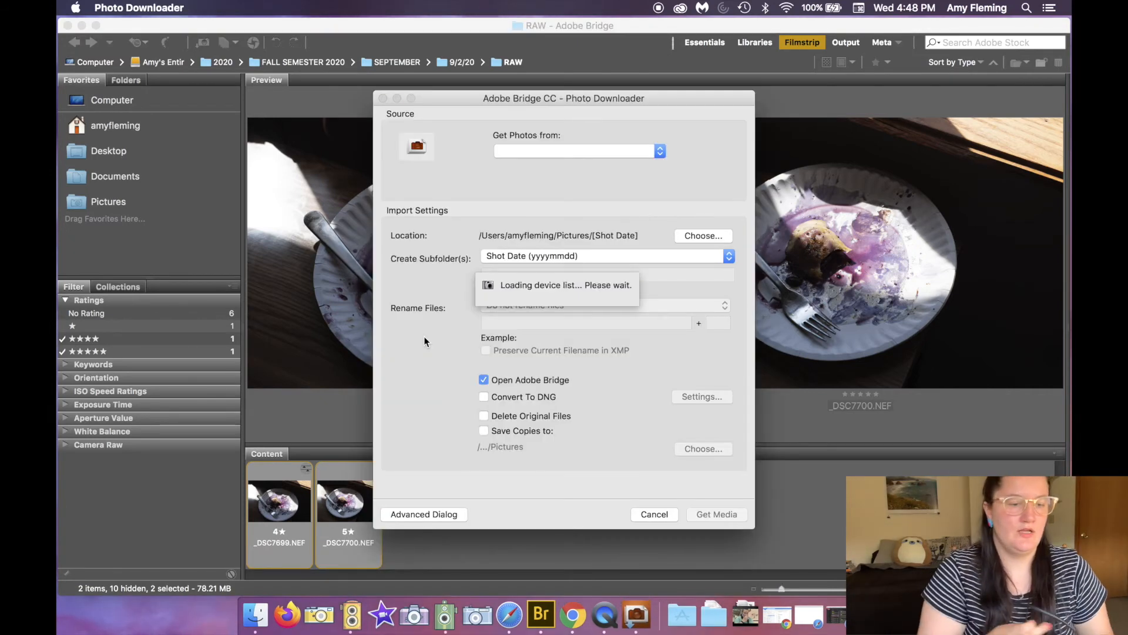
left_click(382, 98)
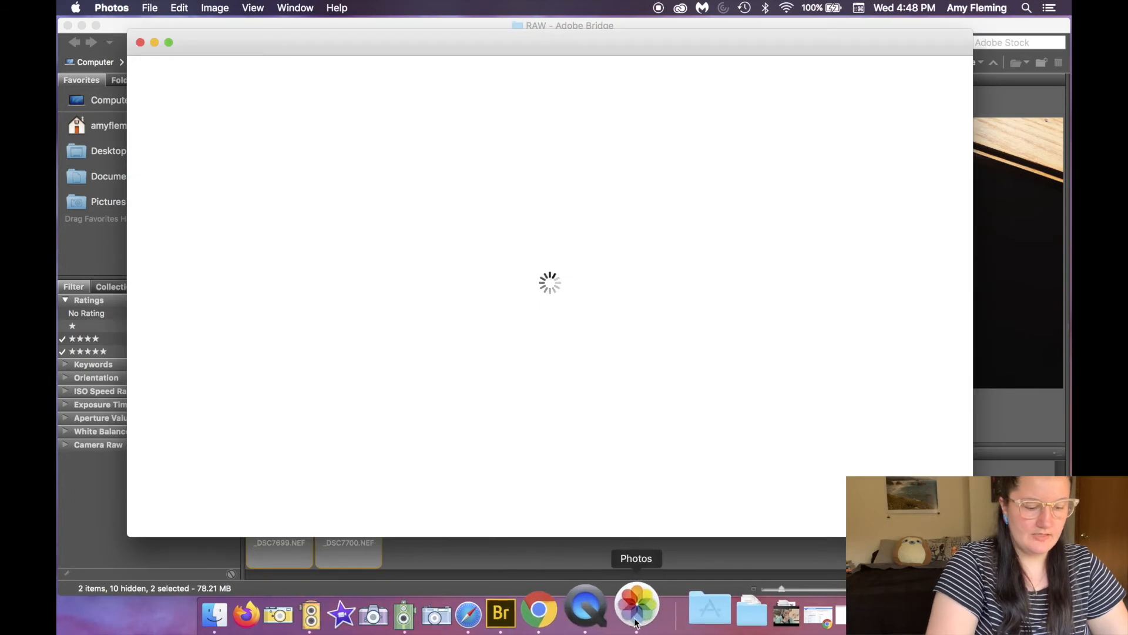
Step: Quit the Photos app that launched
right_click(635, 622)
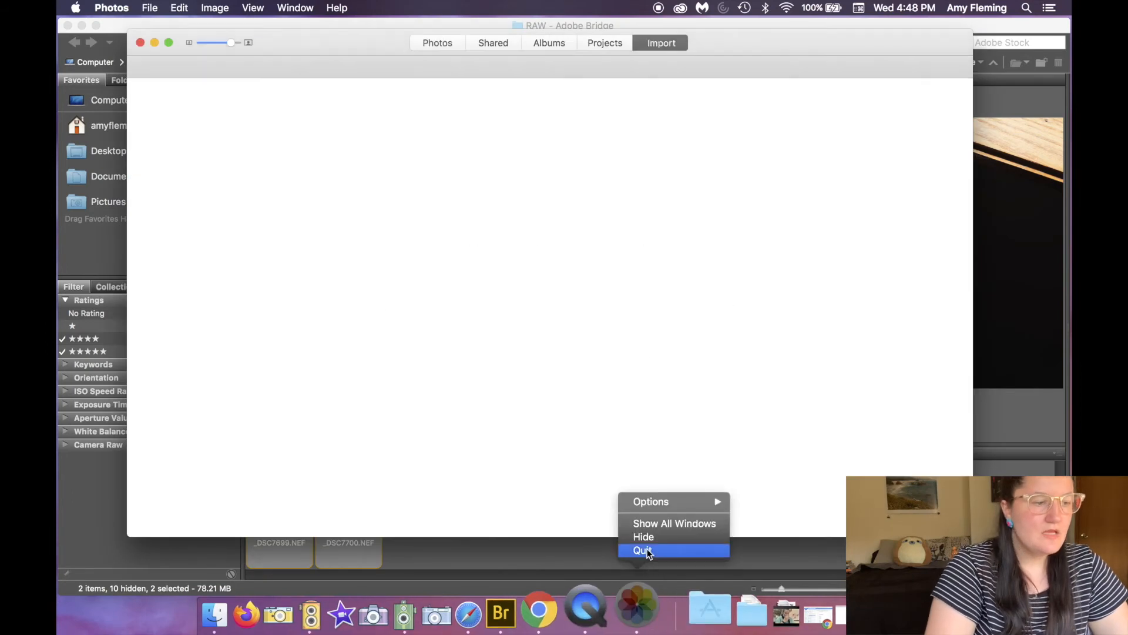
left_click(645, 548)
left_click(586, 62)
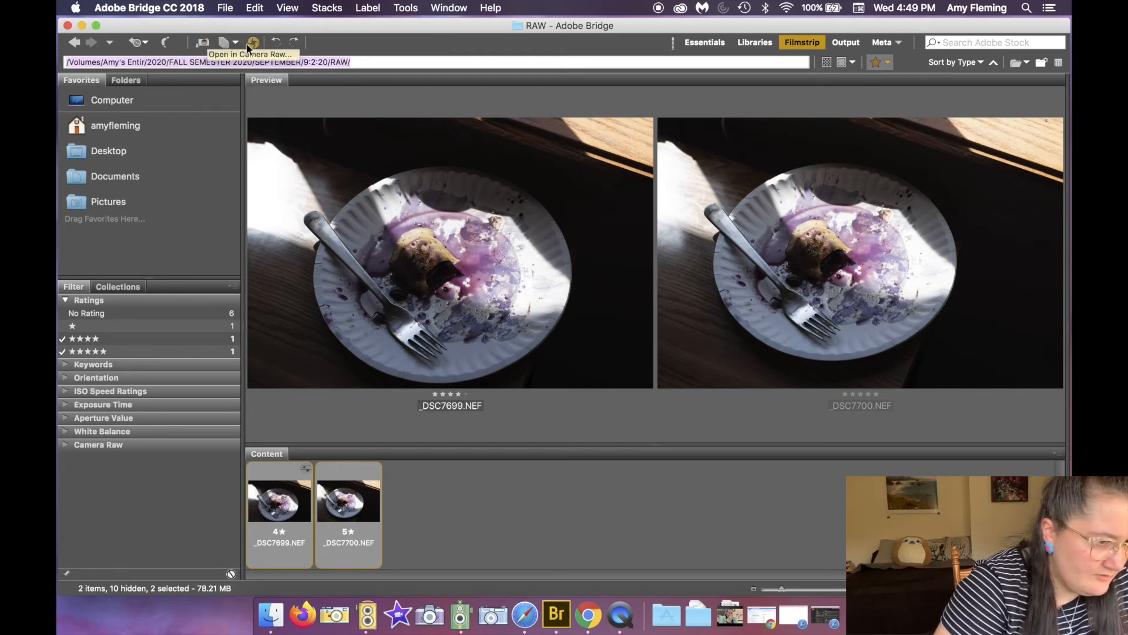
Step: Reopen Photo Downloader from Bridge, declining automatic launch, and review the NO NAMEFORR source device choice
left_click(205, 43)
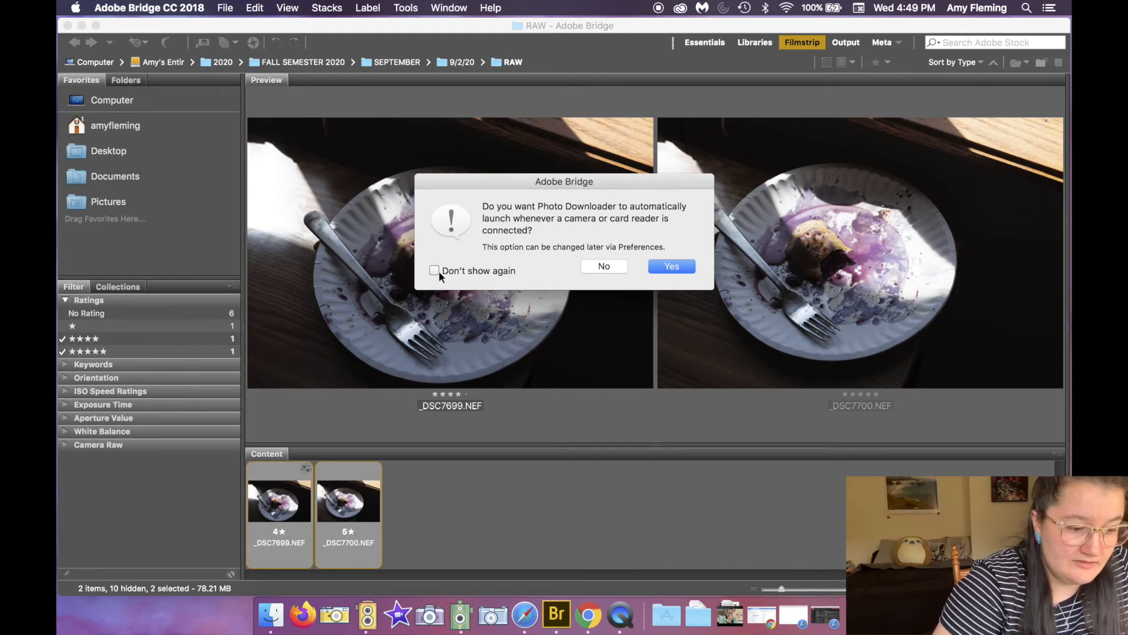
left_click(600, 264)
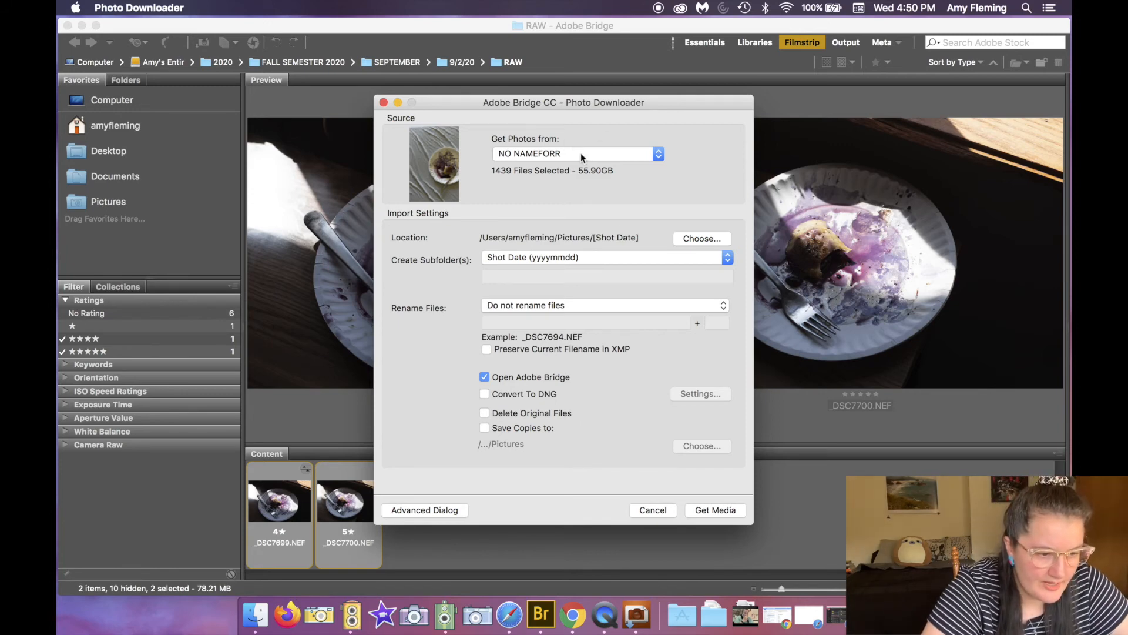
left_click(607, 154)
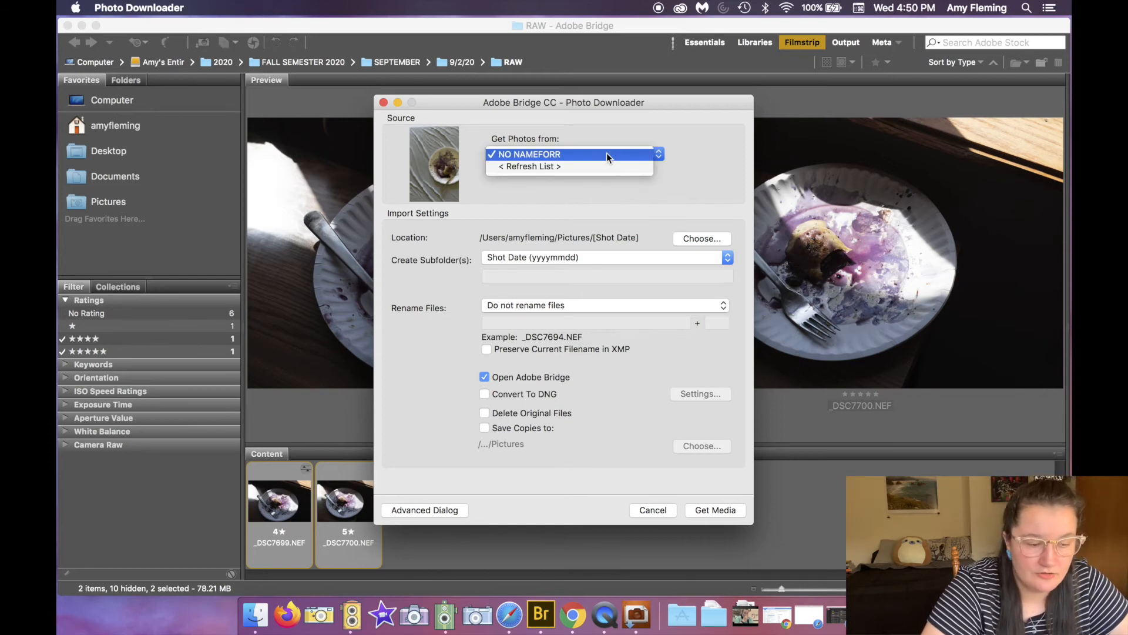
left_click(606, 153)
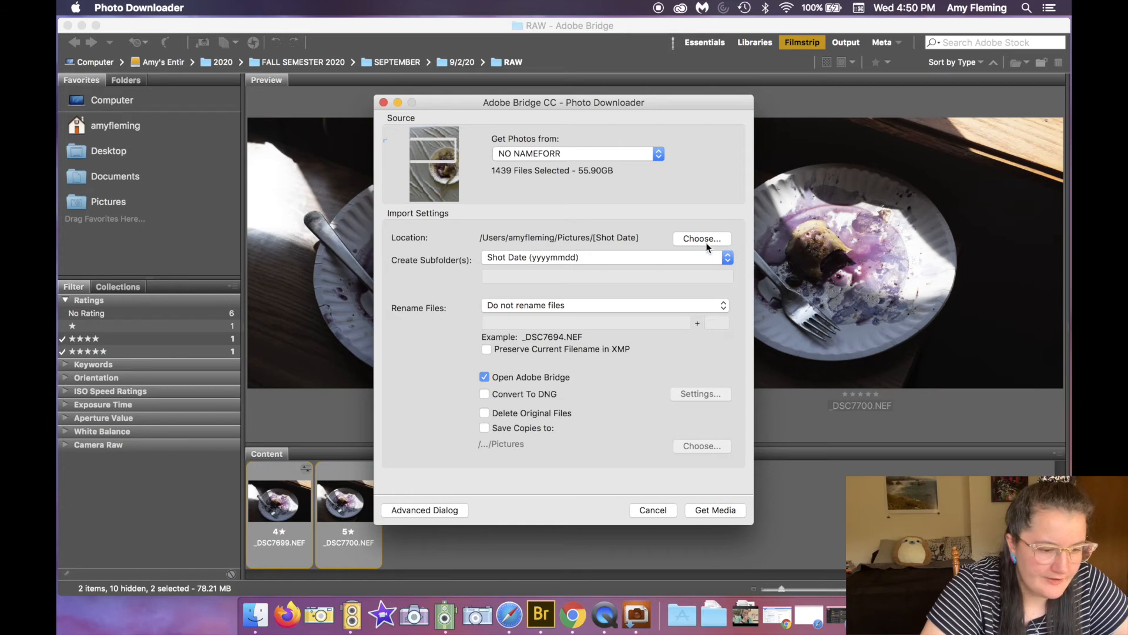
Step: Review the Create Subfolder(s) and Rename Files options, keeping Shot Date (yyyymmdd) and no renaming
left_click(496, 263)
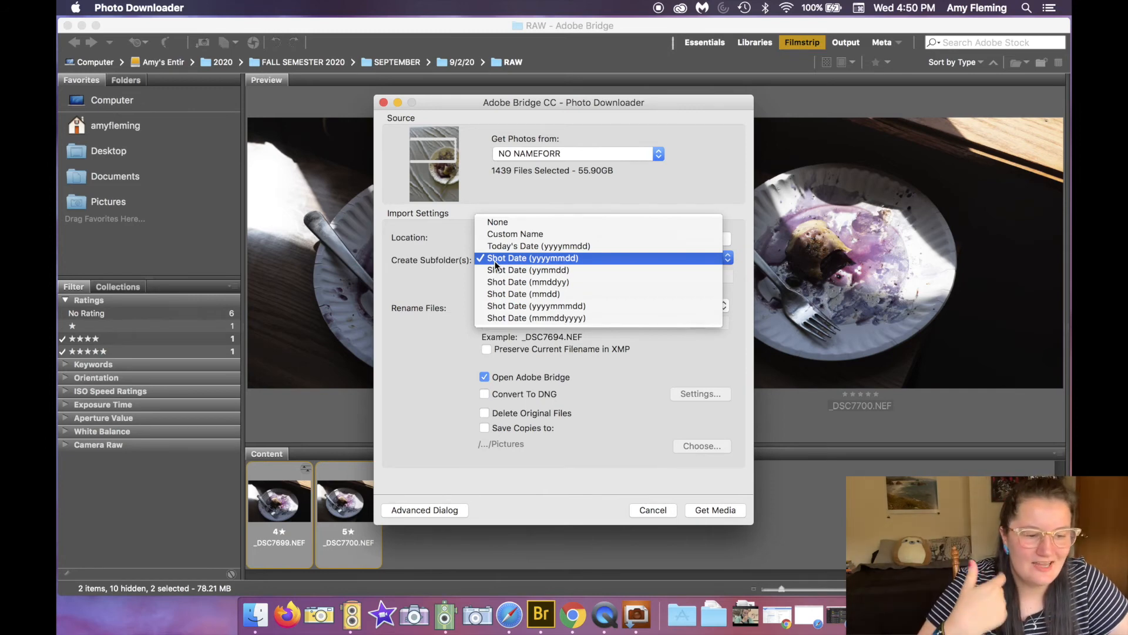
left_click(433, 267)
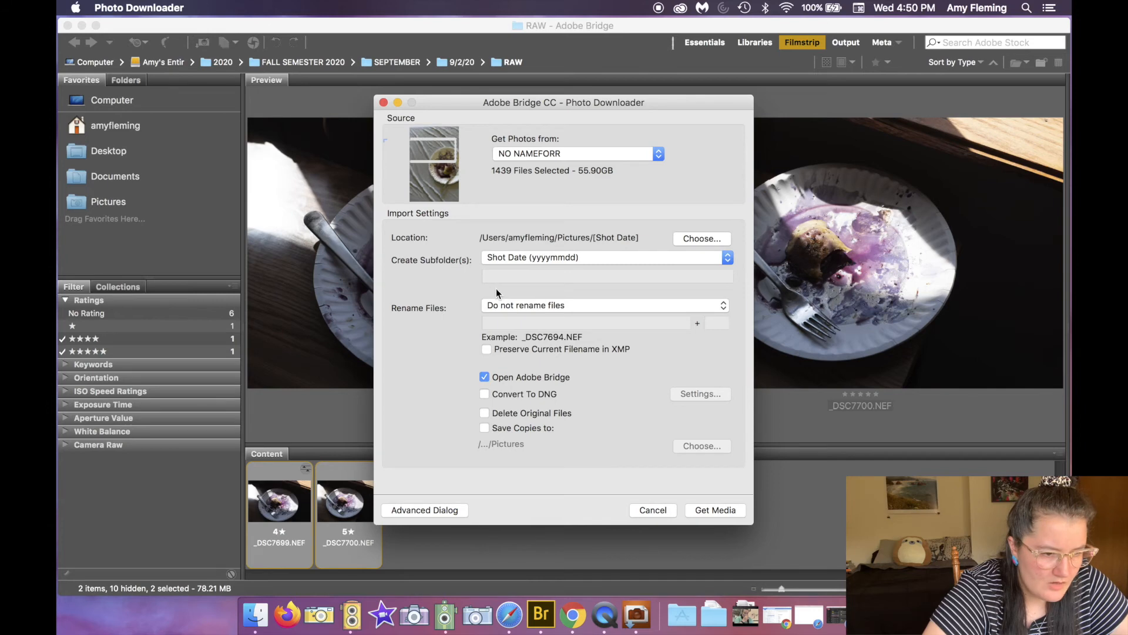
left_click(503, 308)
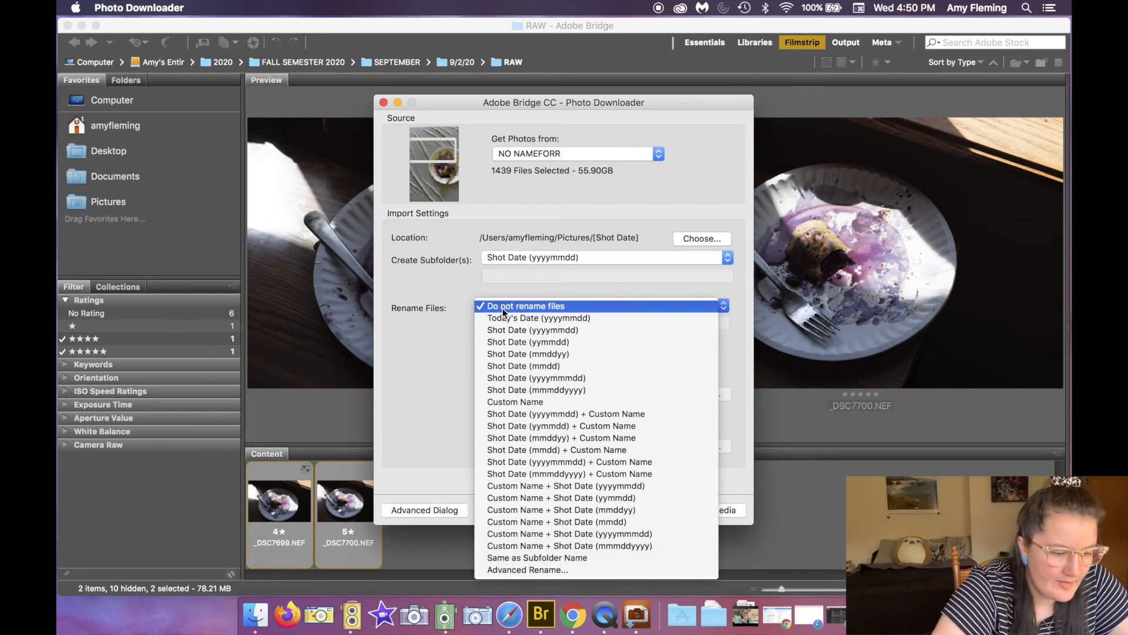
left_click(421, 351)
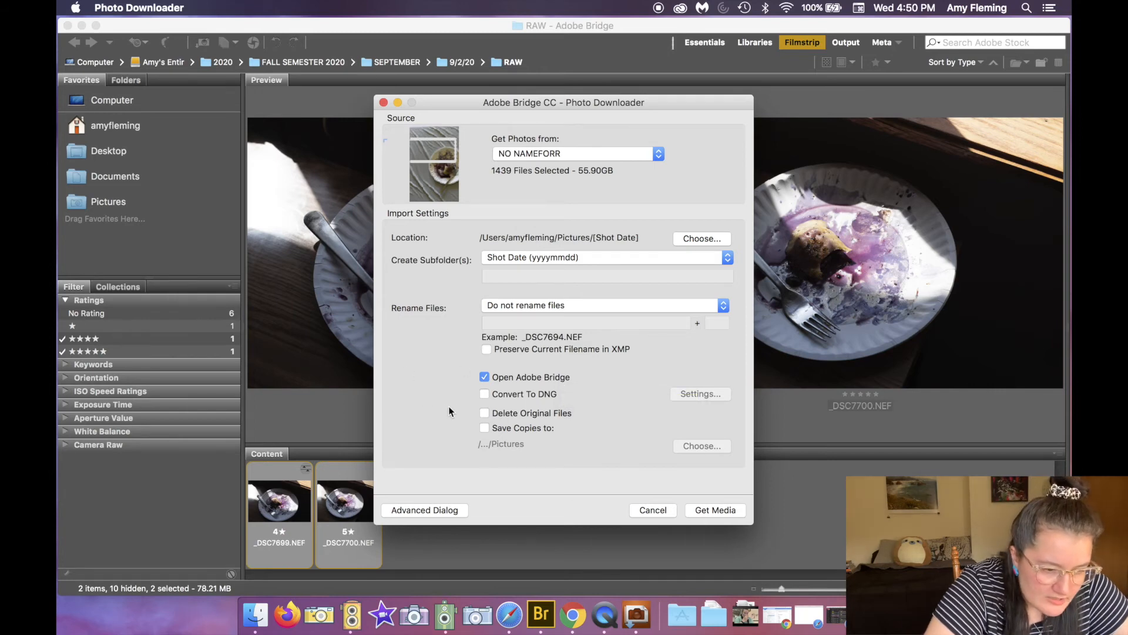
Step: Enable Convert To DNG and switch to the advanced downloader dialog showing photo thumbnails
left_click(485, 395)
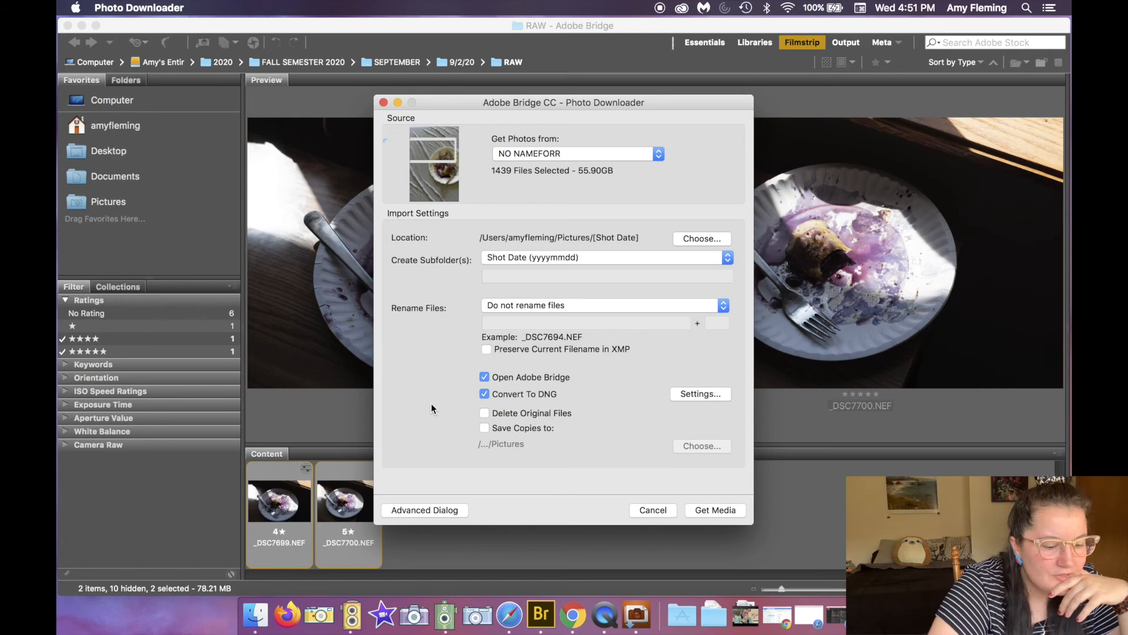
left_click(420, 510)
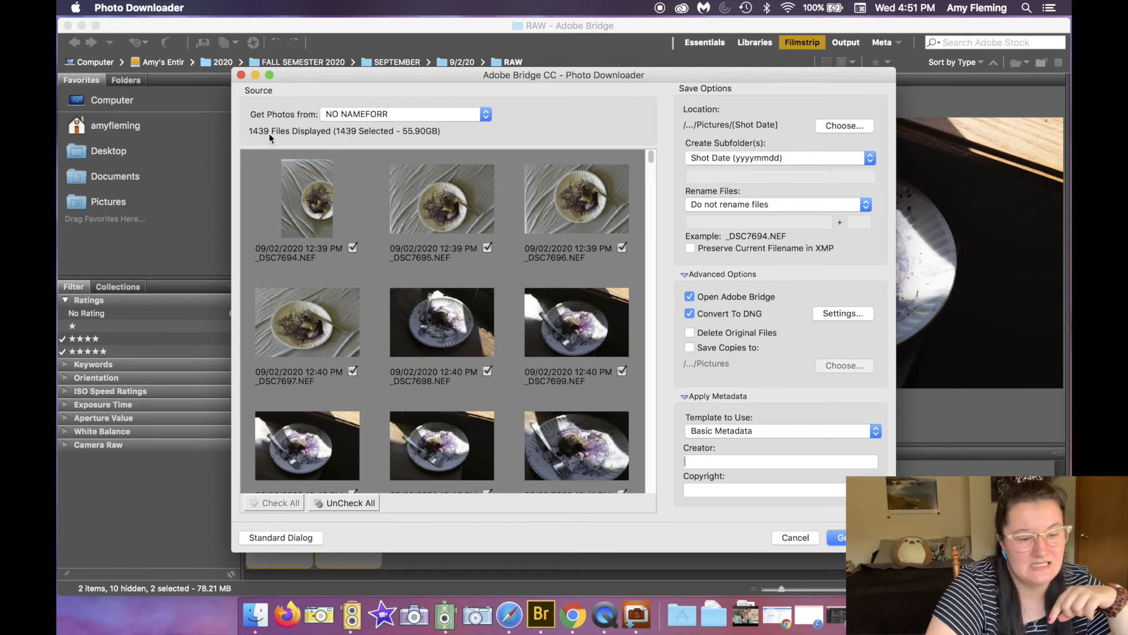
left_click_drag(650, 159, 641, 132)
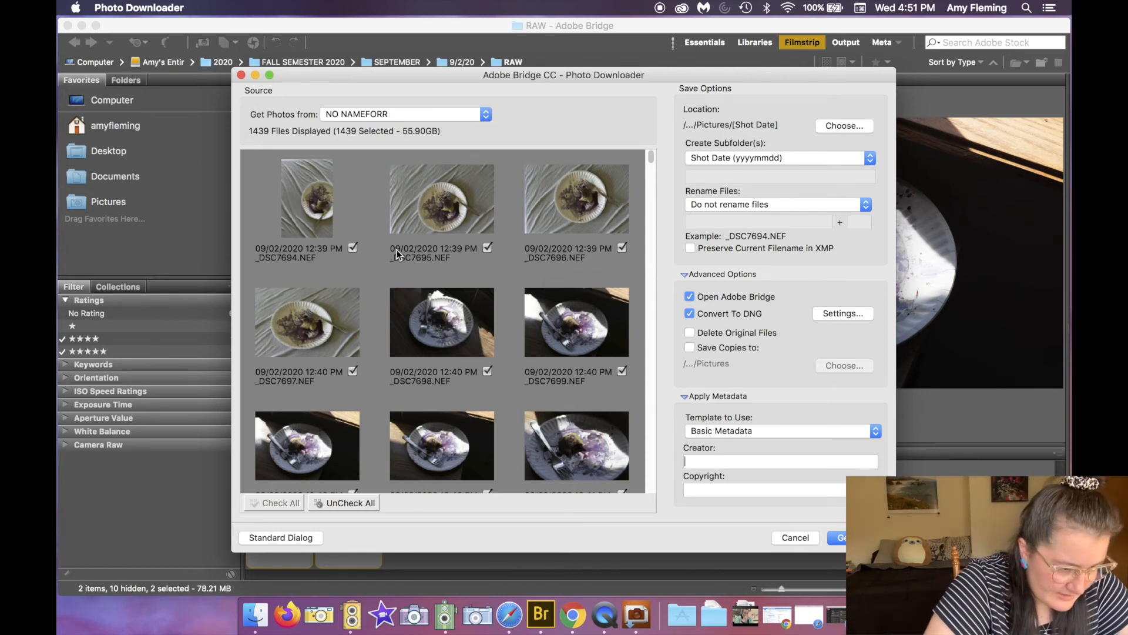
Step: Uncheck all card photos, then check only the nine 09/02/2020 shots _DSC7694 through _DSC7702 for download
left_click(337, 504)
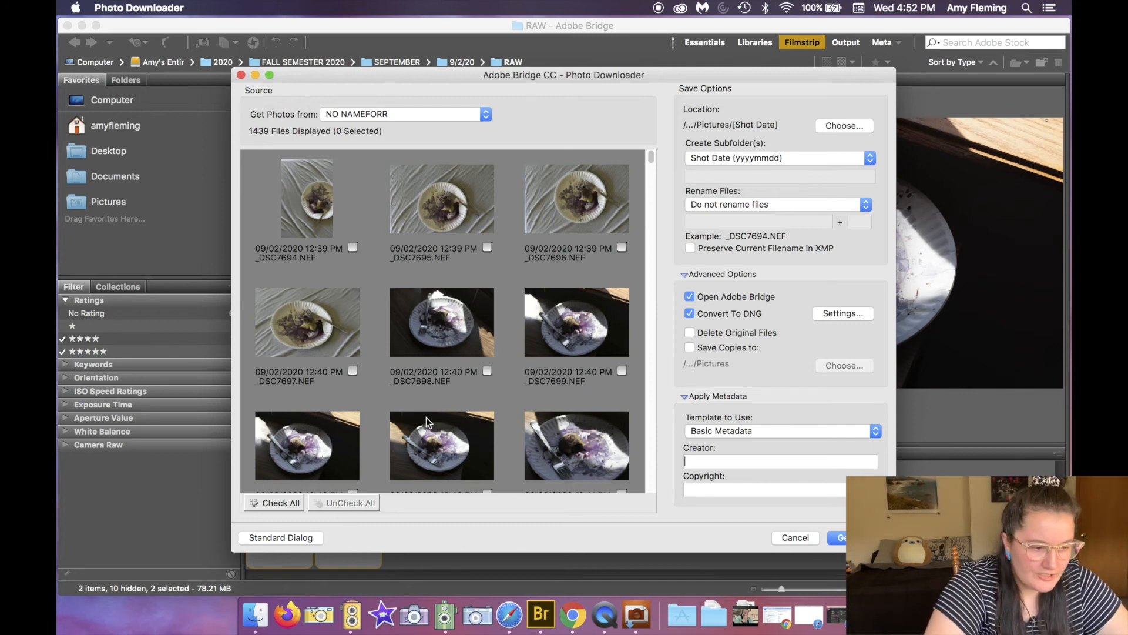
left_click(353, 248)
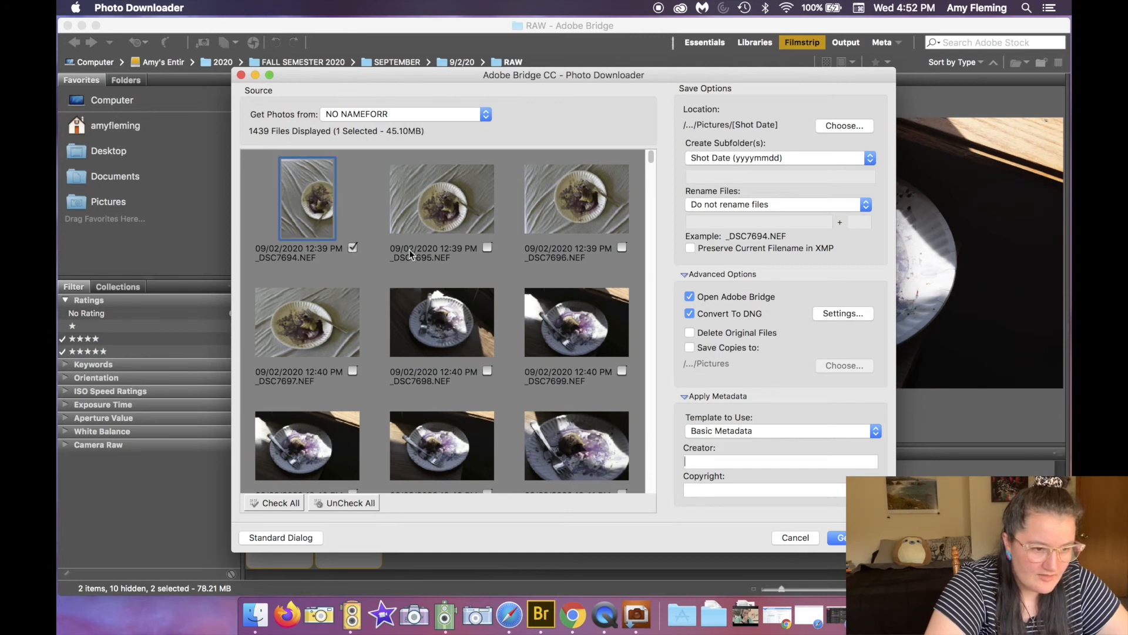
left_click(487, 247)
left_click(622, 248)
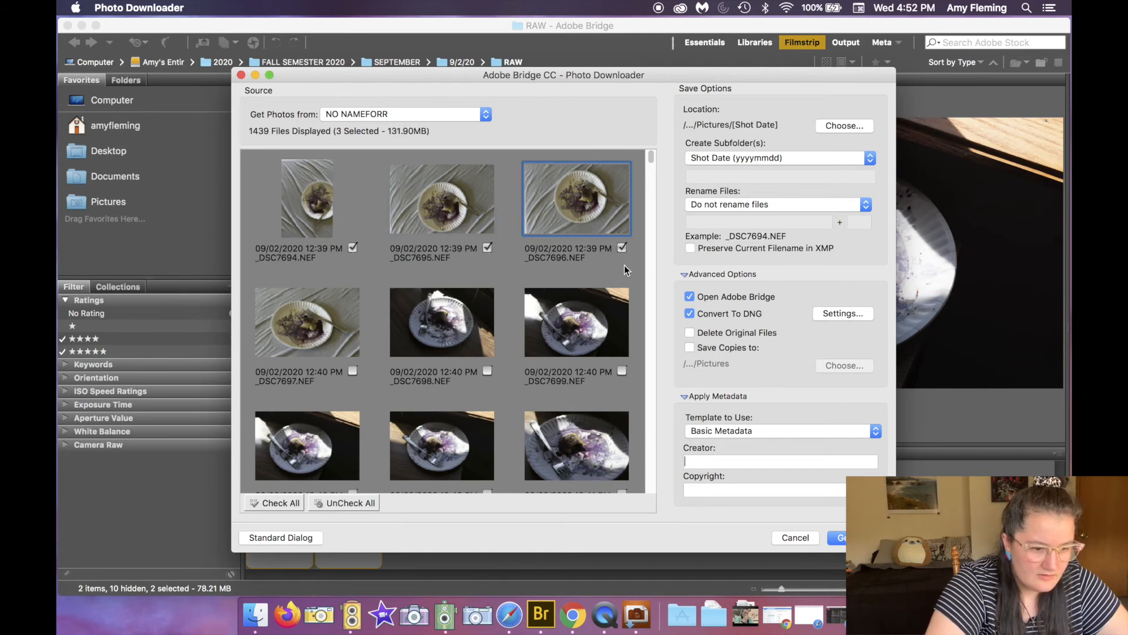
left_click(622, 371)
left_click(488, 371)
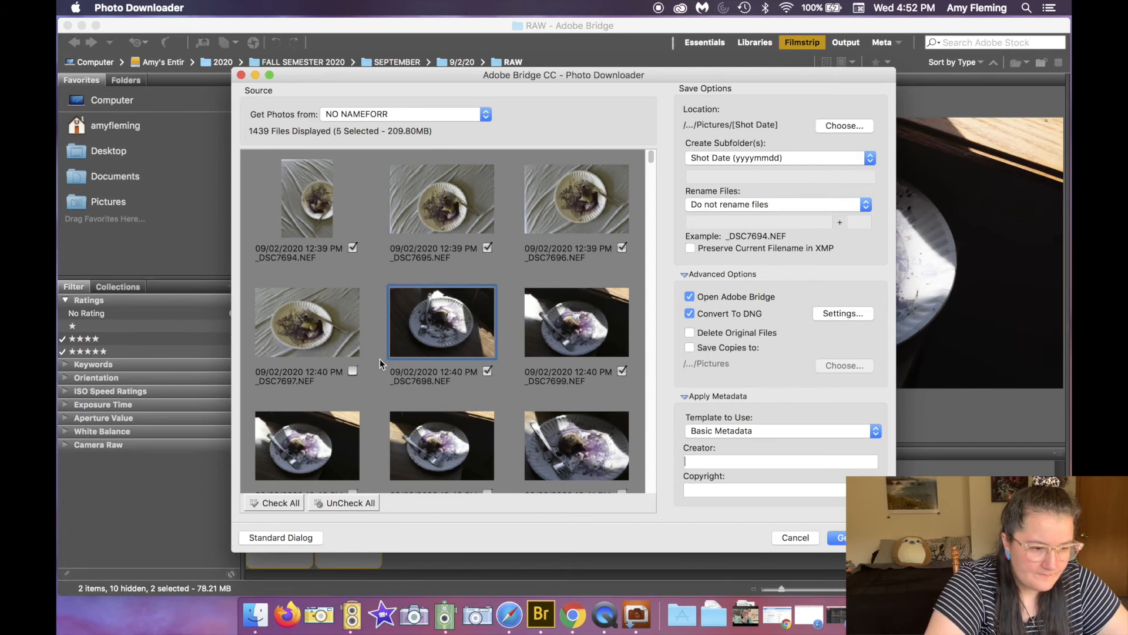
left_click(353, 371)
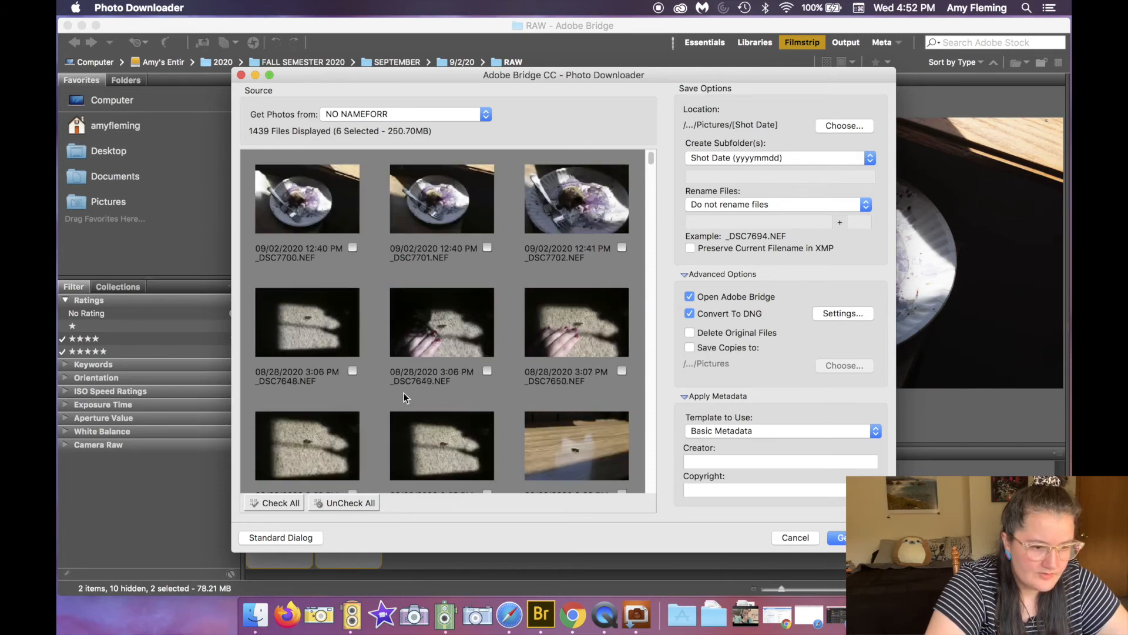
left_click(352, 371)
left_click(488, 371)
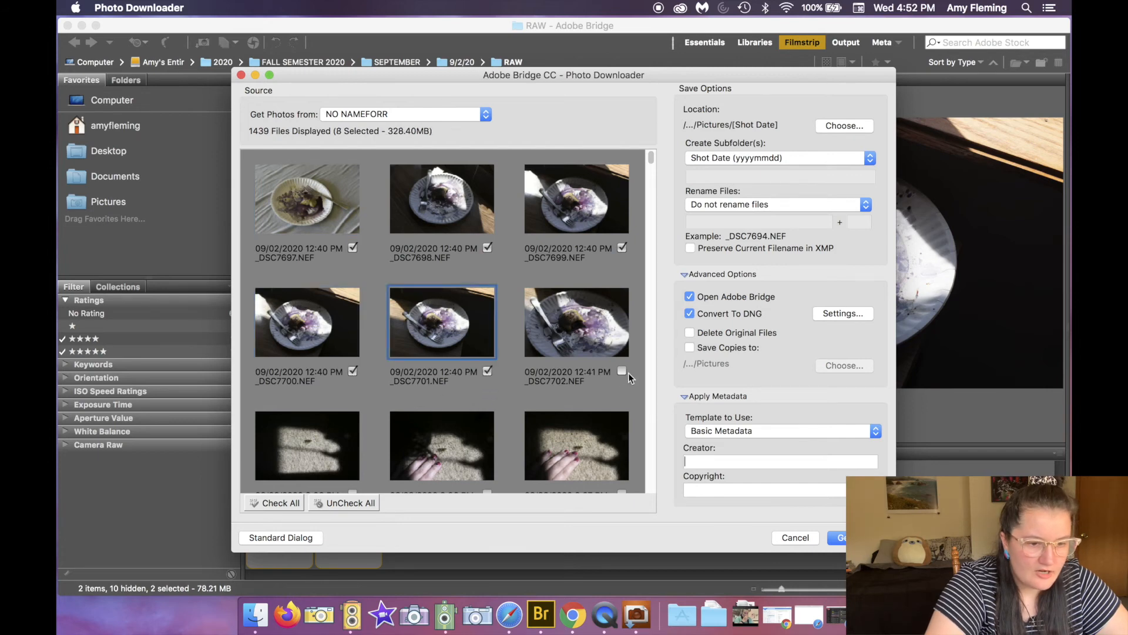
left_click(622, 371)
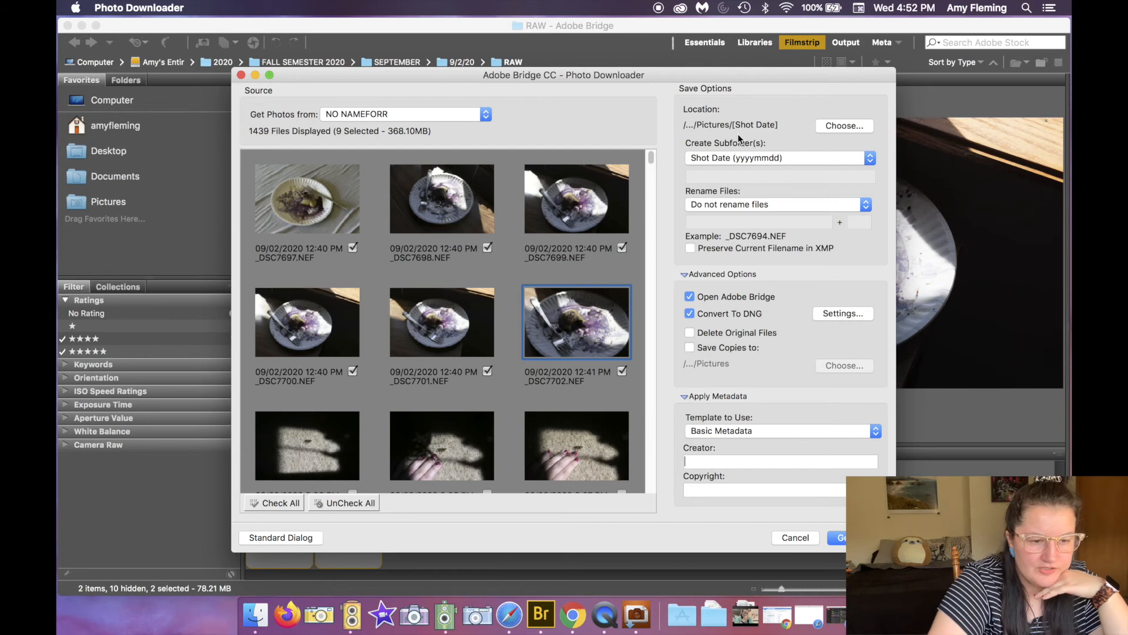
Step: Set the download location to the 2020 > FALL SEMESTER 2020 > SEPTEMBER > 9/2/20 > DNG folder on the external drive
left_click(830, 127)
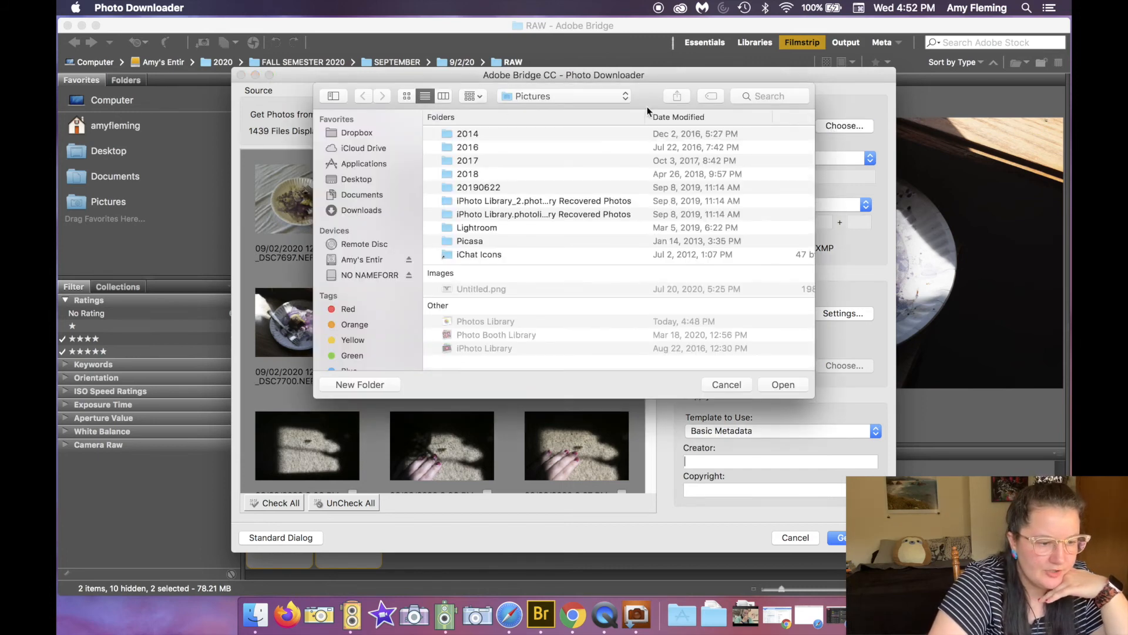
left_click(378, 262)
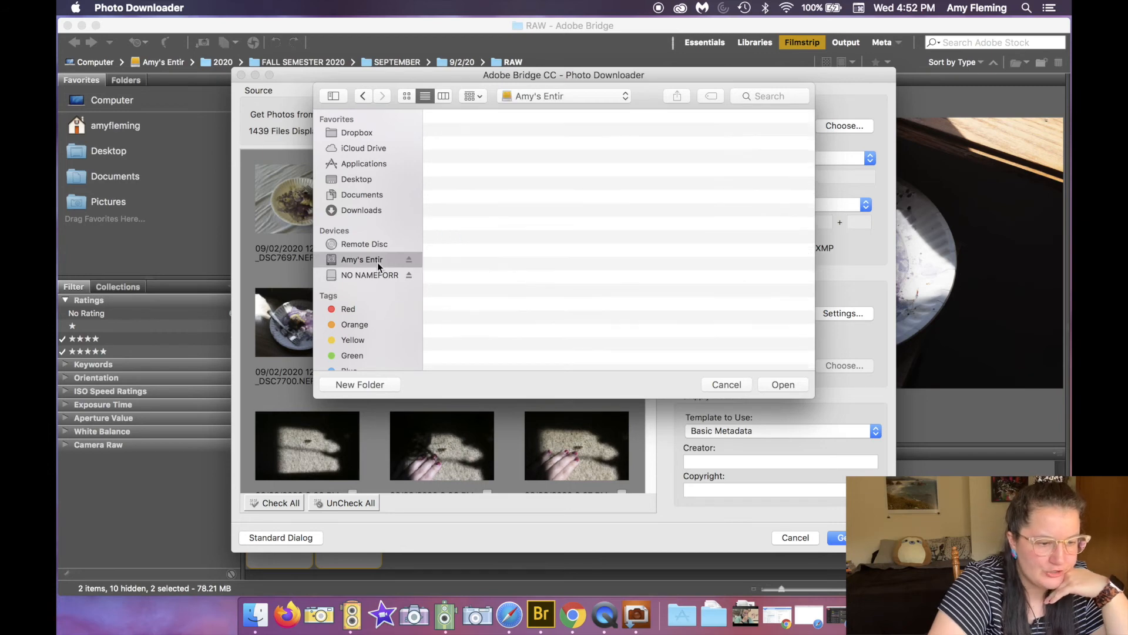
left_click(468, 173)
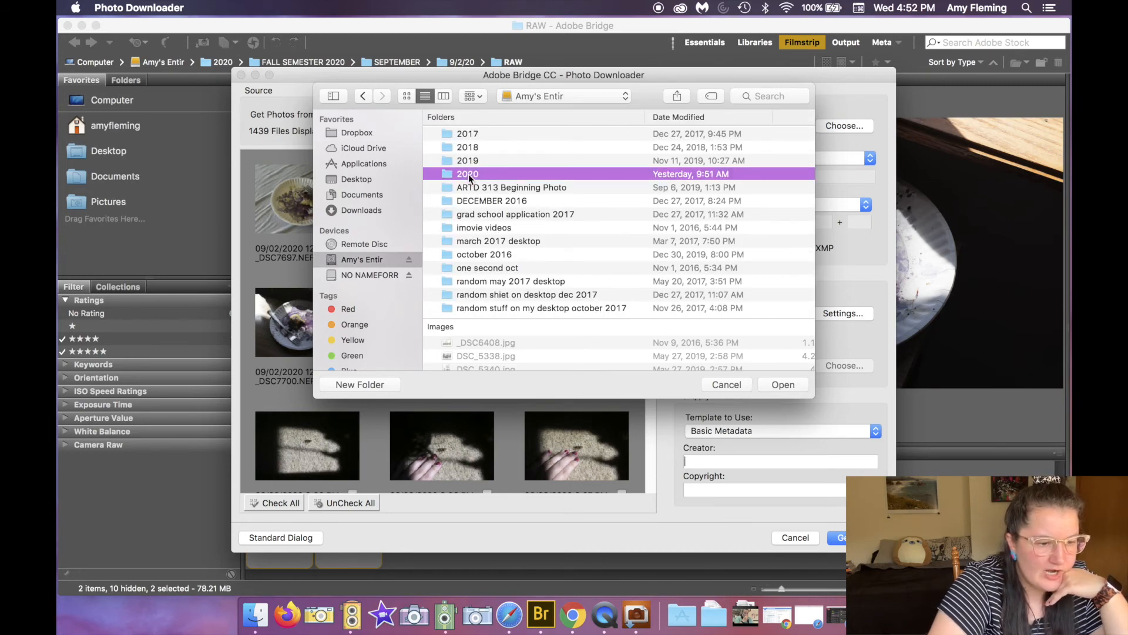
double_click(469, 176)
double_click(467, 147)
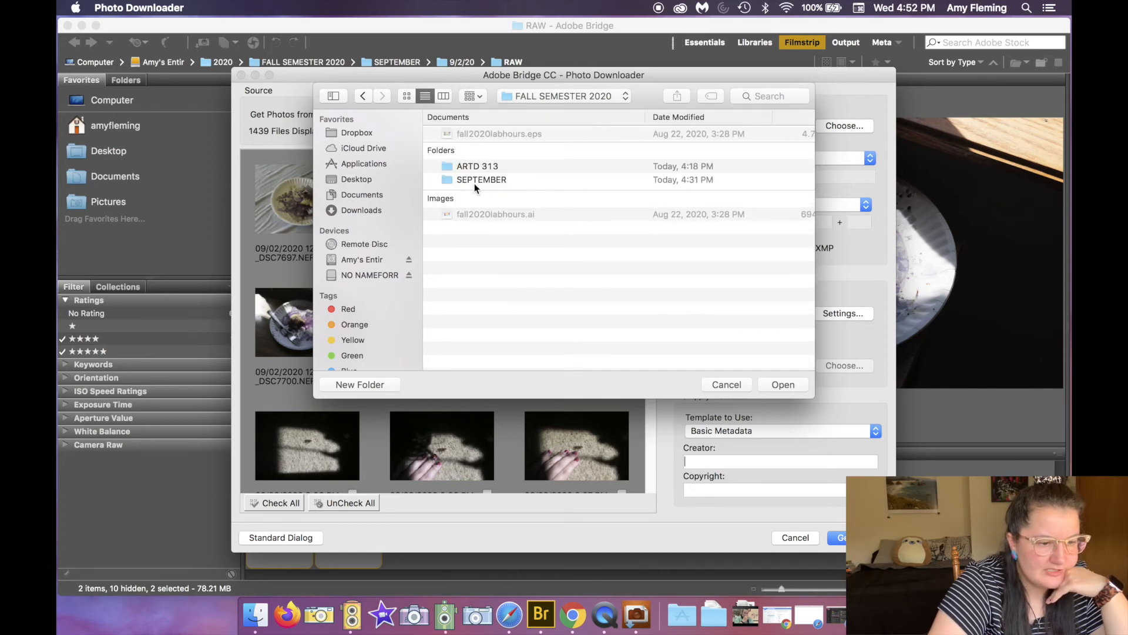
double_click(464, 180)
double_click(483, 133)
double_click(483, 133)
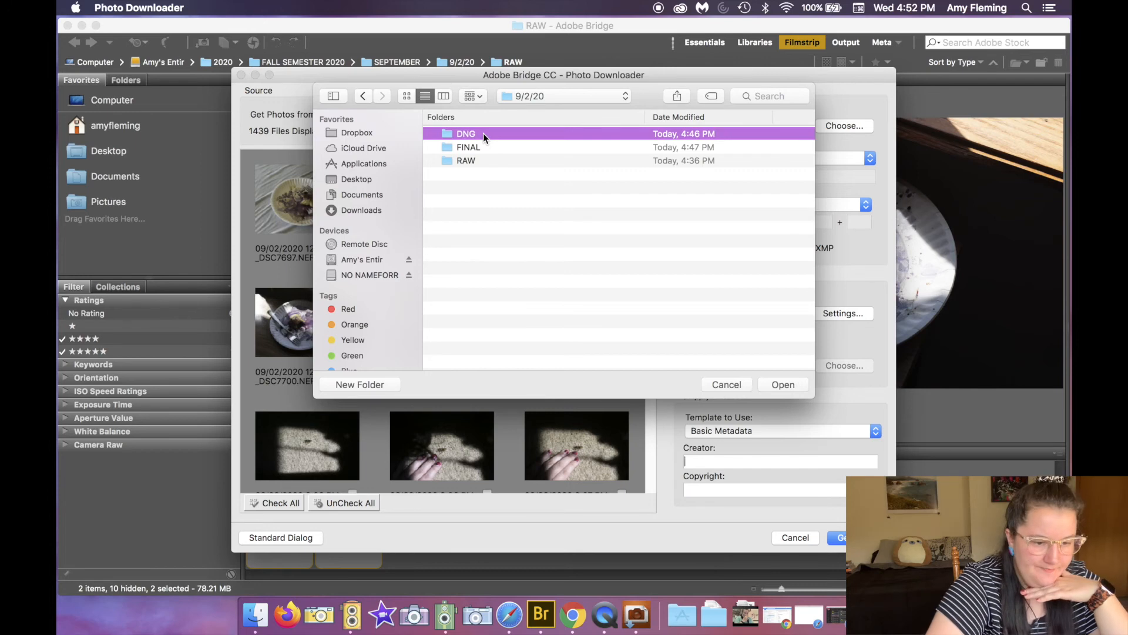
left_click(792, 384)
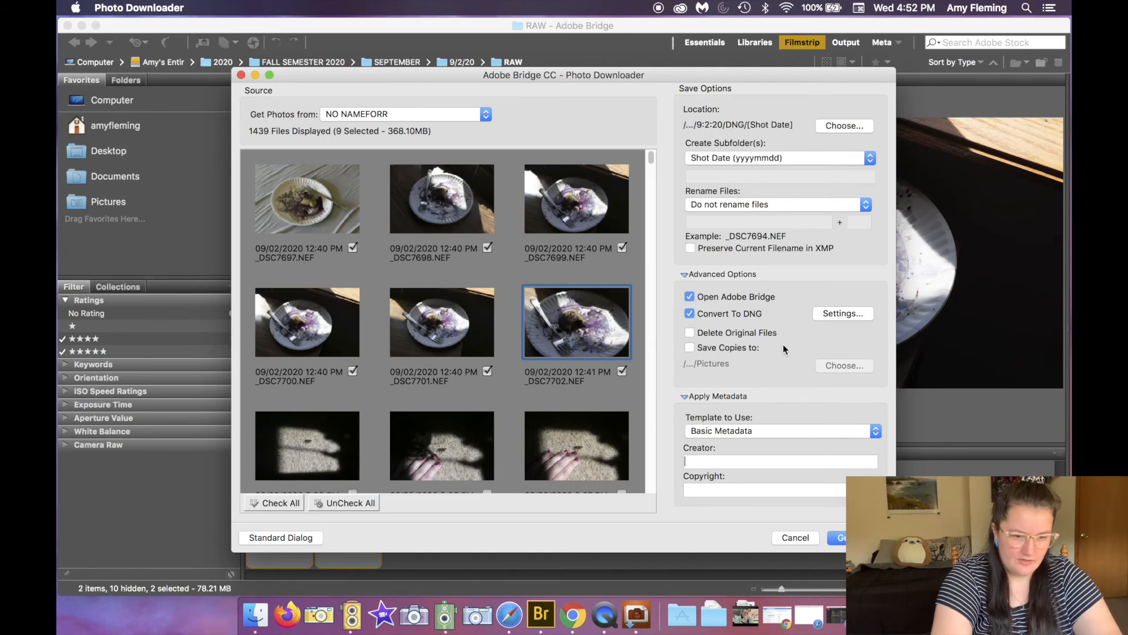
Step: Review the DNG conversion settings, keeping the Medium Size JPEG preview, lossless compression and embedded original raw file
left_click(845, 316)
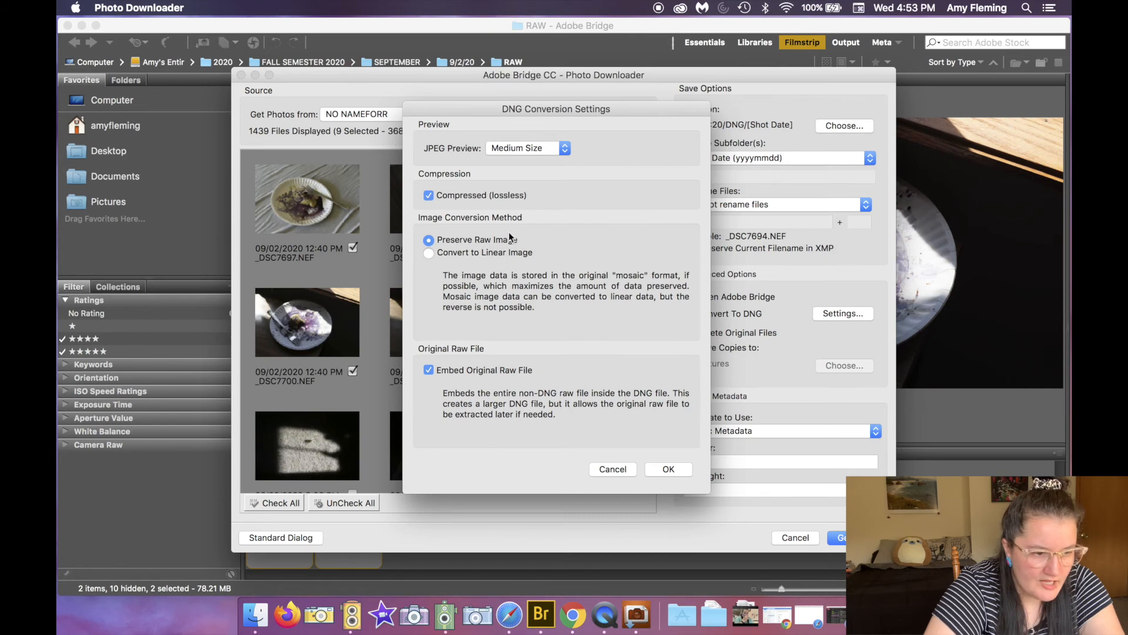
left_click(560, 151)
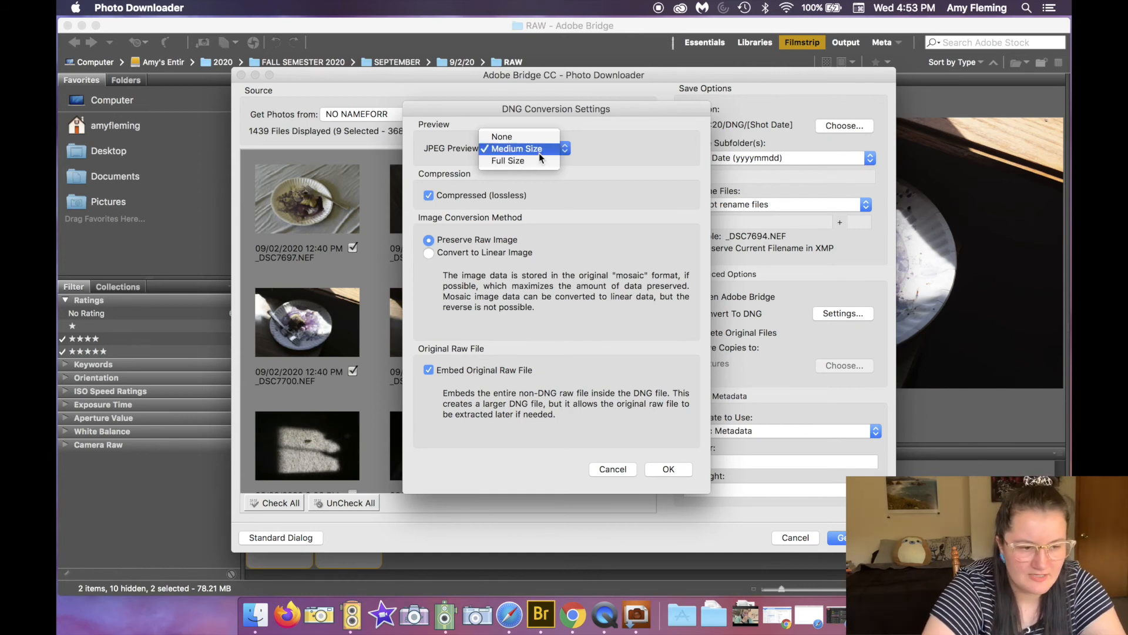
left_click(665, 171)
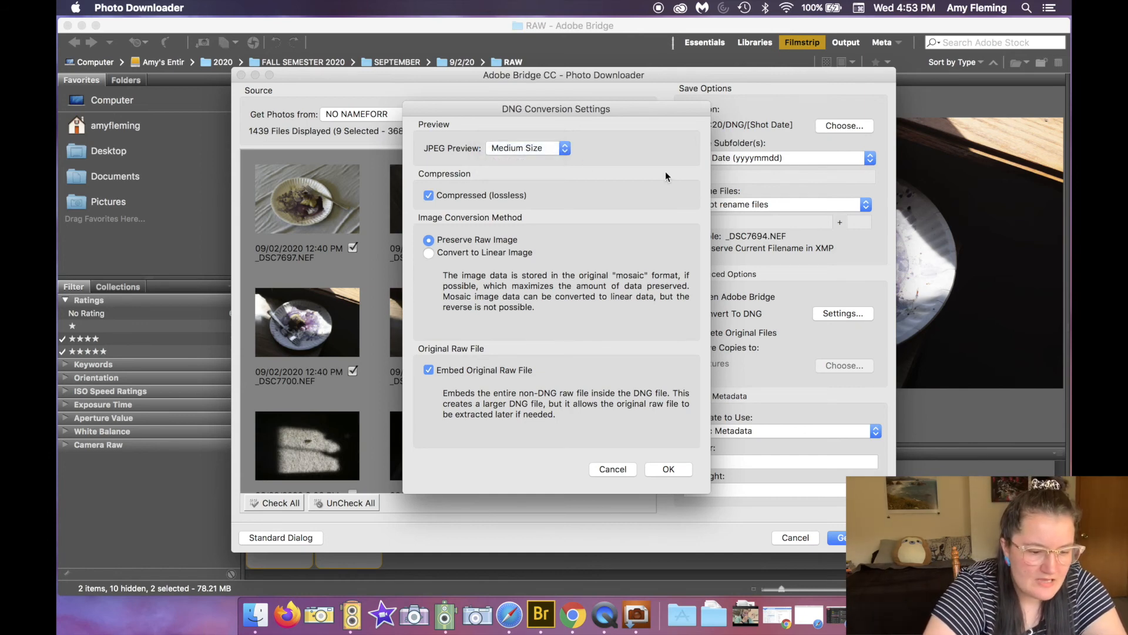
left_click(675, 471)
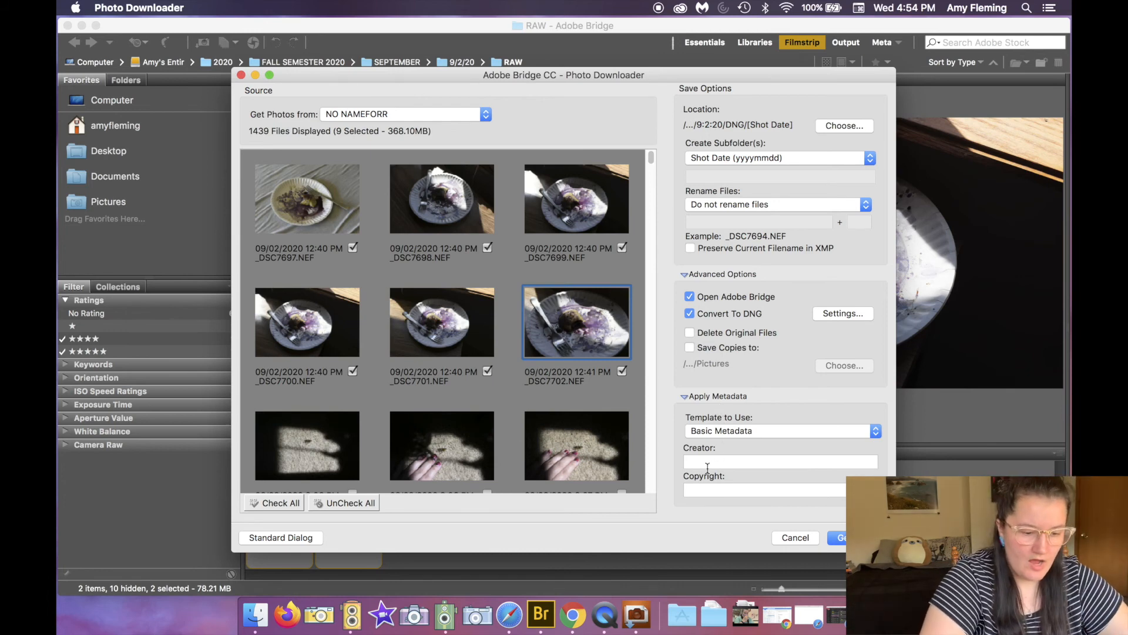
Step: Keep the Basic Metadata template and fill both the Creator and Copyright fields with the photographer's name
left_click(734, 435)
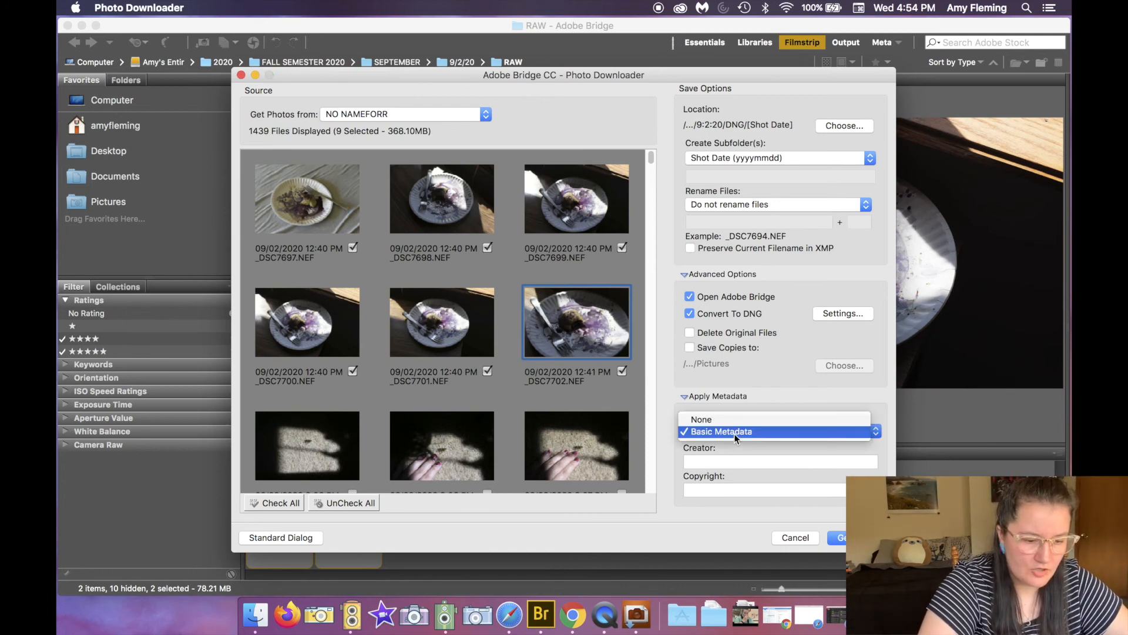
left_click(734, 432)
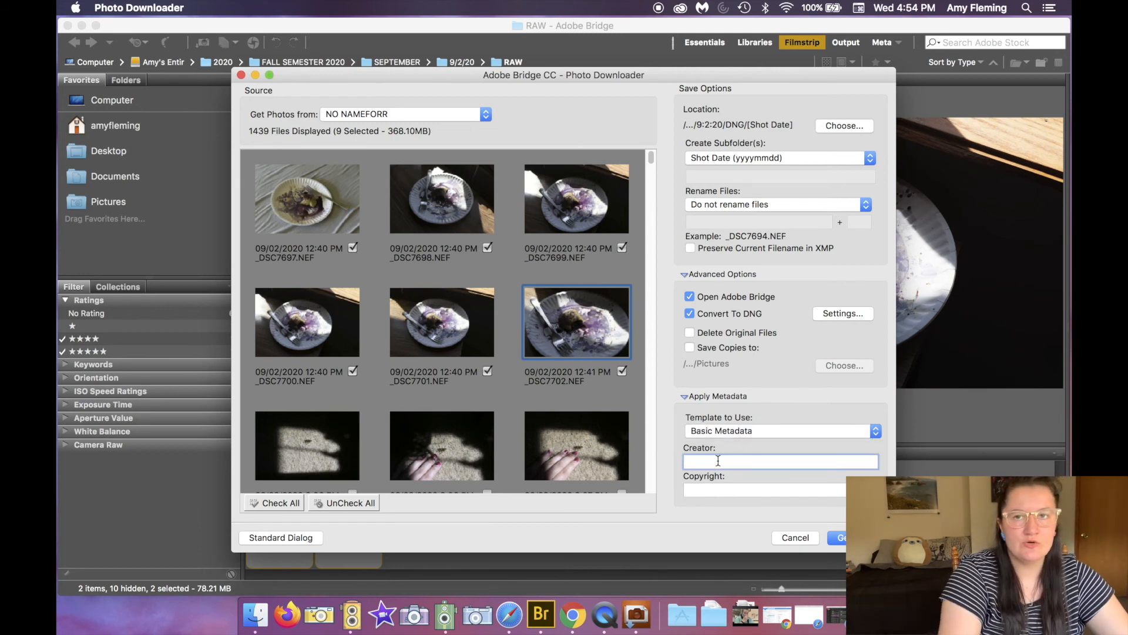
type("Amy Fleming")
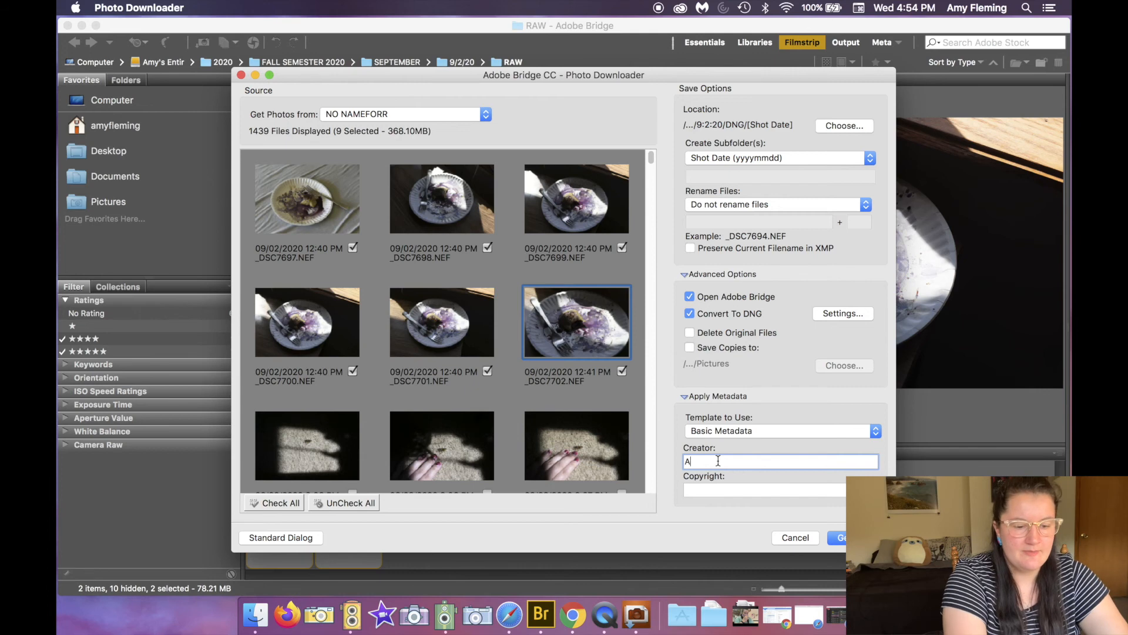
left_click(709, 489)
type("Amy Fleming")
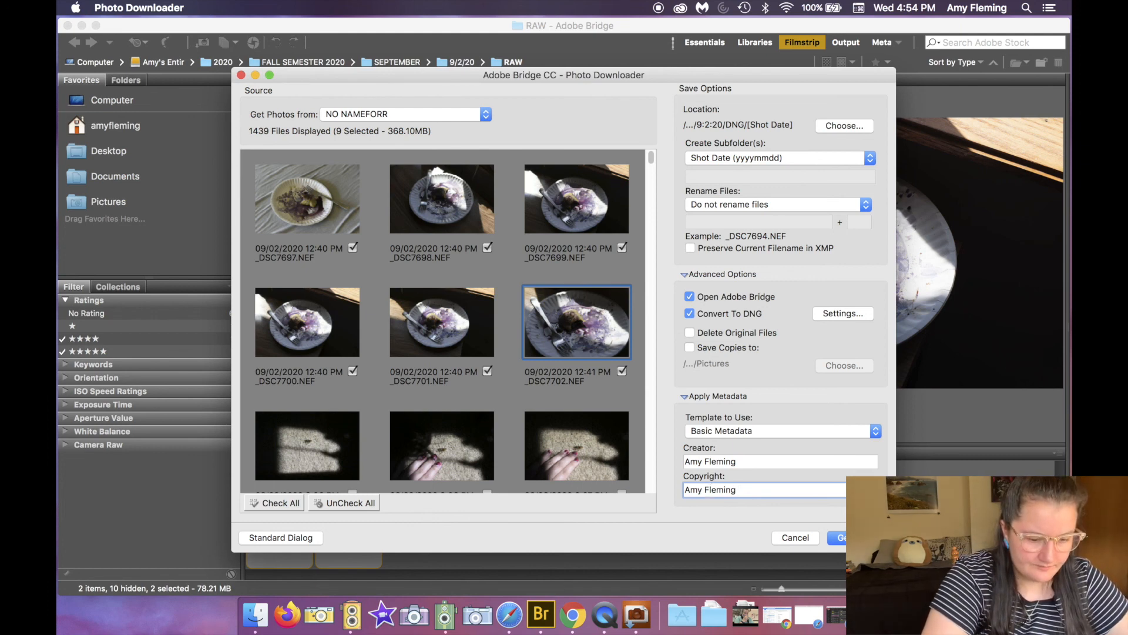
Step: Start the download and step through the converted DNG files in Bridge's new 20200902 folder
key("Return")
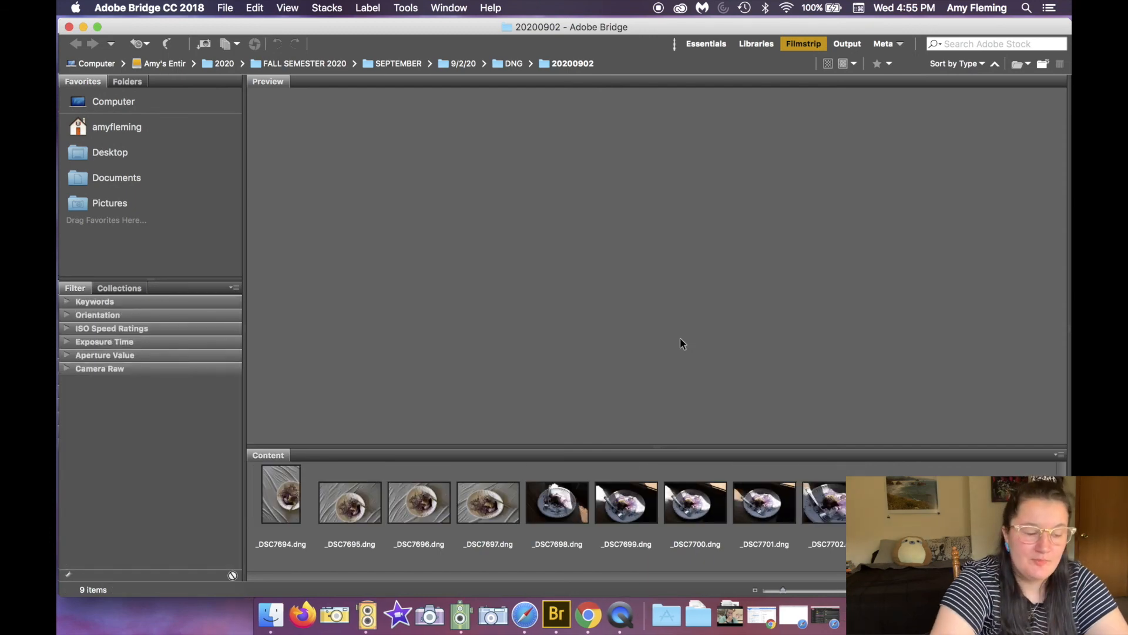
left_click(298, 494)
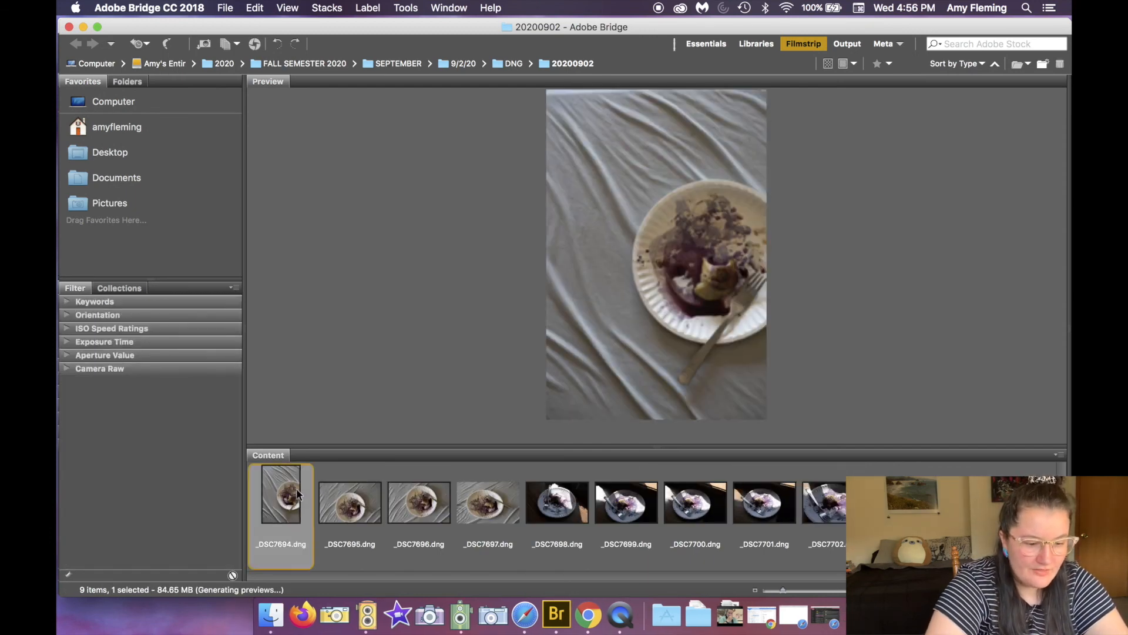
key("Right")
key("Right")
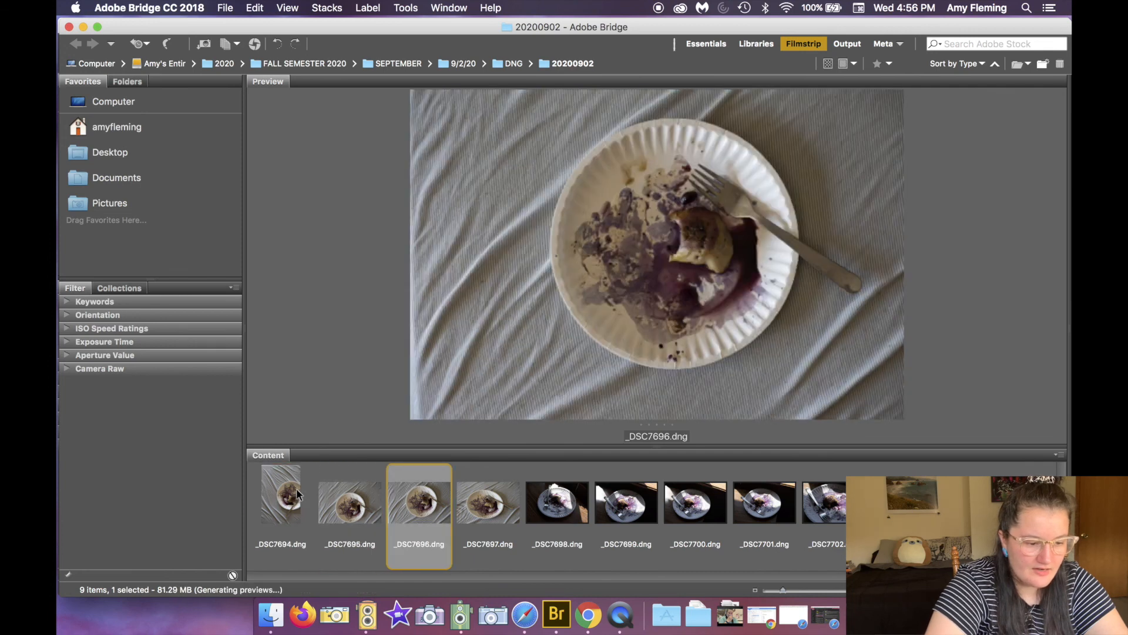
key("Right")
key("Right")
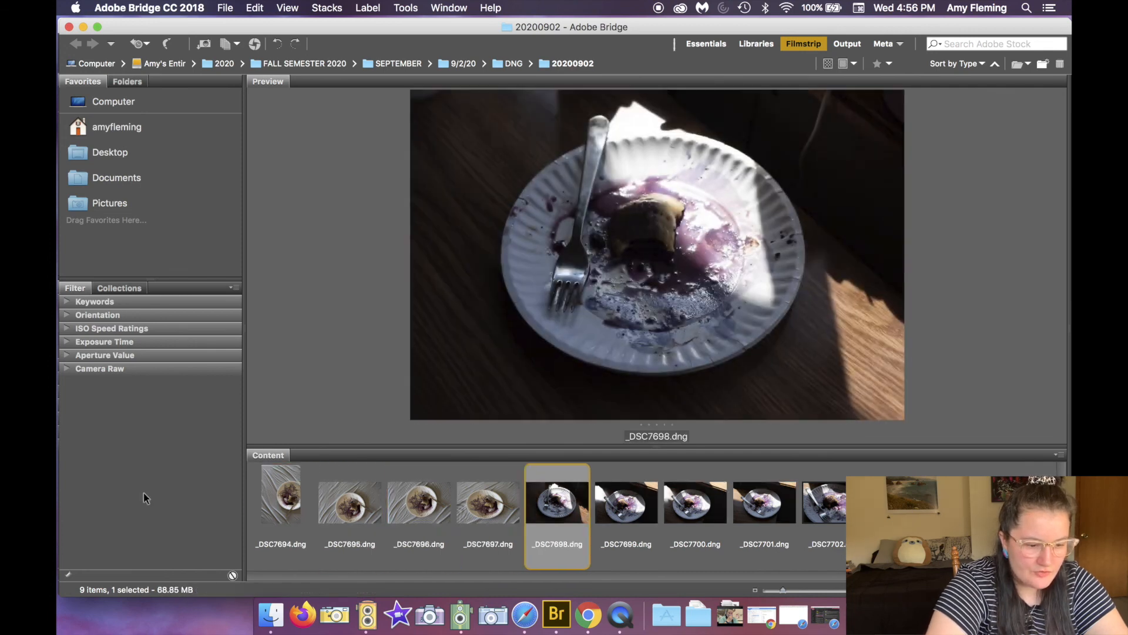
Step: Open _DSC7698.dng in Camera Raw to check it, then close the Bridge window
double_click(558, 504)
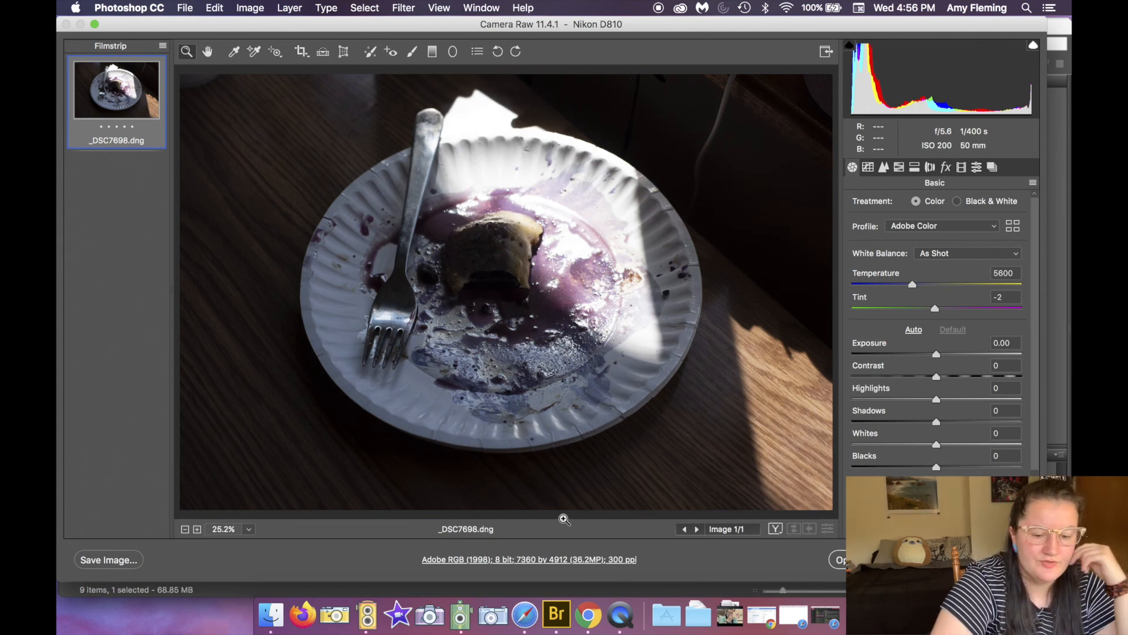
key("Return")
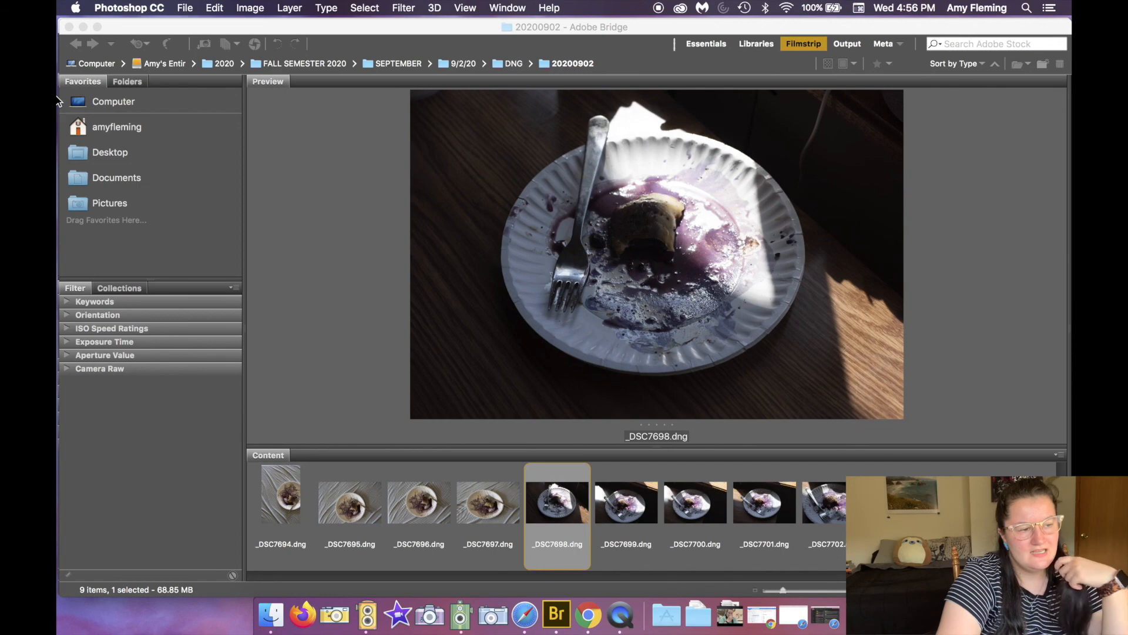
left_click(83, 27)
left_click(67, 25)
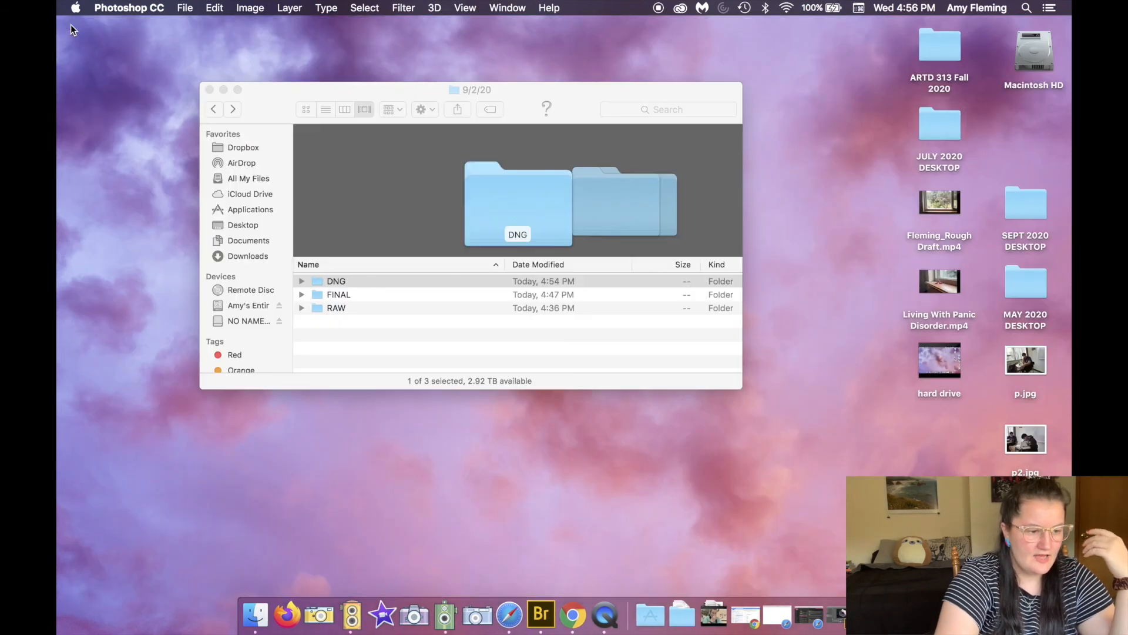
Step: Inspect the DNG > 20200902 folder in Finder, stepping through the converted DNG files
left_click(376, 369)
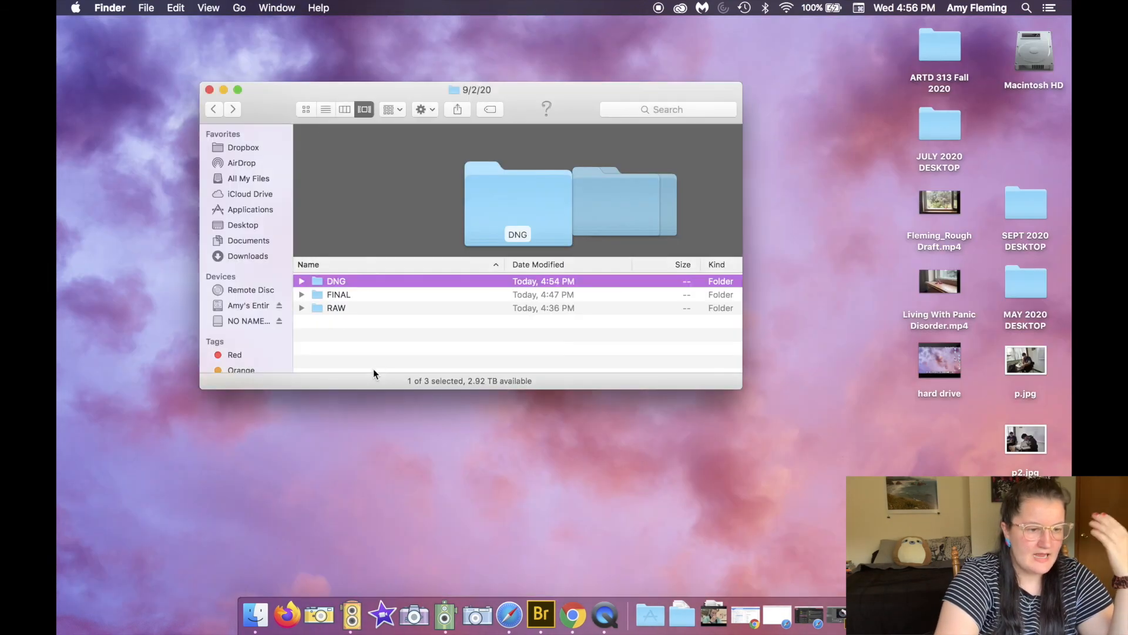
double_click(345, 282)
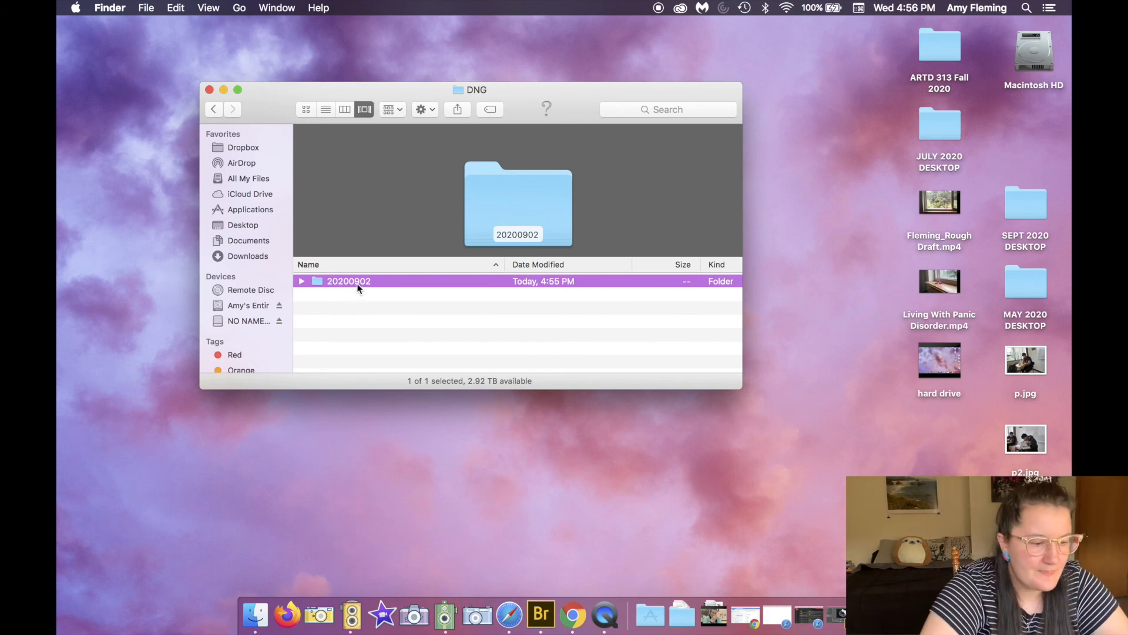
double_click(358, 283)
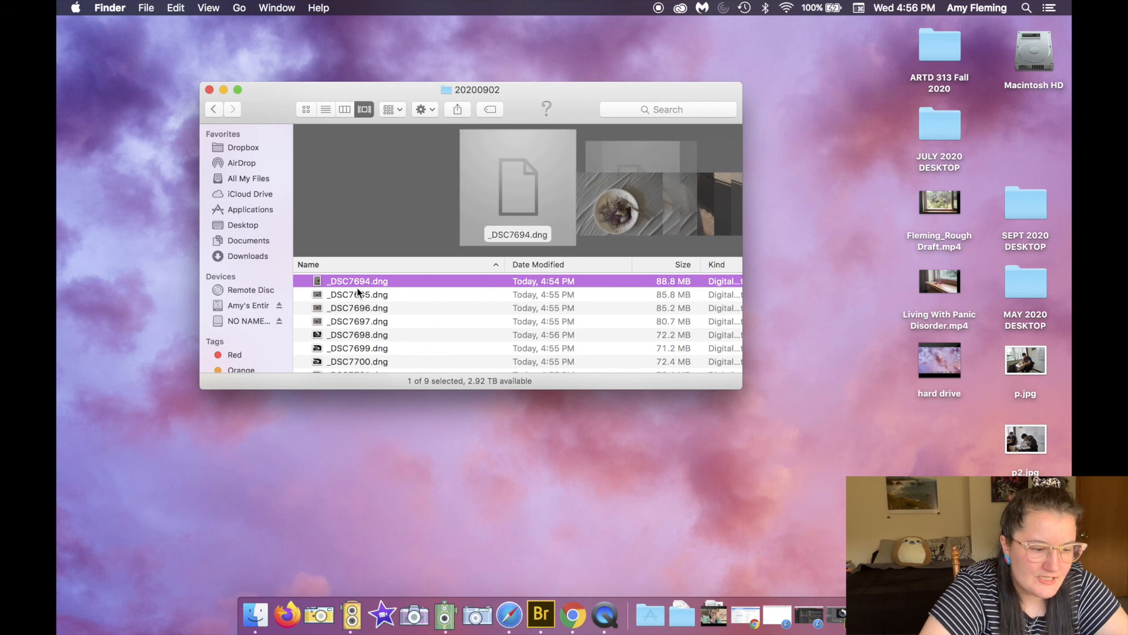
key("Down")
key("Down")
key("Down")
key("Down")
key("Down")
key("Down")
key("Down")
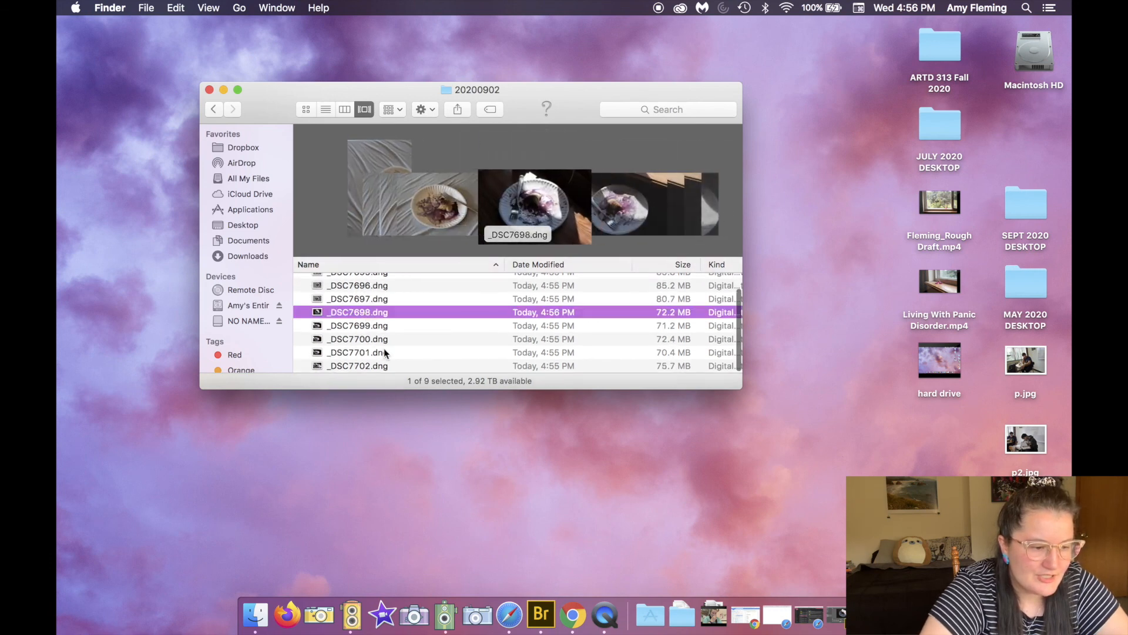
scroll(376, 312, "up", 1)
left_click(359, 284)
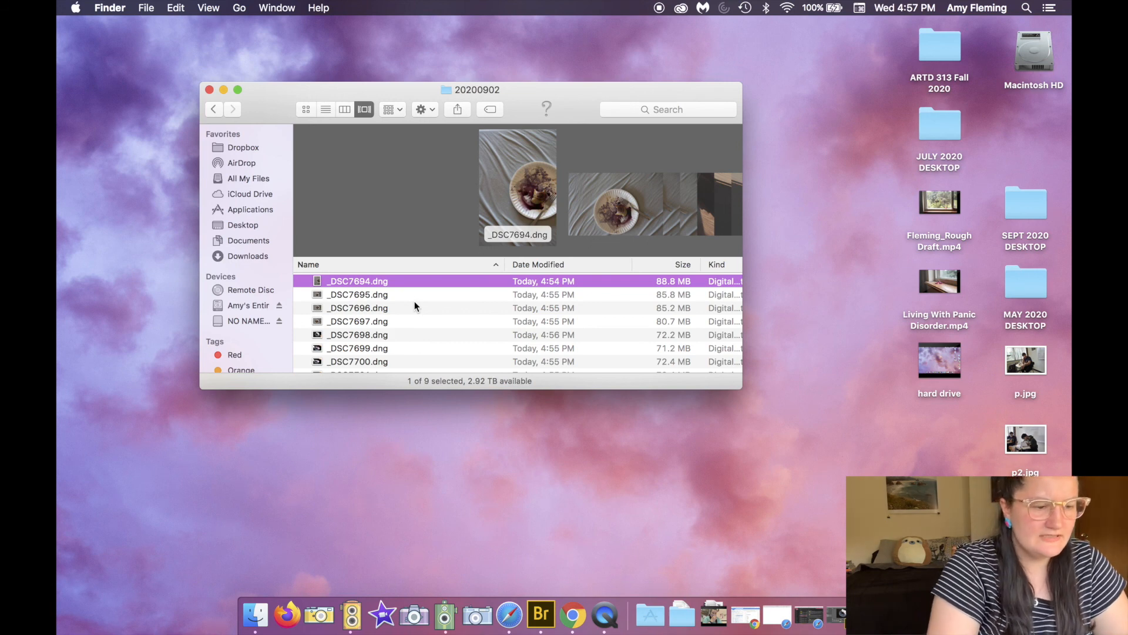
left_click(443, 448)
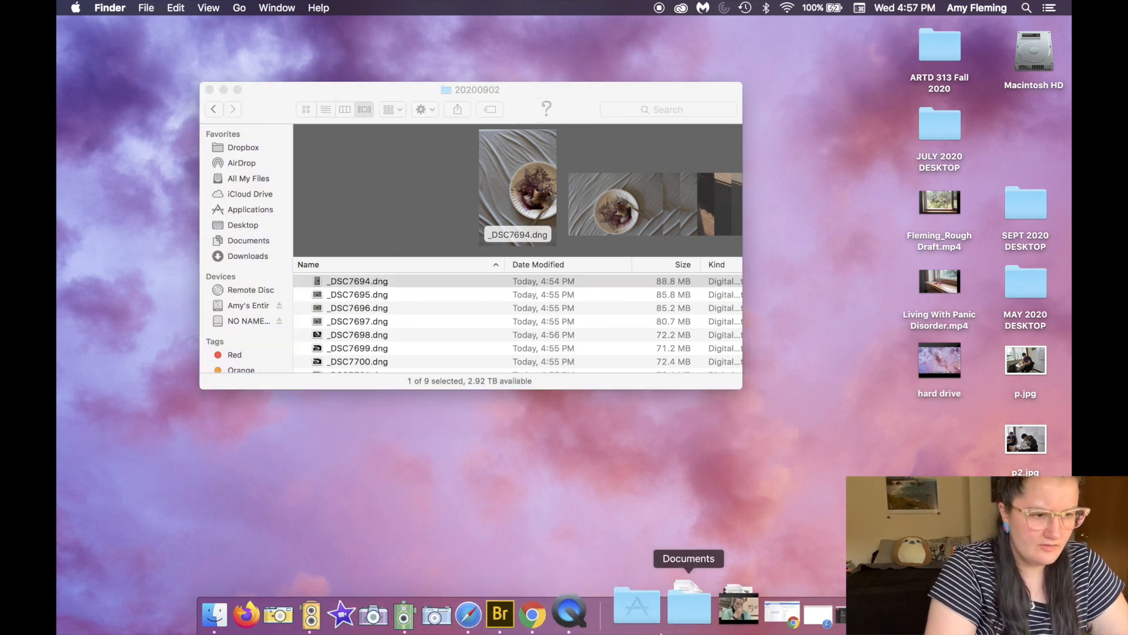
left_click(589, 614)
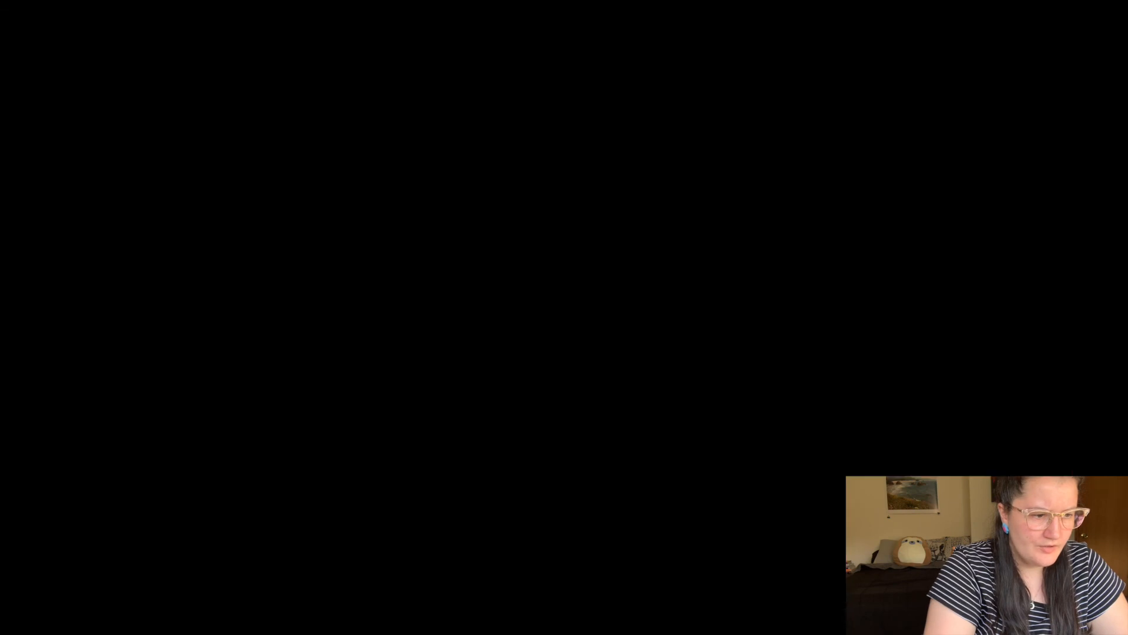